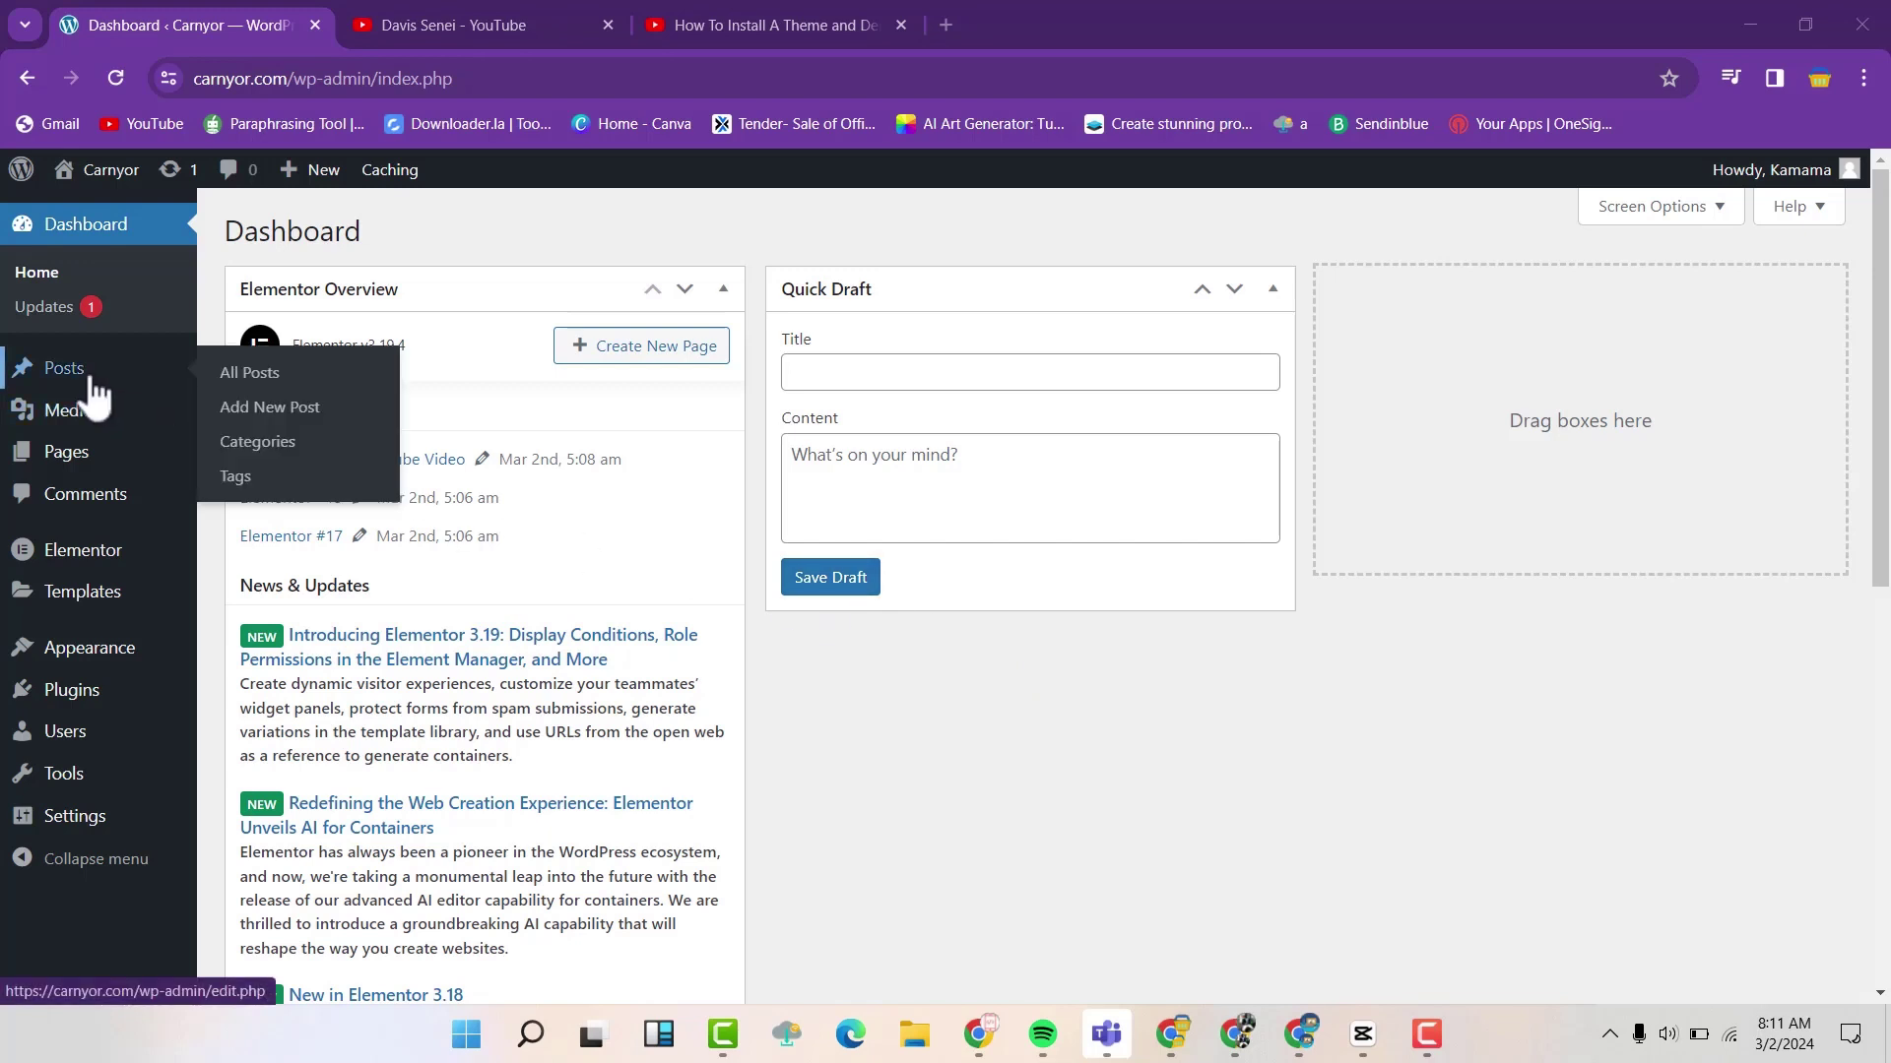
- From All Posts, open the 'How to embed a Youtube Video' post editor in a new tab
{"action": "mouse_move", "coordinate": [77, 600]}
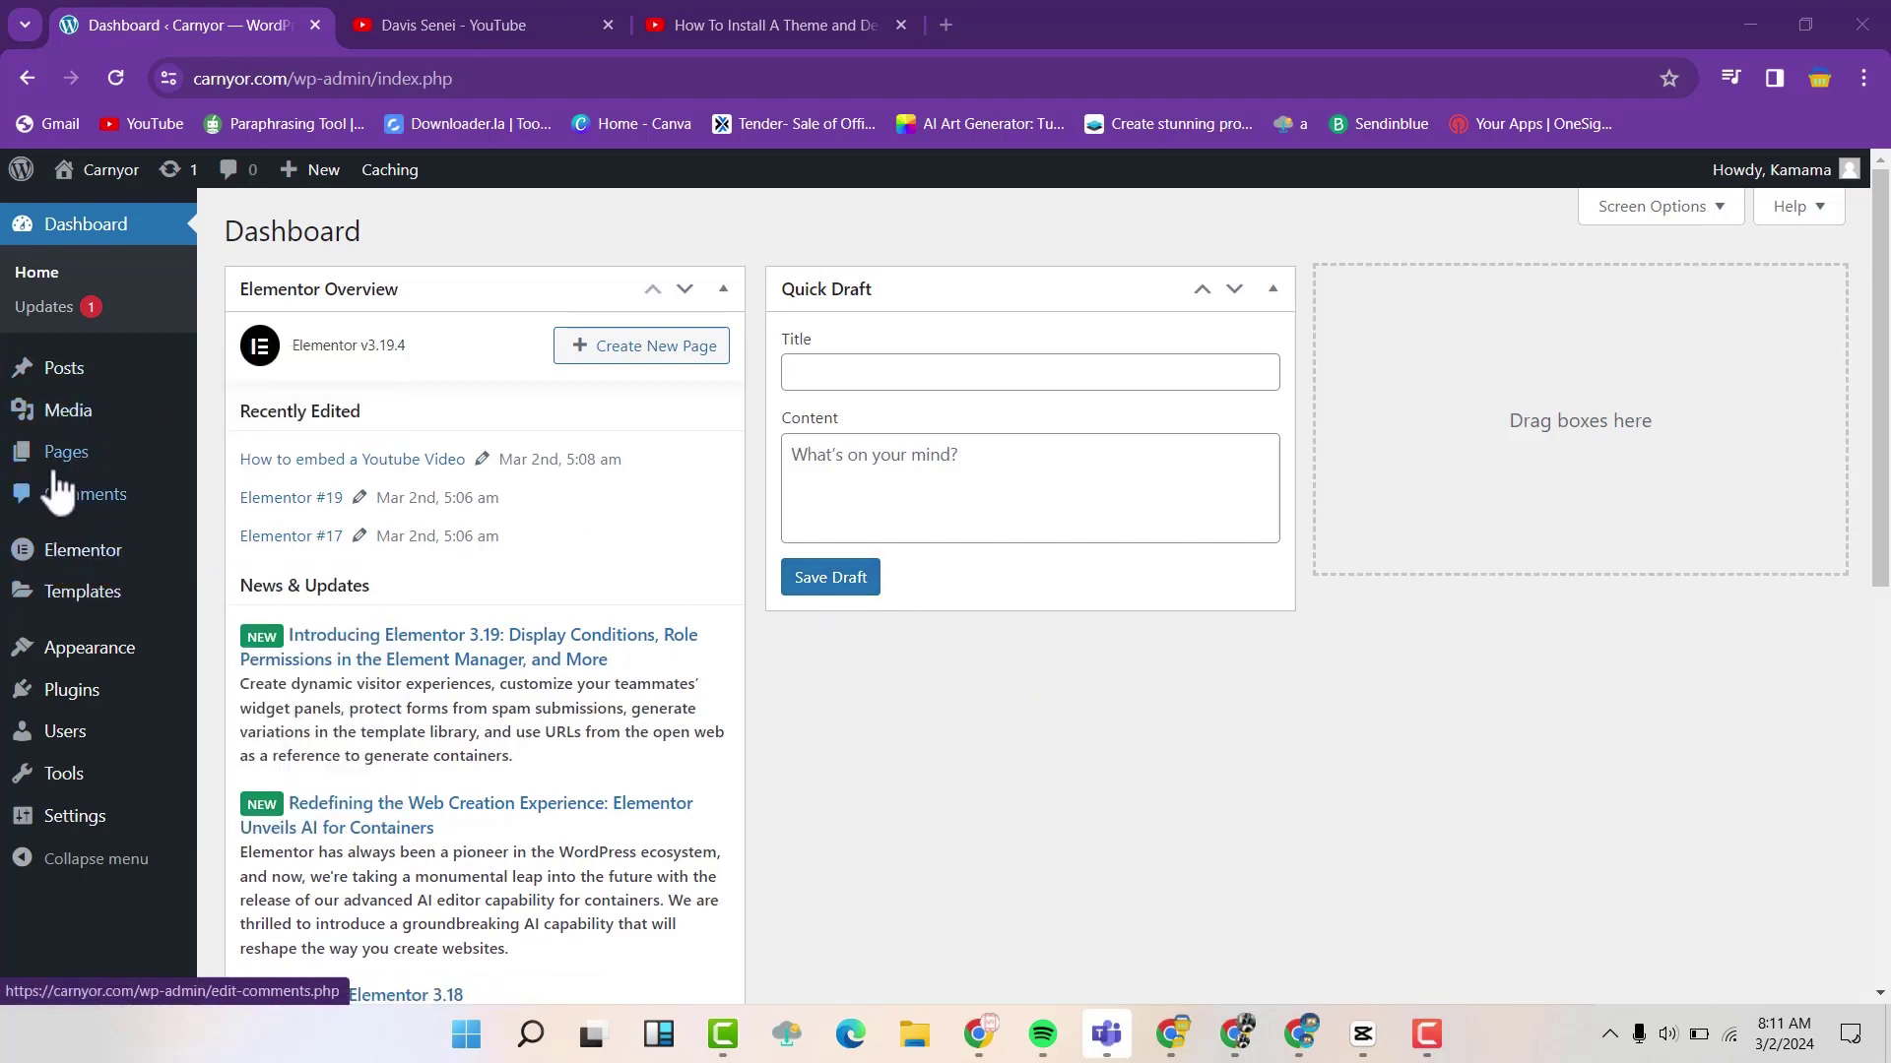
{"action": "mouse_move", "coordinate": [57, 475]}
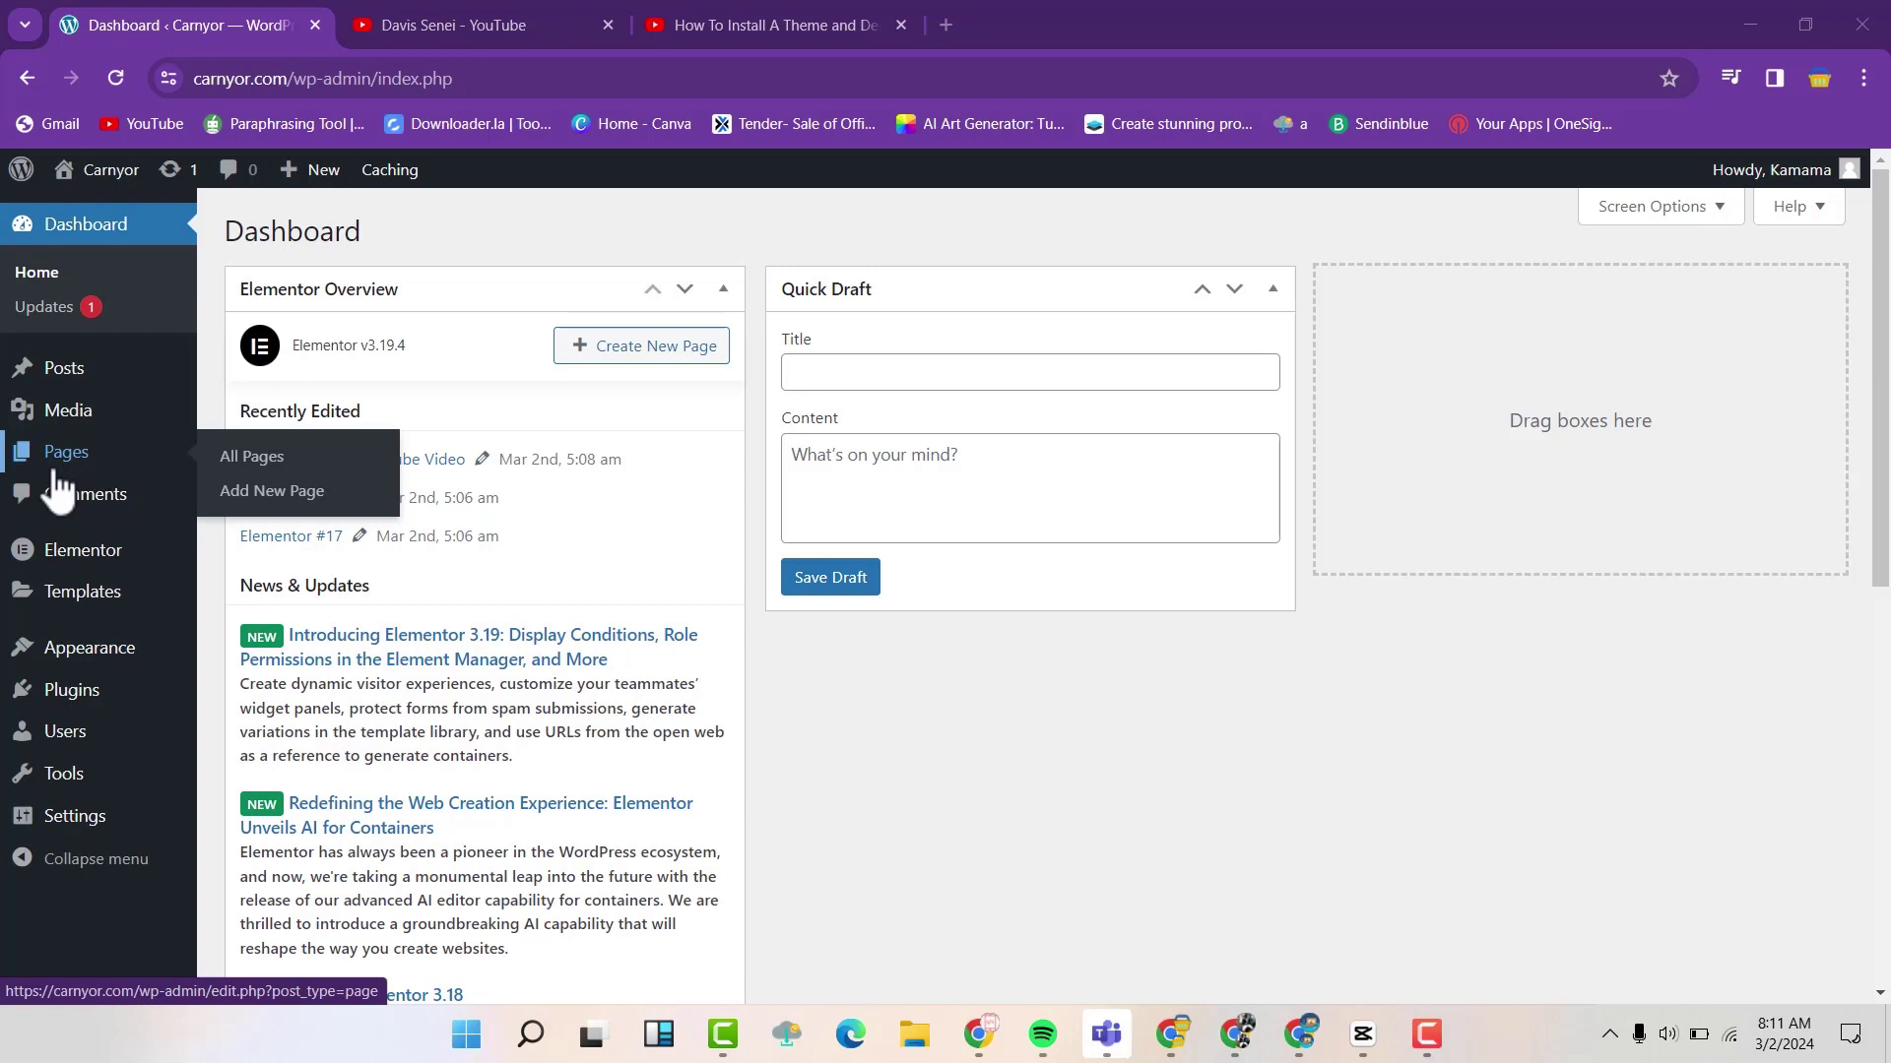
{"action": "mouse_move", "coordinate": [64, 387]}
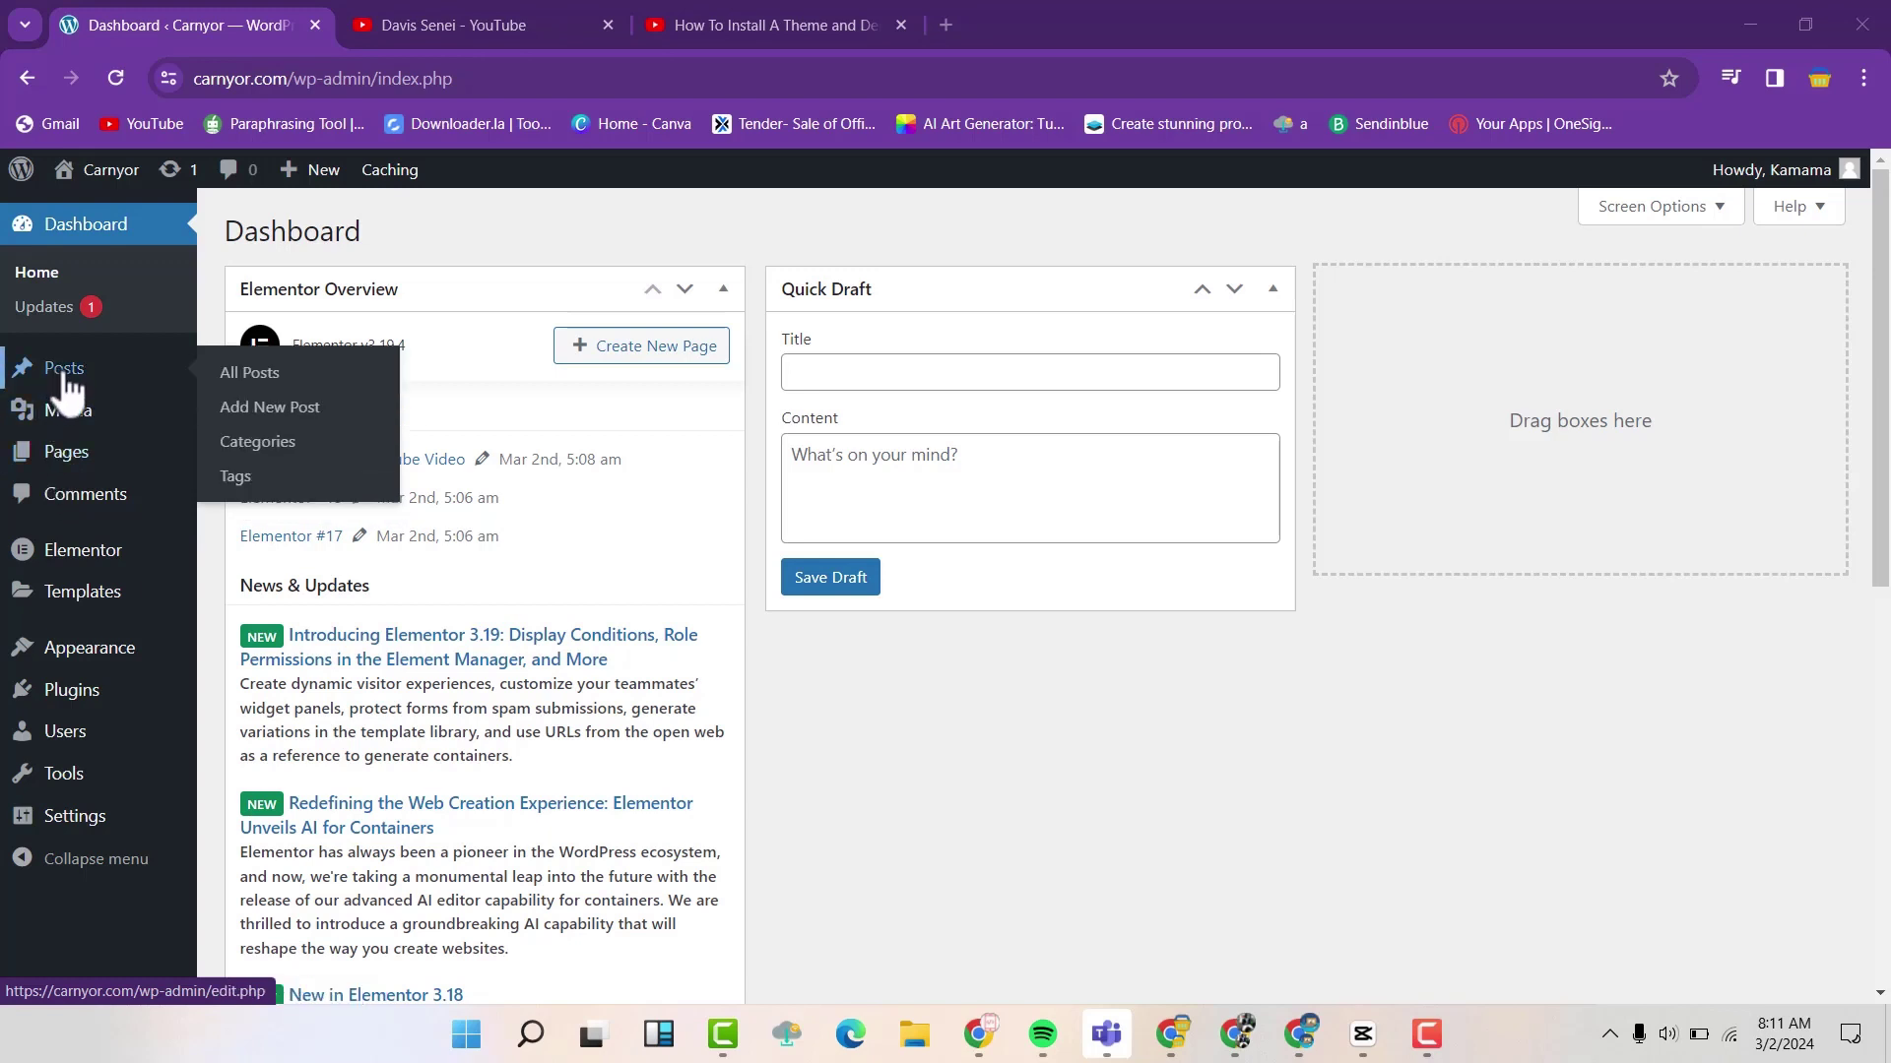
{"action": "left_click", "coordinate": [234, 395]}
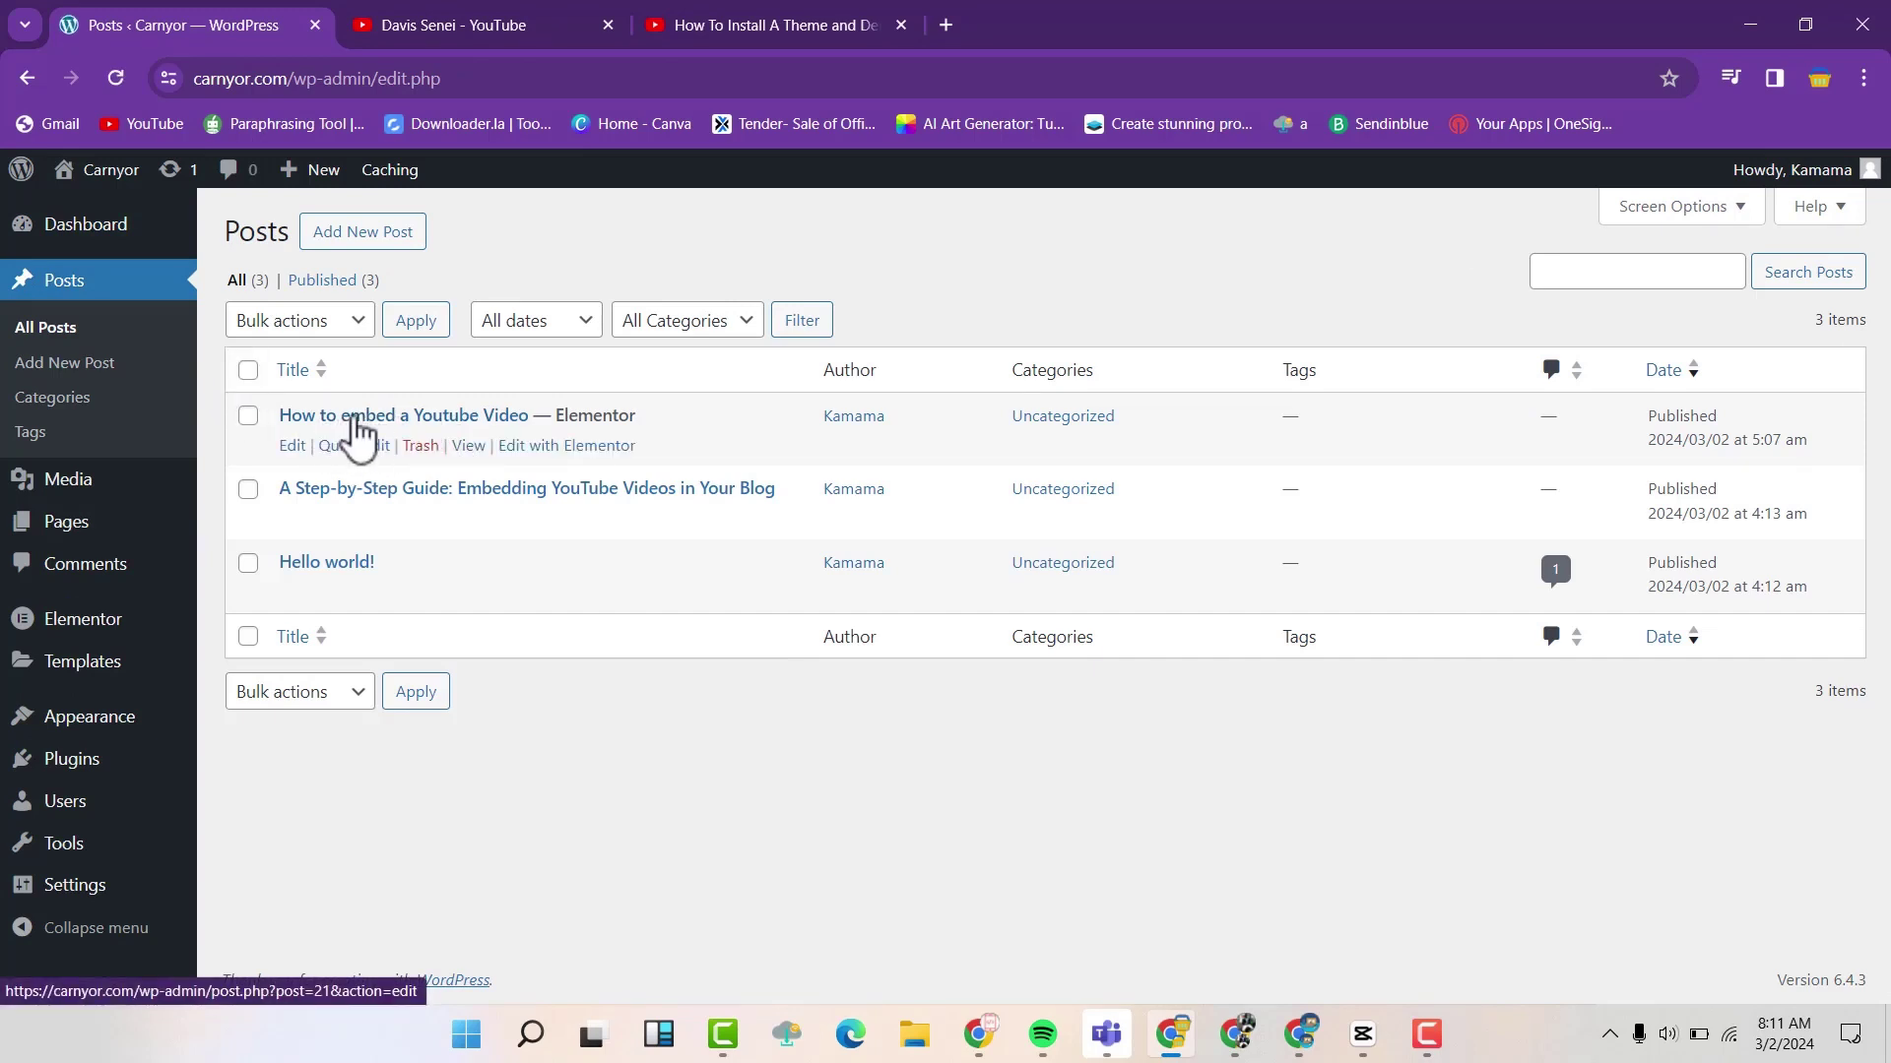
{"action": "right_click", "coordinate": [296, 459]}
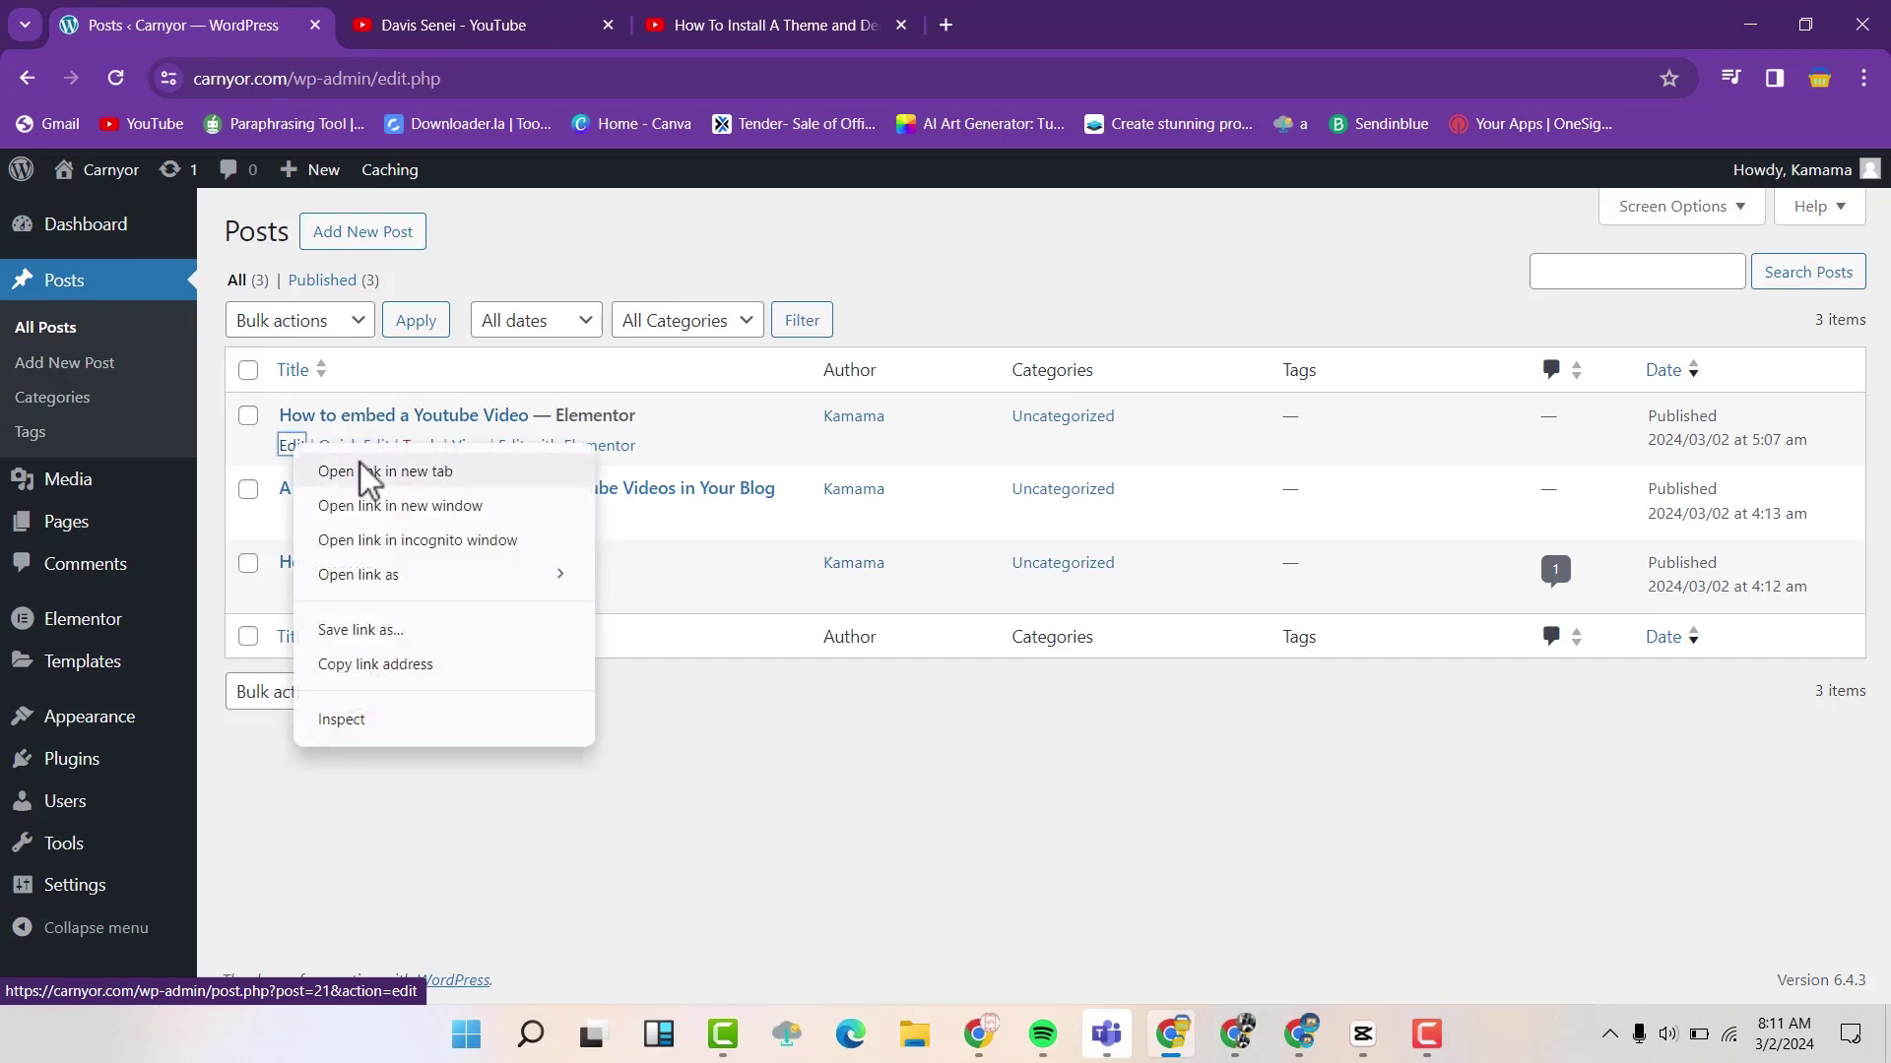
{"action": "left_click", "coordinate": [369, 473]}
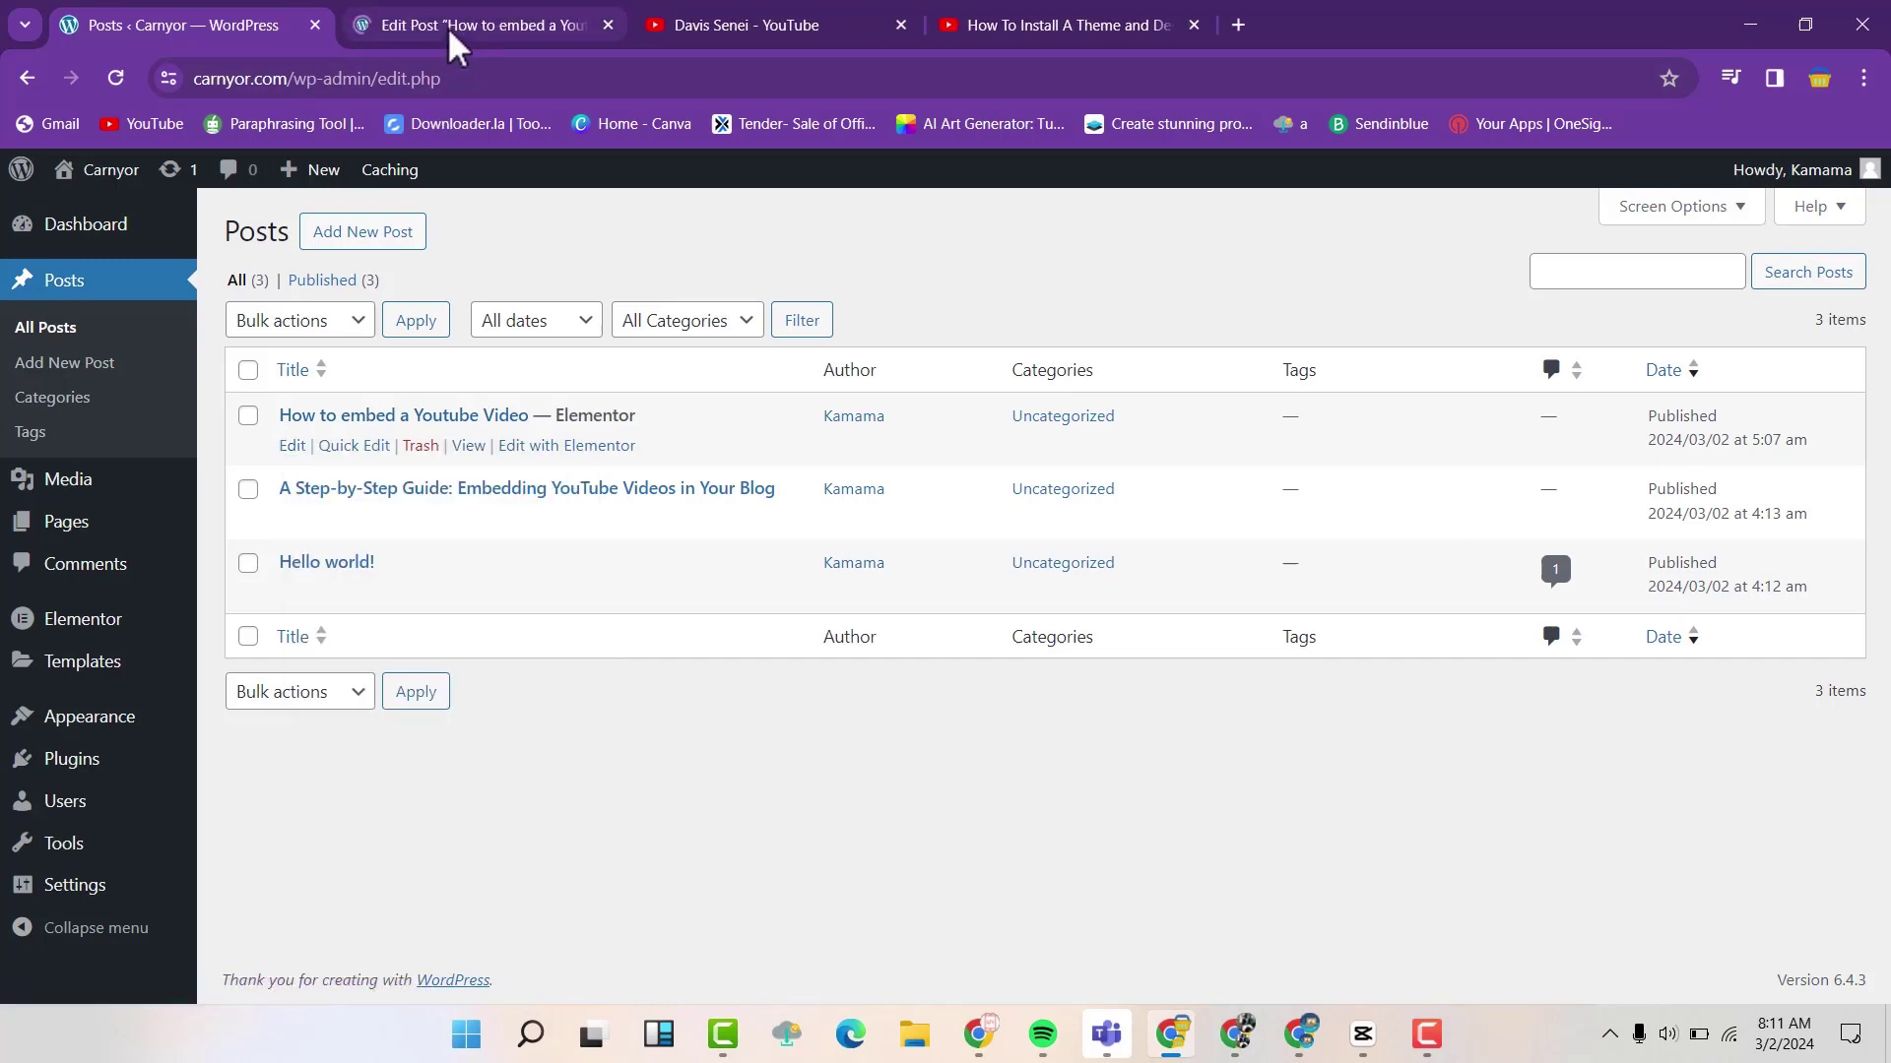
{"action": "left_click", "coordinate": [449, 30]}
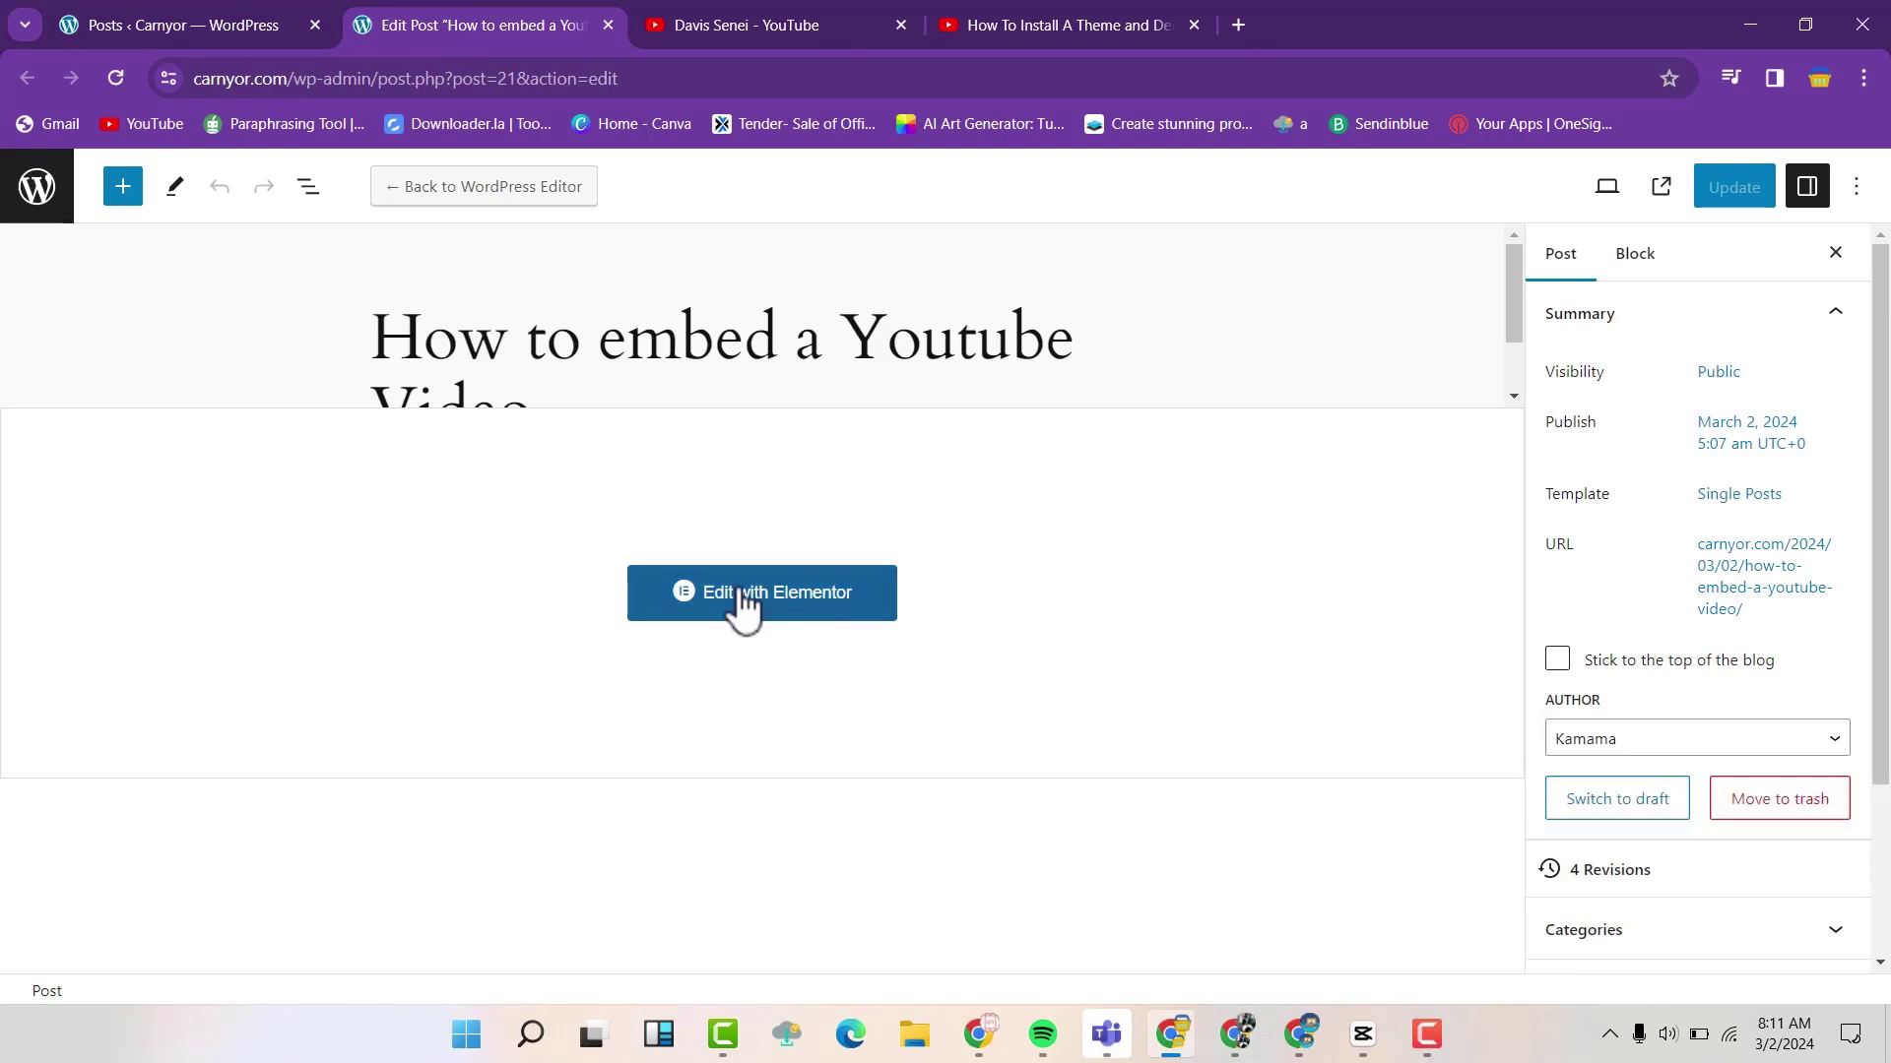
- Launch Elementor on the post and scroll to the empty drop area at the bottom
{"action": "left_click", "coordinate": [738, 594]}
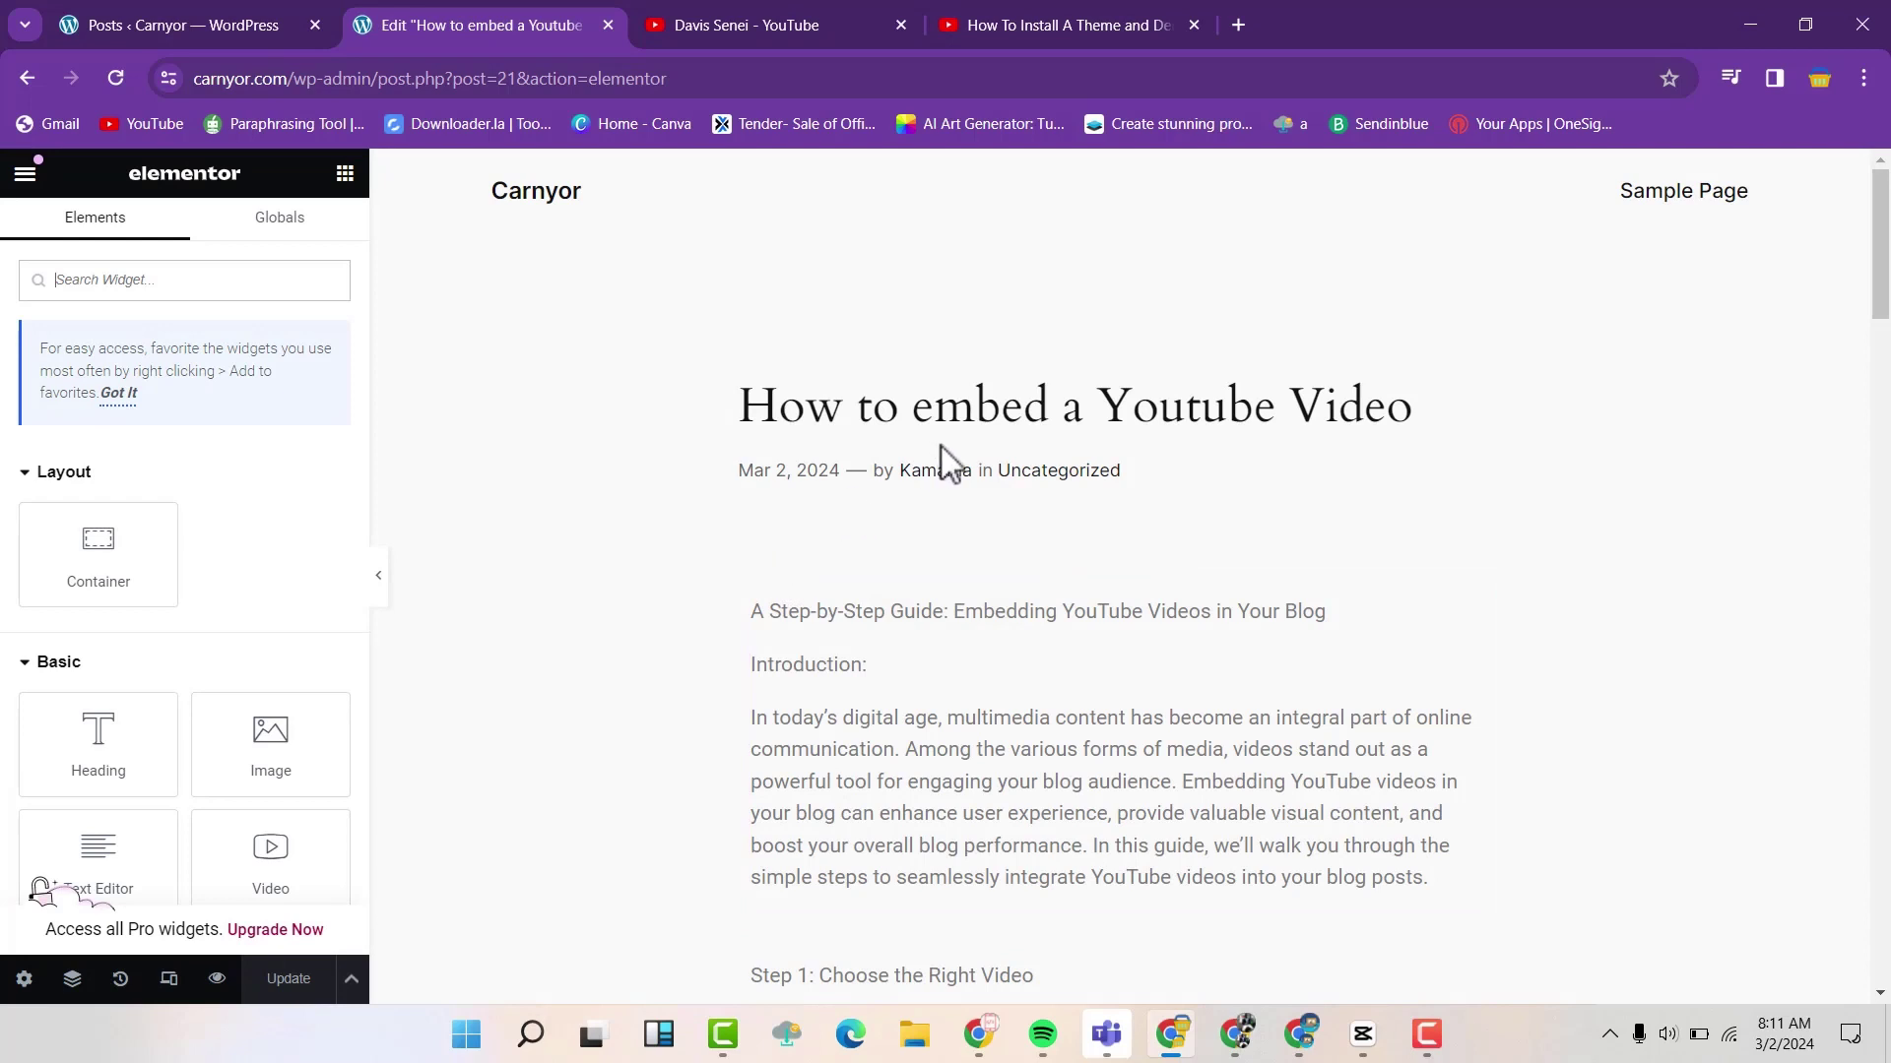
{"action": "scroll", "coordinate": [939, 482], "scroll_direction": "down", "scroll_amount": 1}
{"action": "scroll", "coordinate": [936, 482], "scroll_direction": "up", "scroll_amount": 1}
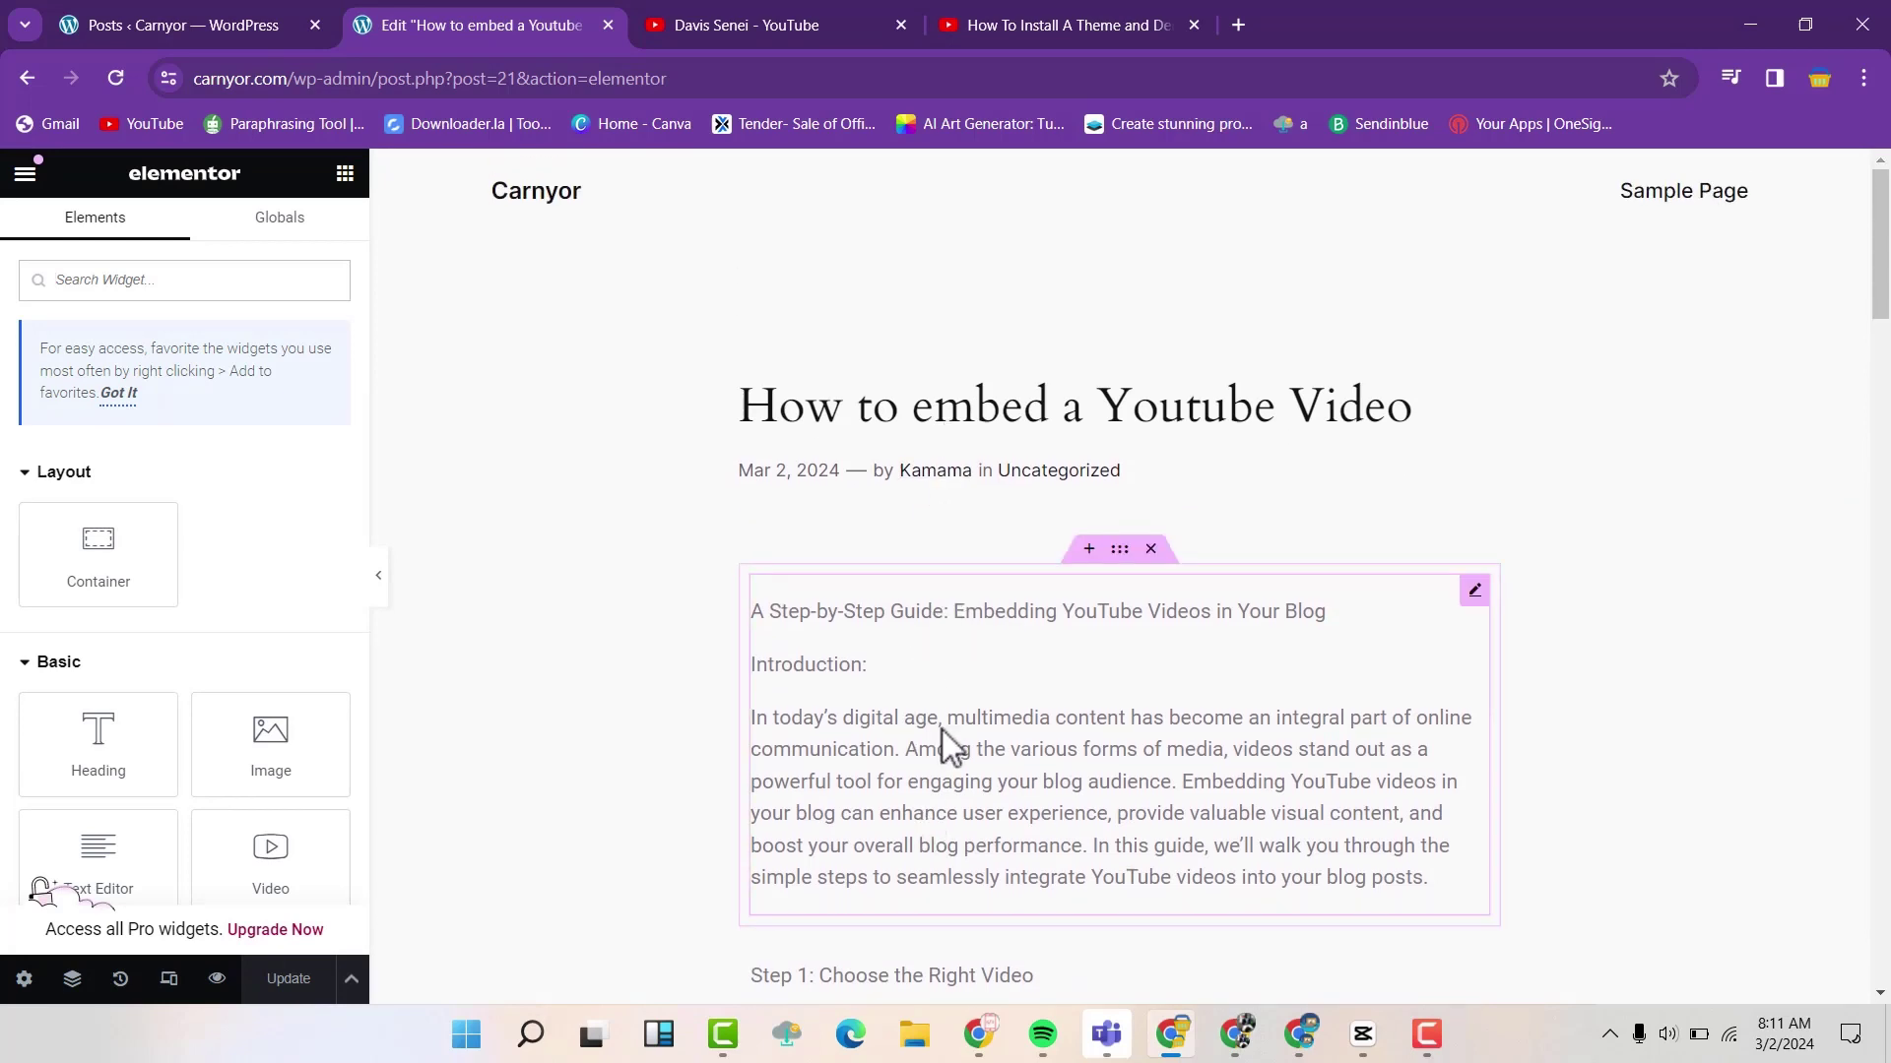
{"action": "scroll", "coordinate": [946, 745], "scroll_direction": "down", "scroll_amount": 2}
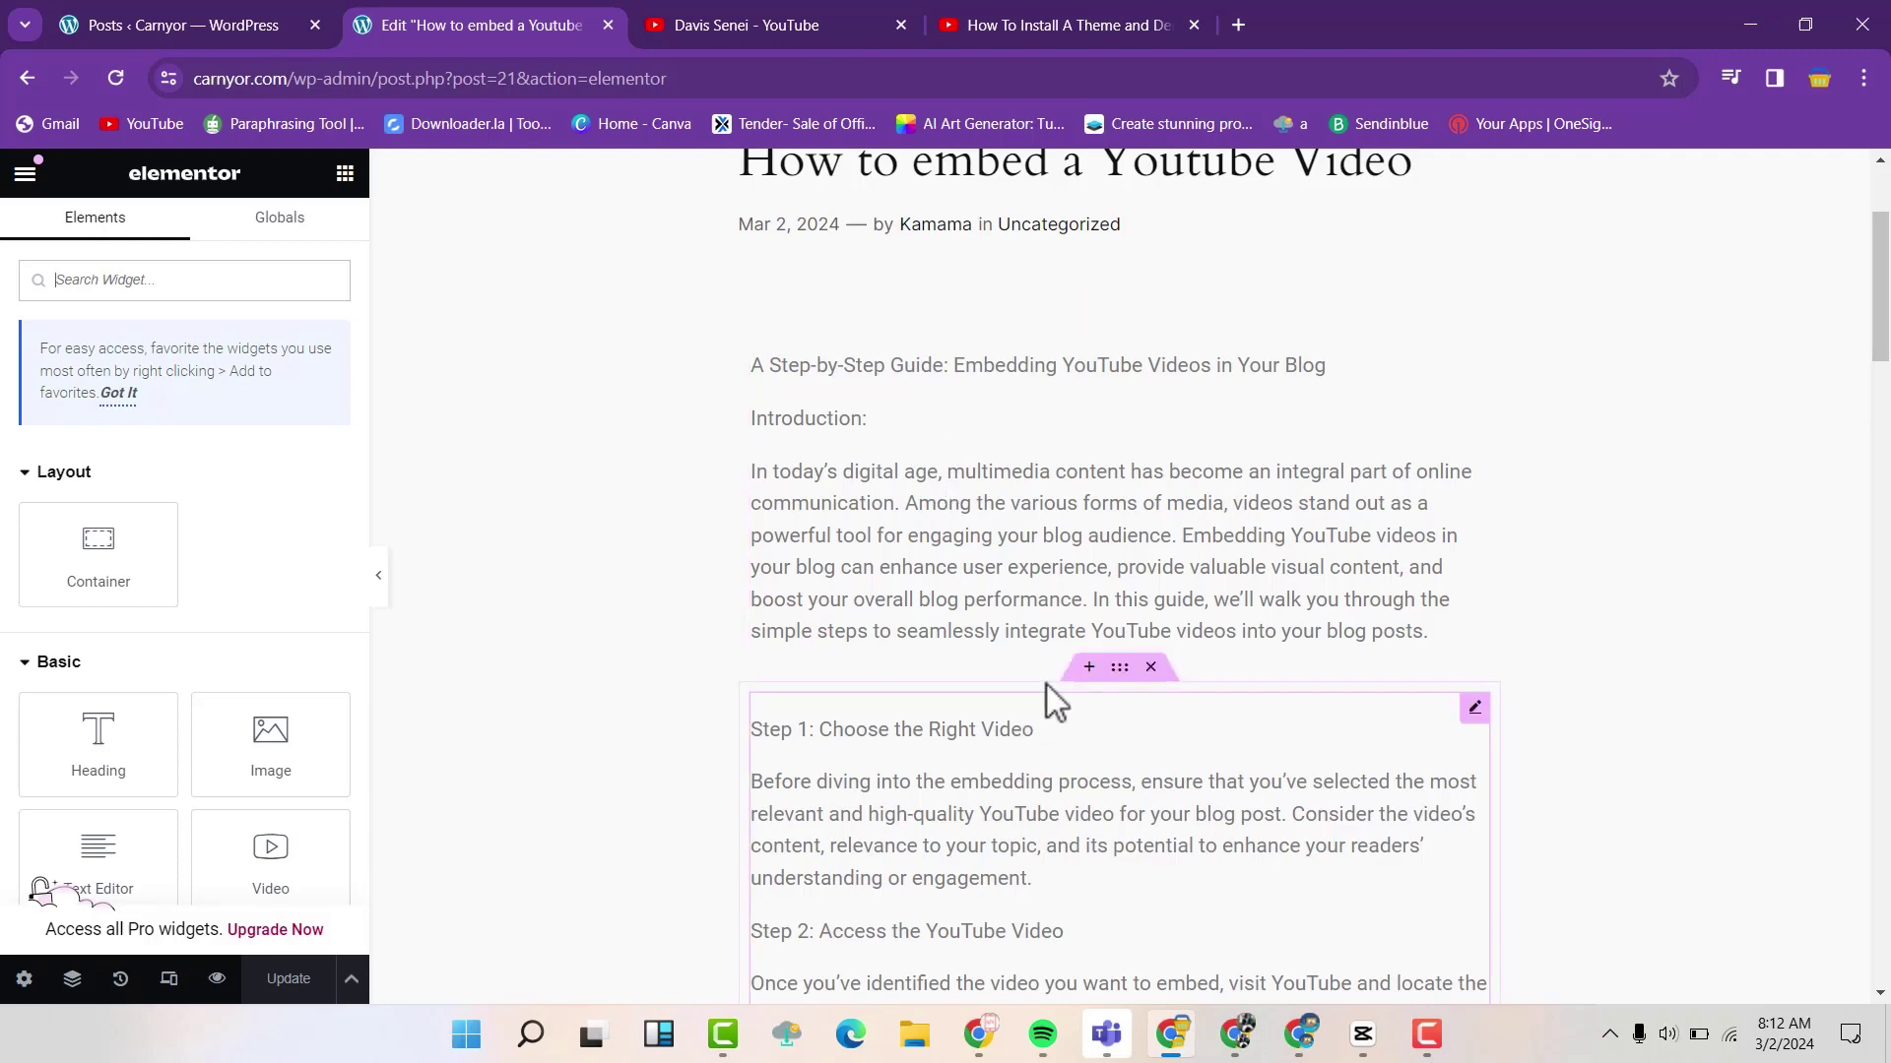
{"action": "scroll", "coordinate": [1062, 705], "scroll_direction": "down", "scroll_amount": 15}
{"action": "scroll", "coordinate": [1024, 541], "scroll_direction": "up", "scroll_amount": 3}
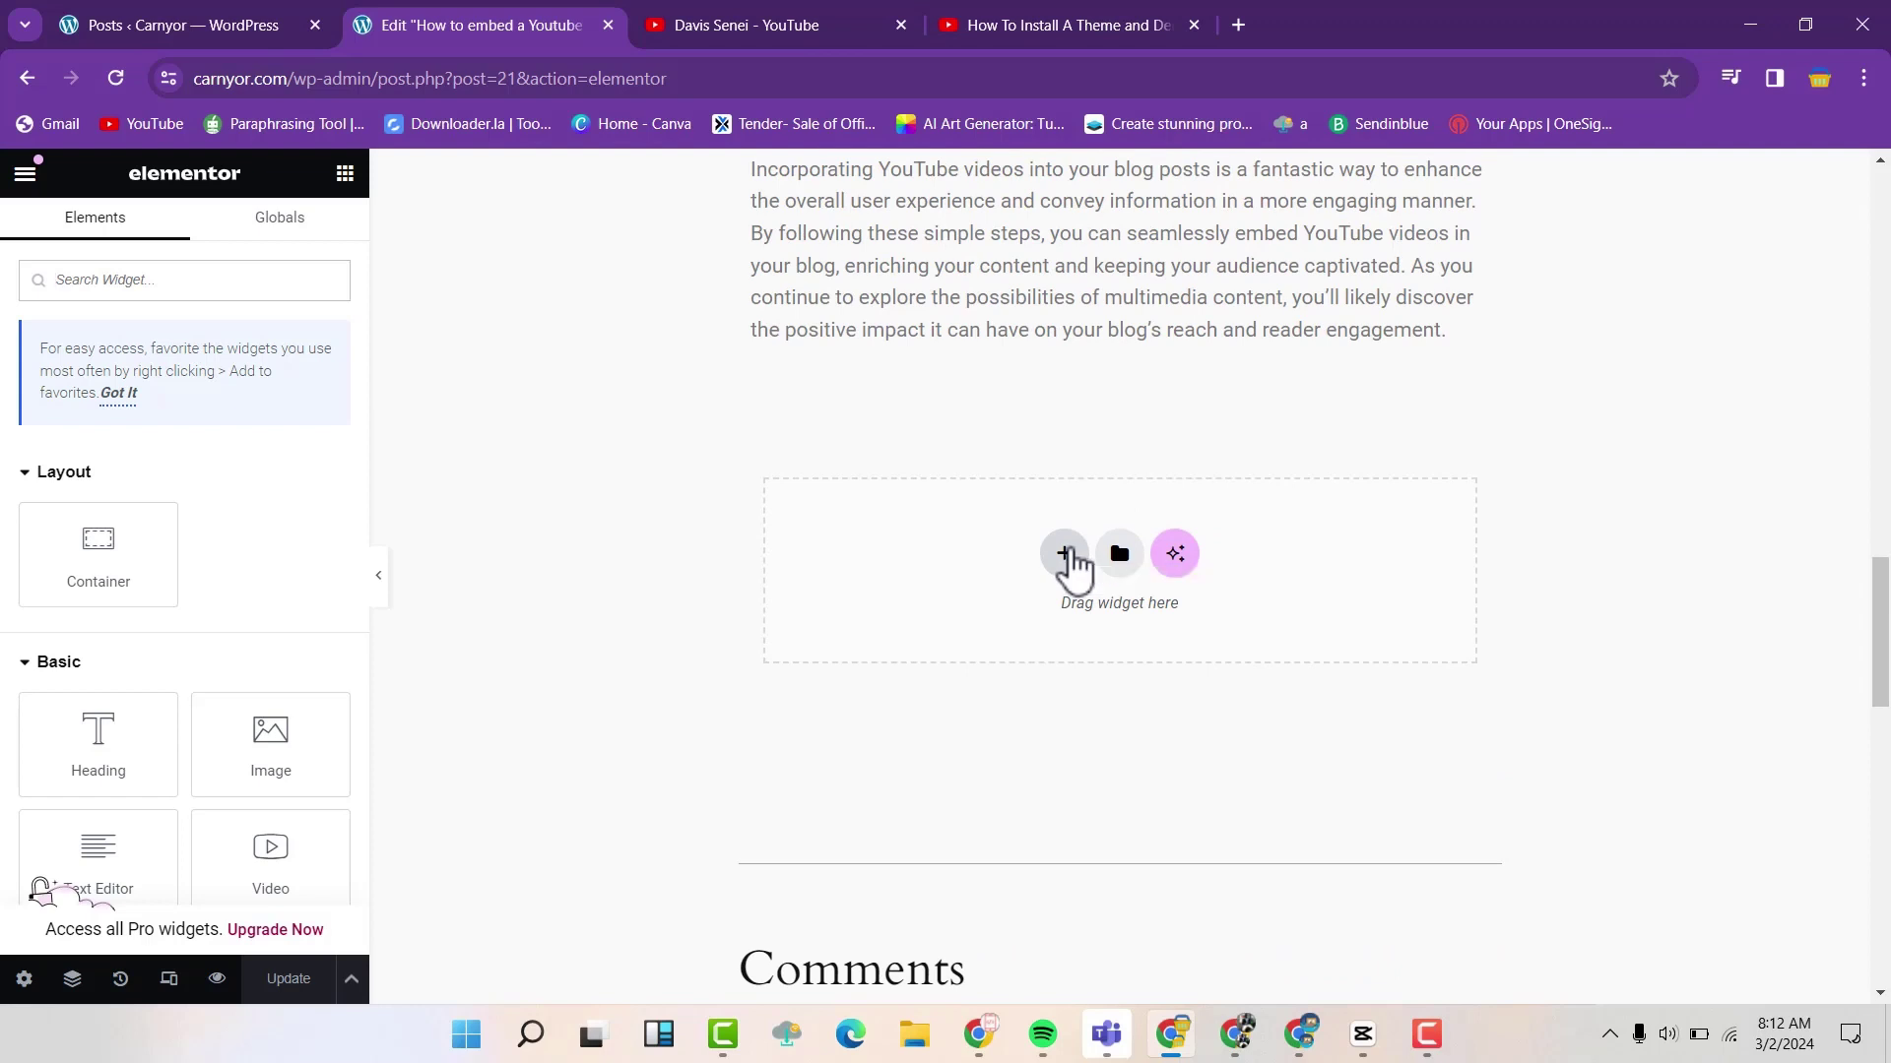
- Add a single-column container below the conclusion and drop a Video widget into it
{"action": "left_click", "coordinate": [1066, 555]}
{"action": "left_click", "coordinate": [849, 610]}
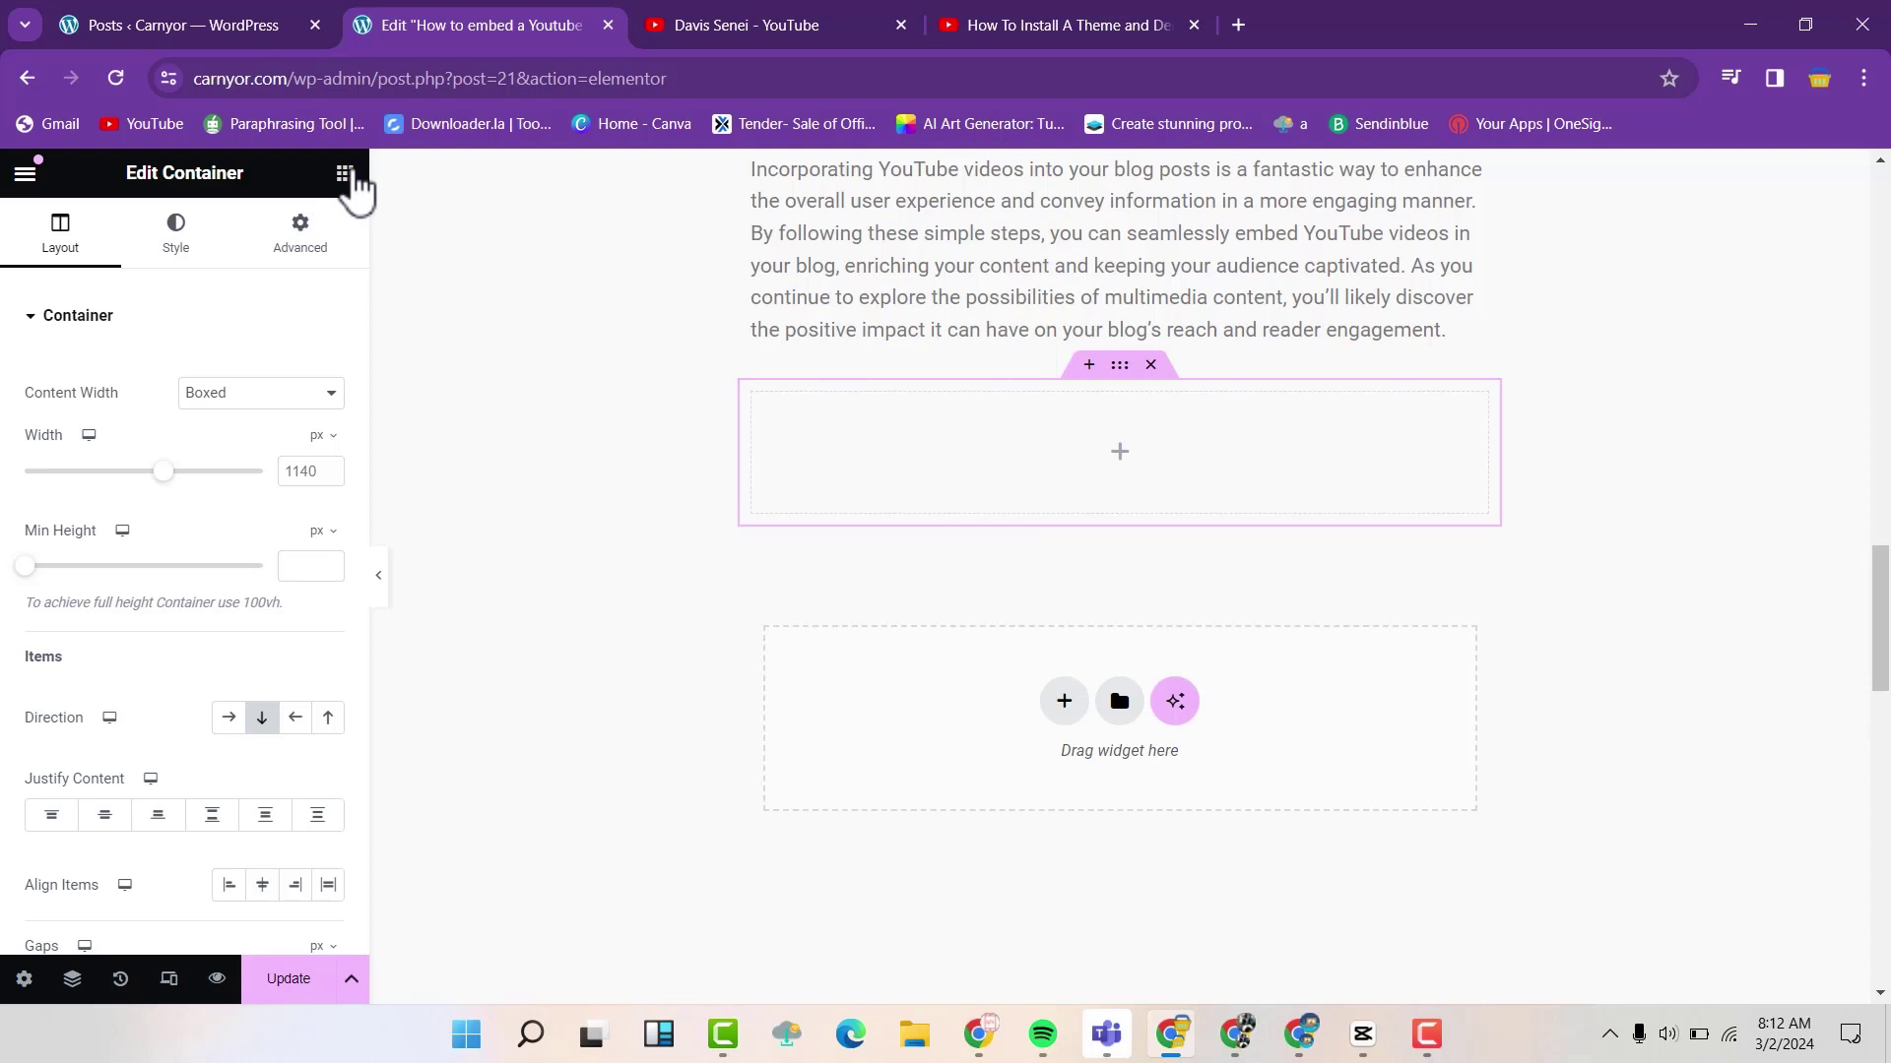
{"action": "left_click", "coordinate": [343, 175]}
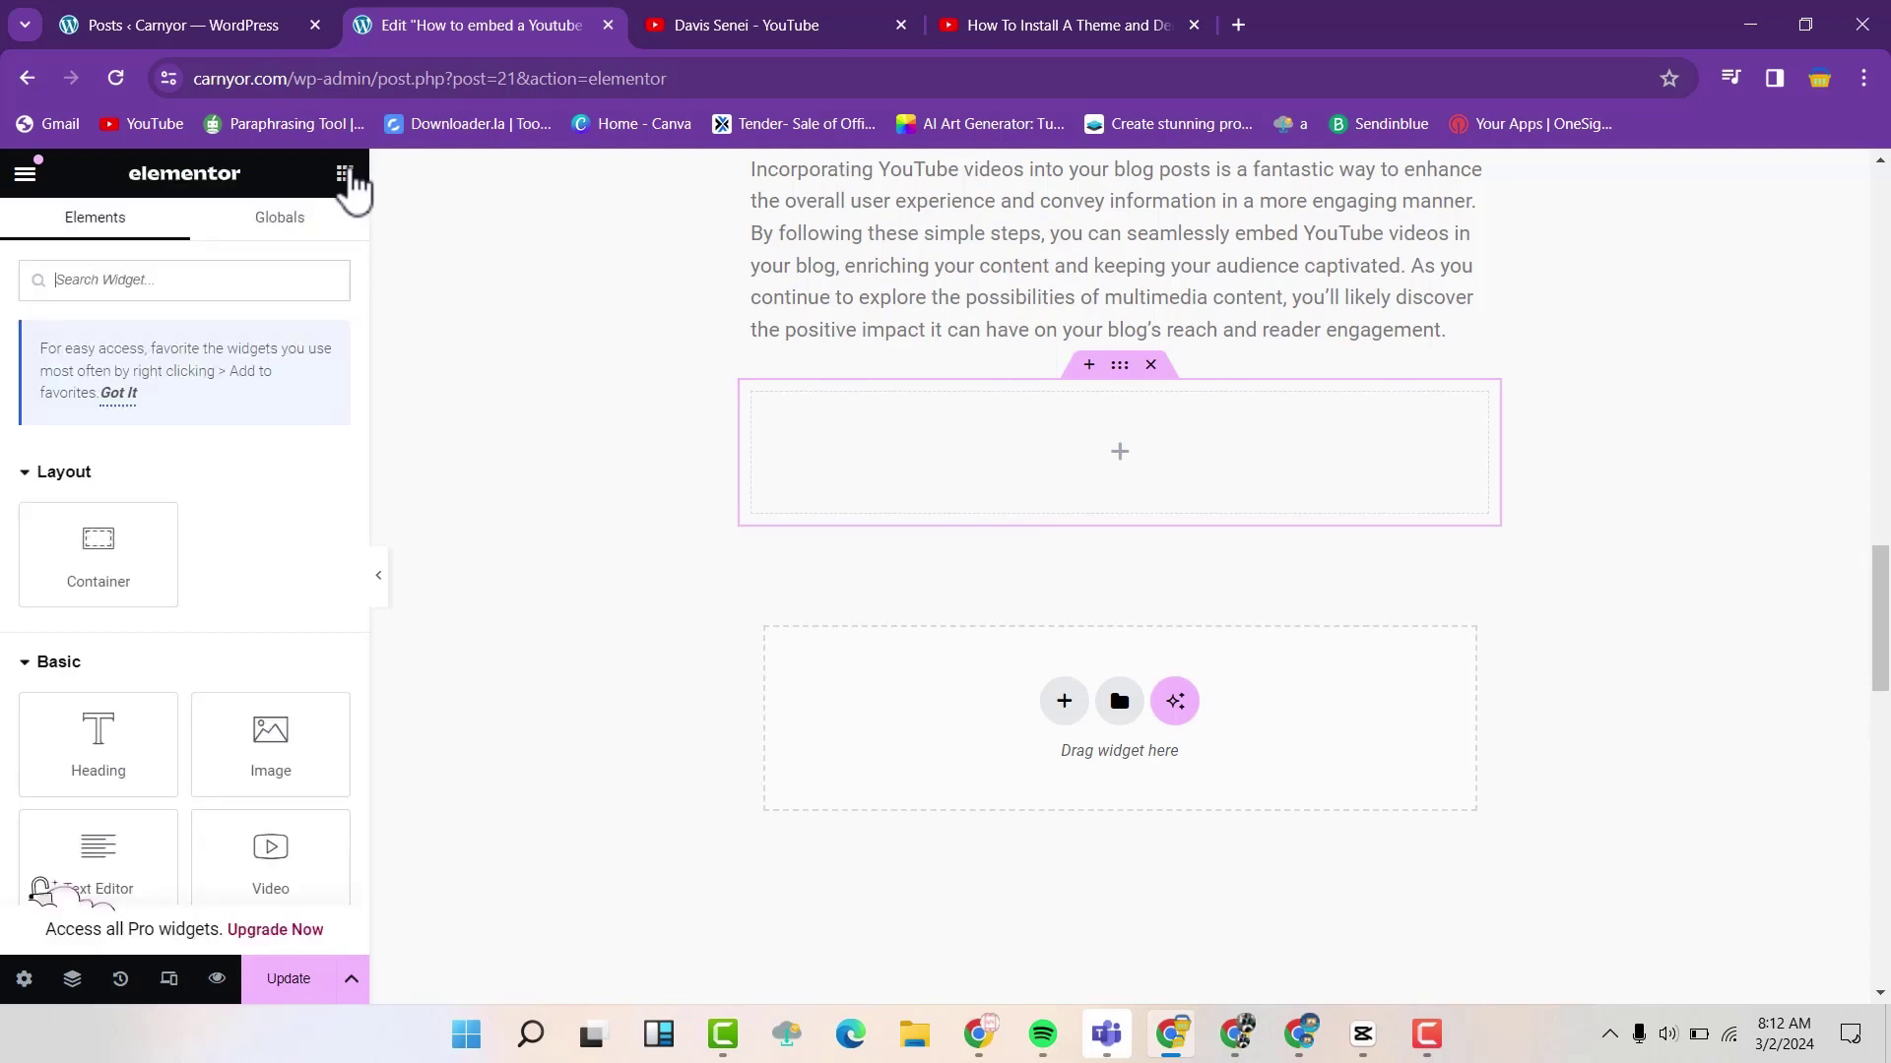
{"action": "scroll", "coordinate": [316, 829], "scroll_direction": "down", "scroll_amount": 1}
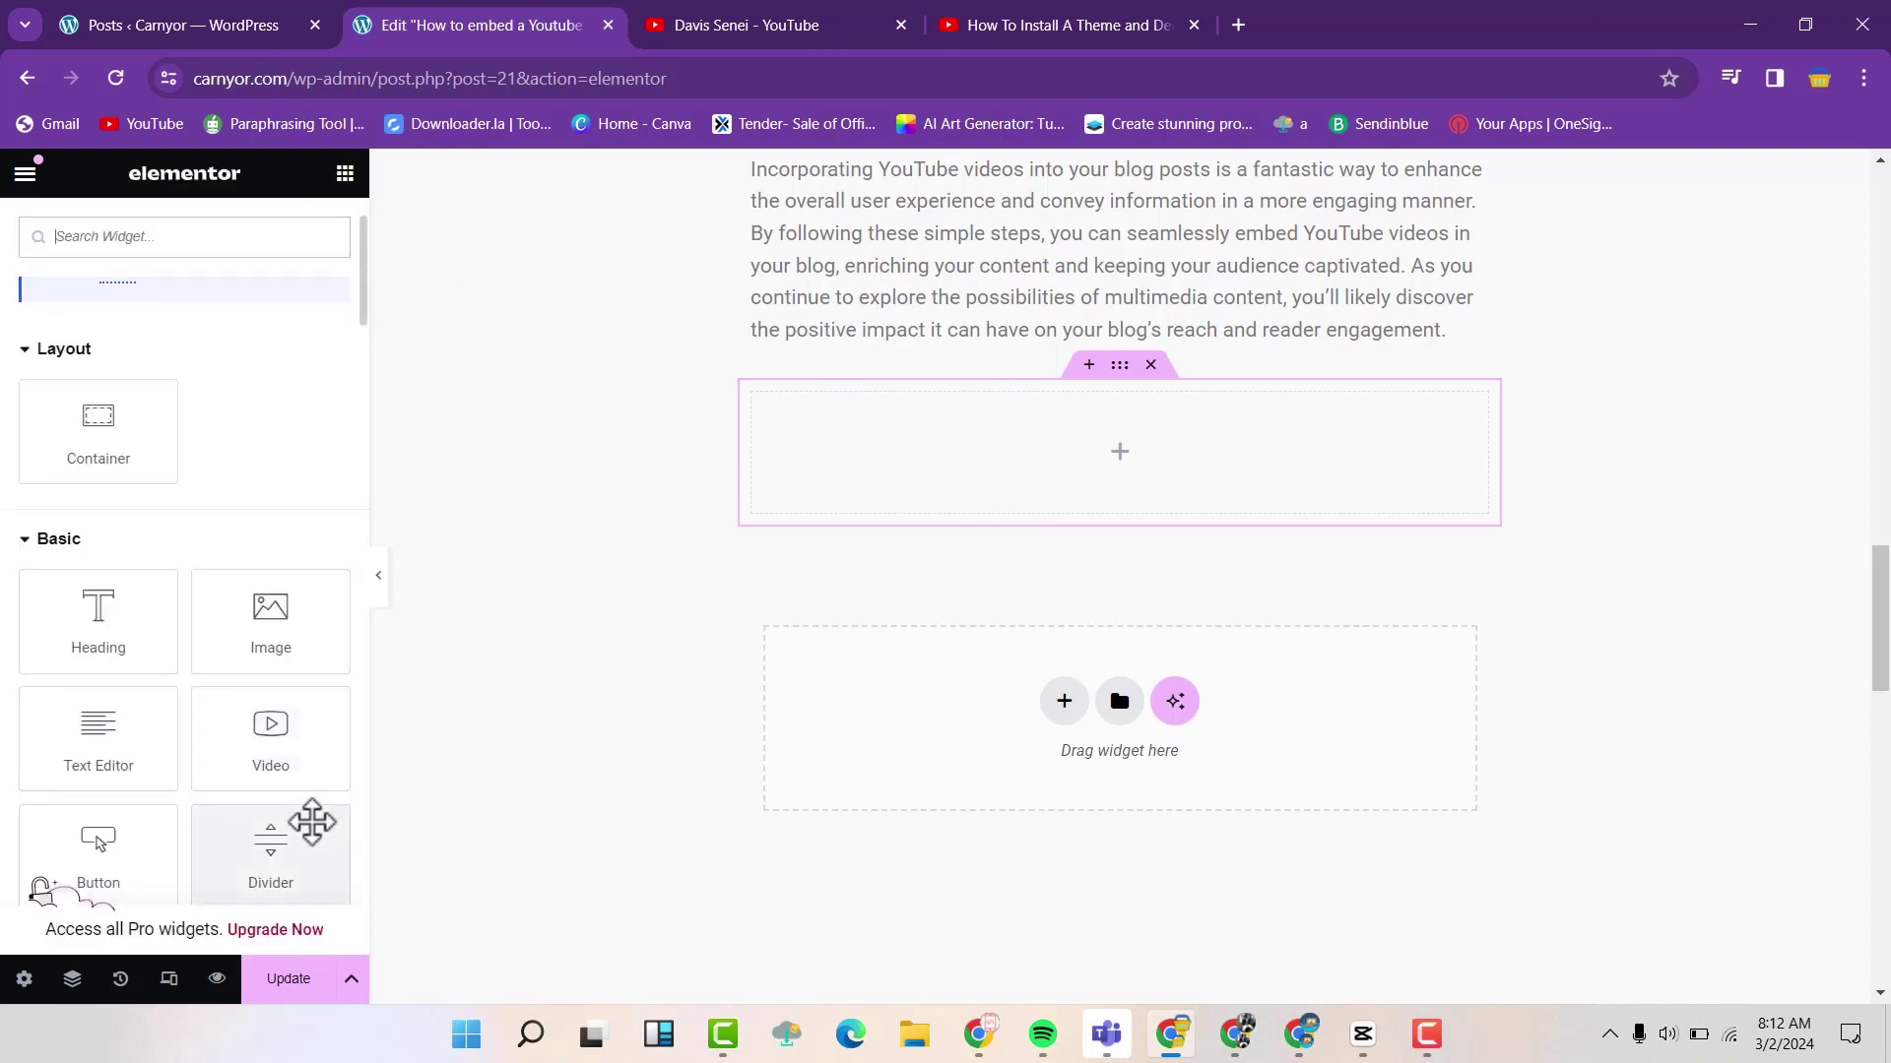
{"action": "scroll", "coordinate": [293, 778], "scroll_direction": "down", "scroll_amount": 1}
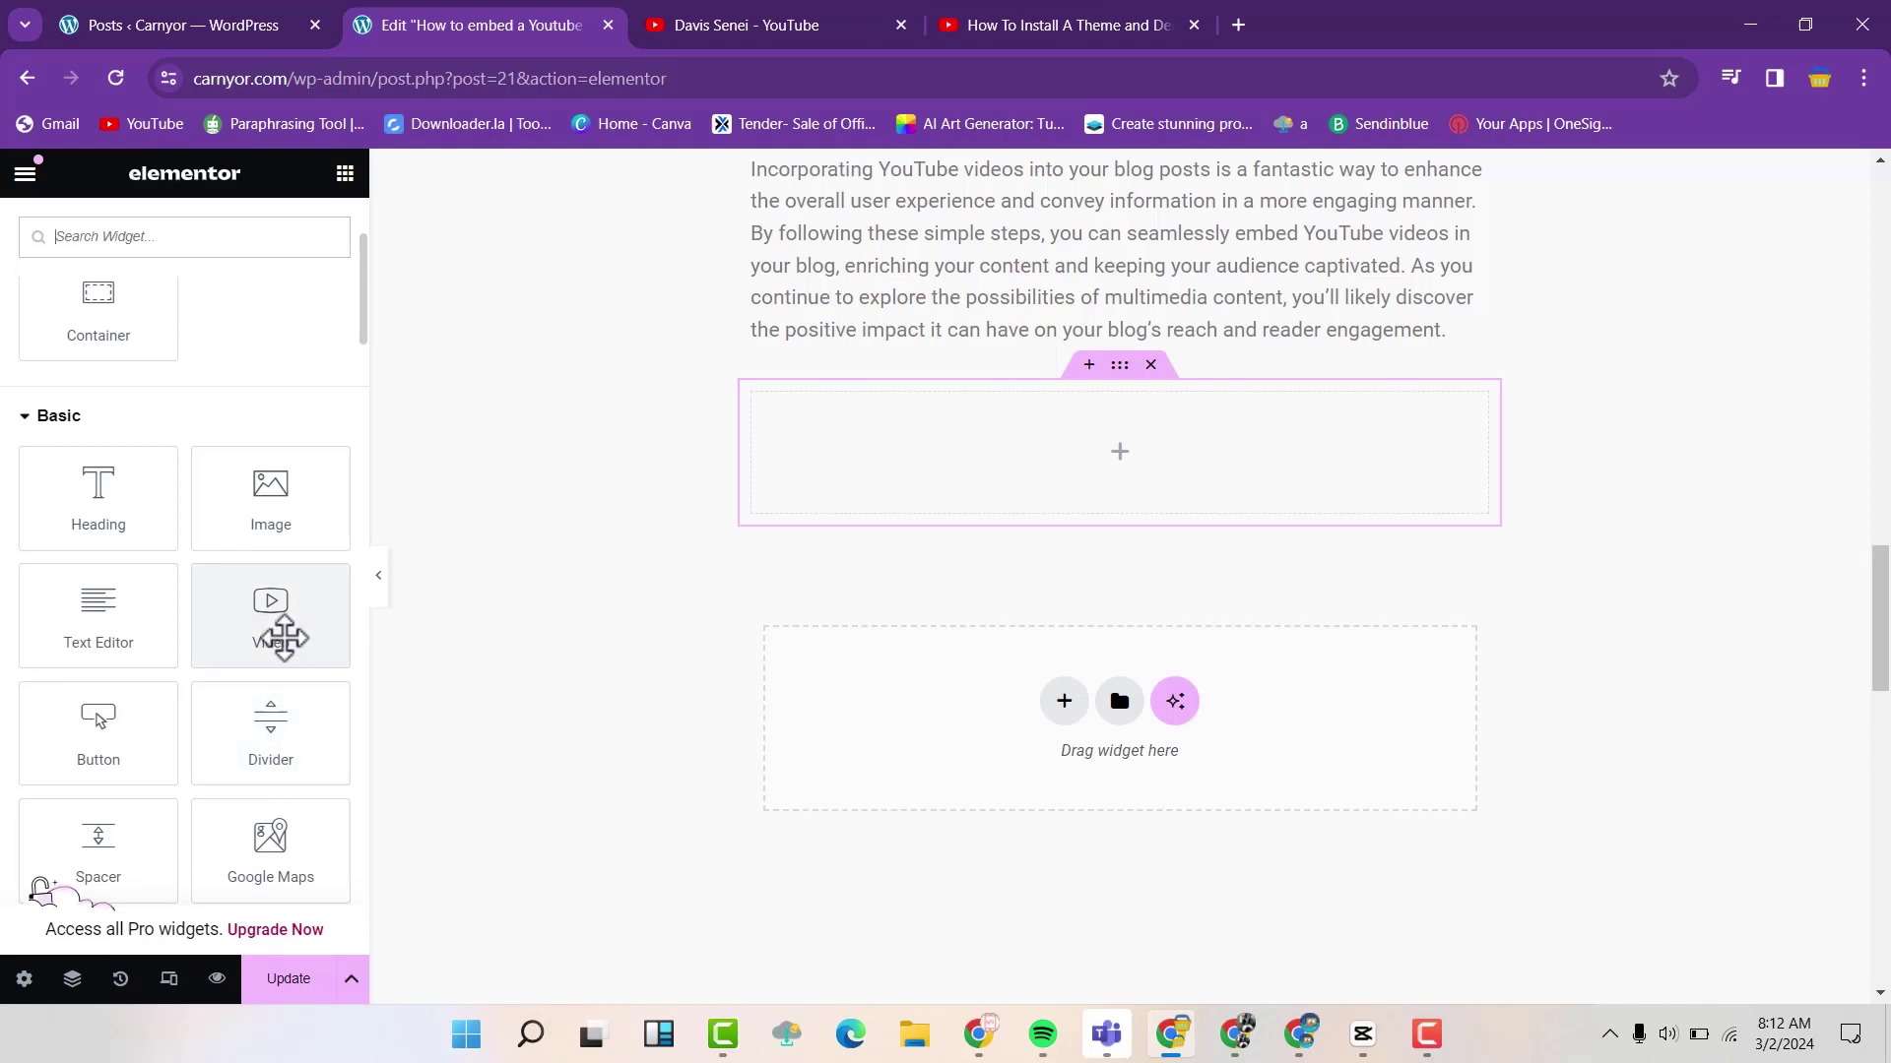
{"action": "left_click_drag", "start_coordinate": [261, 620], "coordinate": [945, 438]}
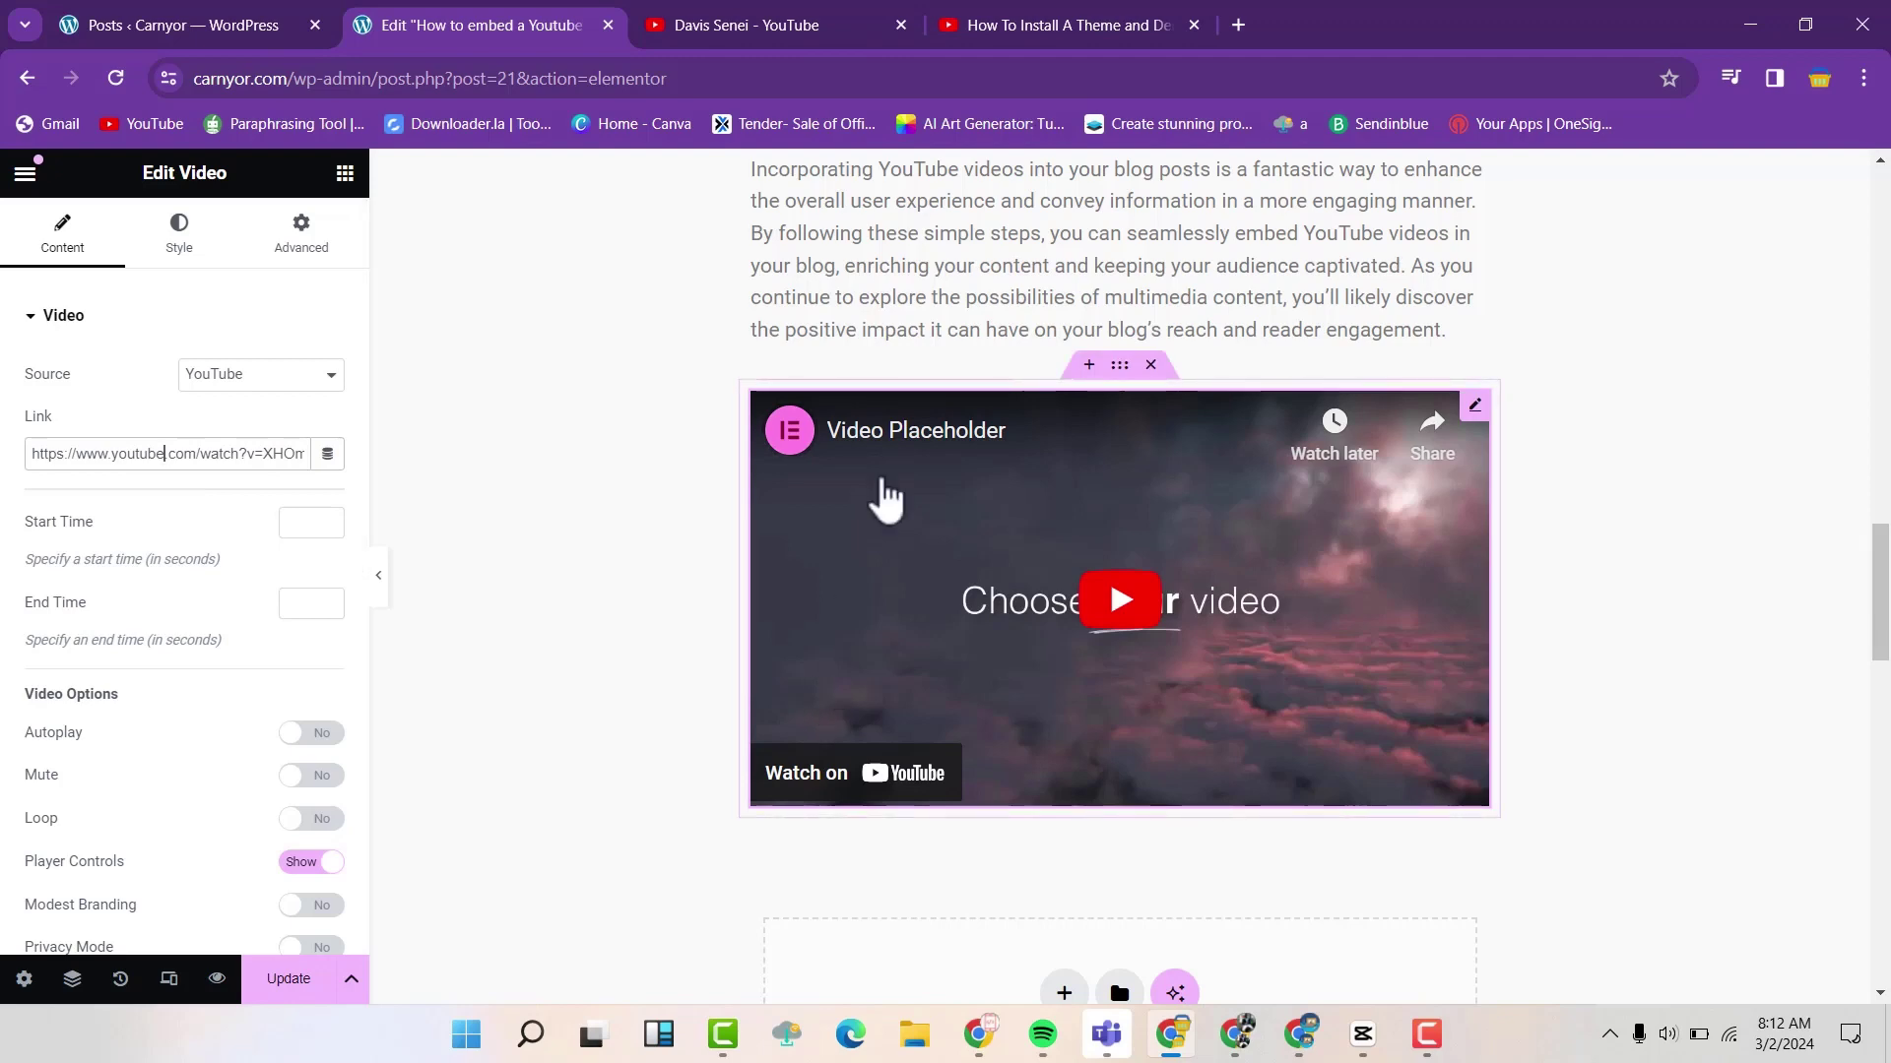
- Find and open the 'How To Embed A YouTube Video in WordPress' watch page on YouTube
{"action": "left_click", "coordinate": [759, 22]}
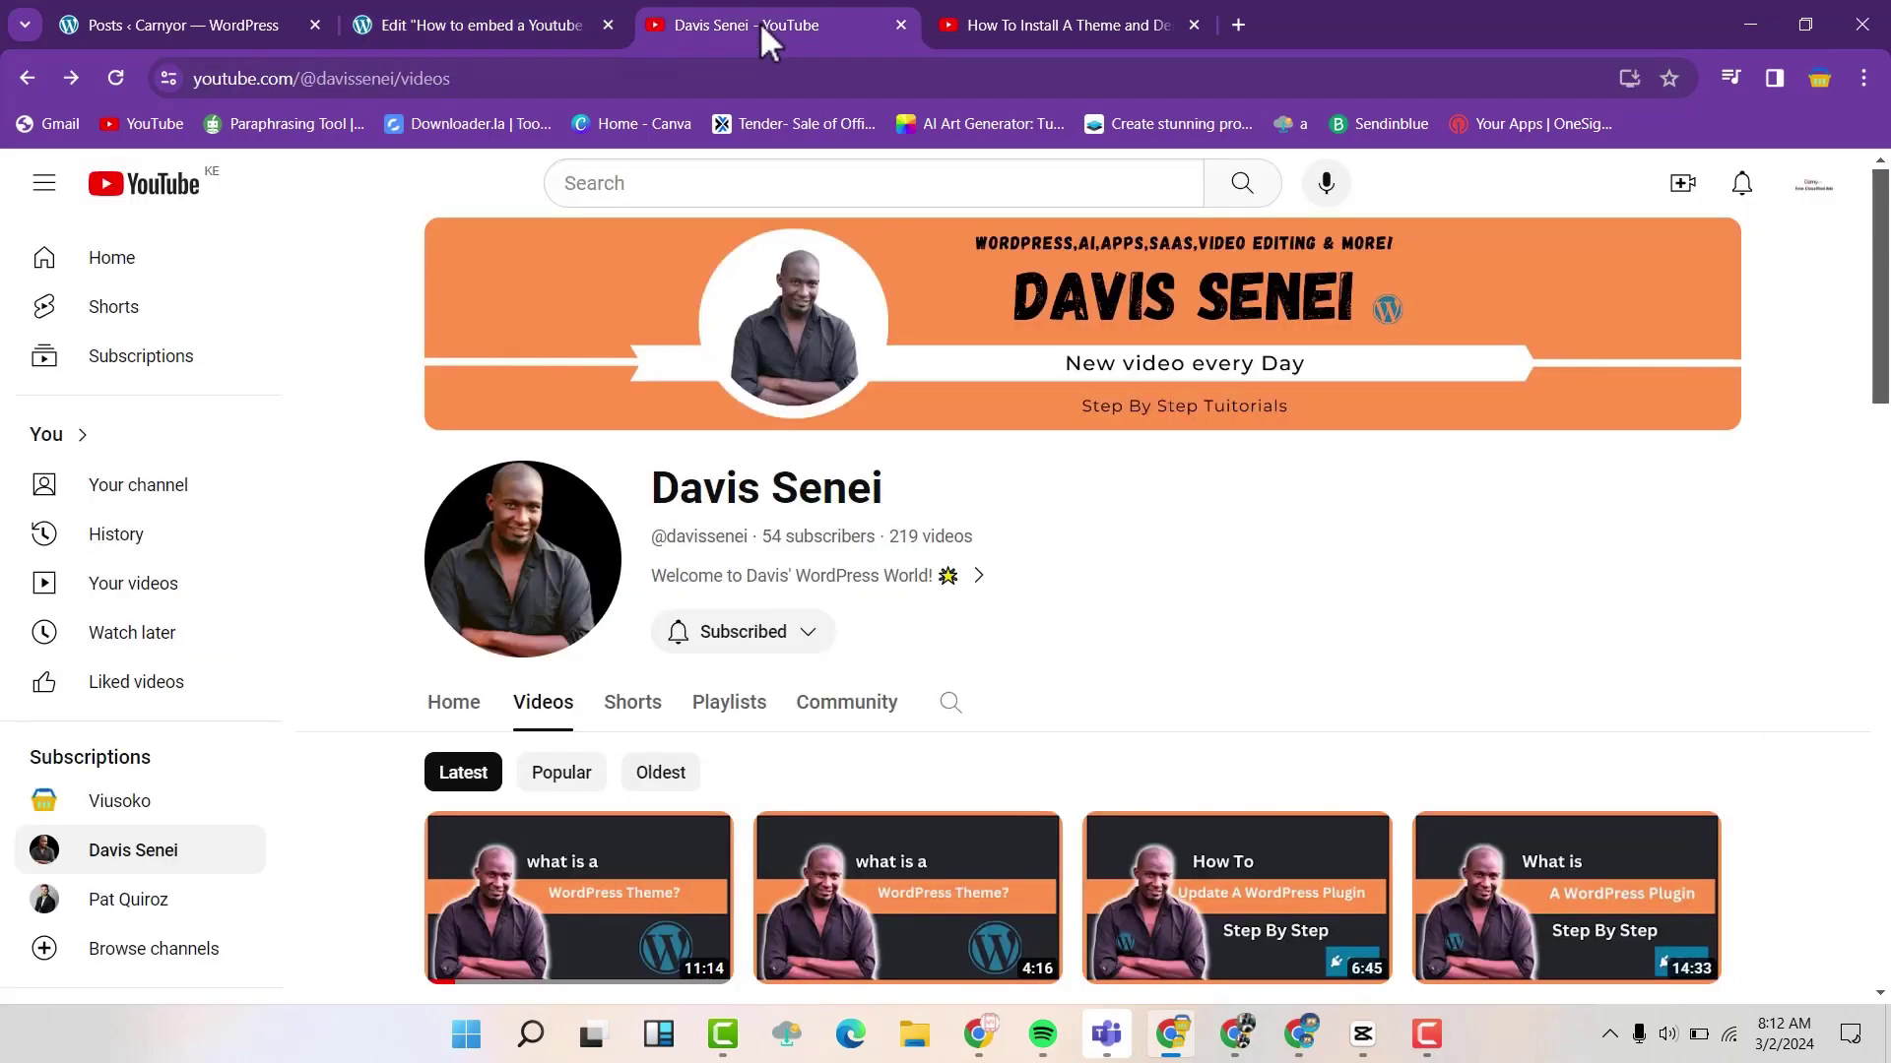
{"action": "left_click", "coordinate": [1032, 28]}
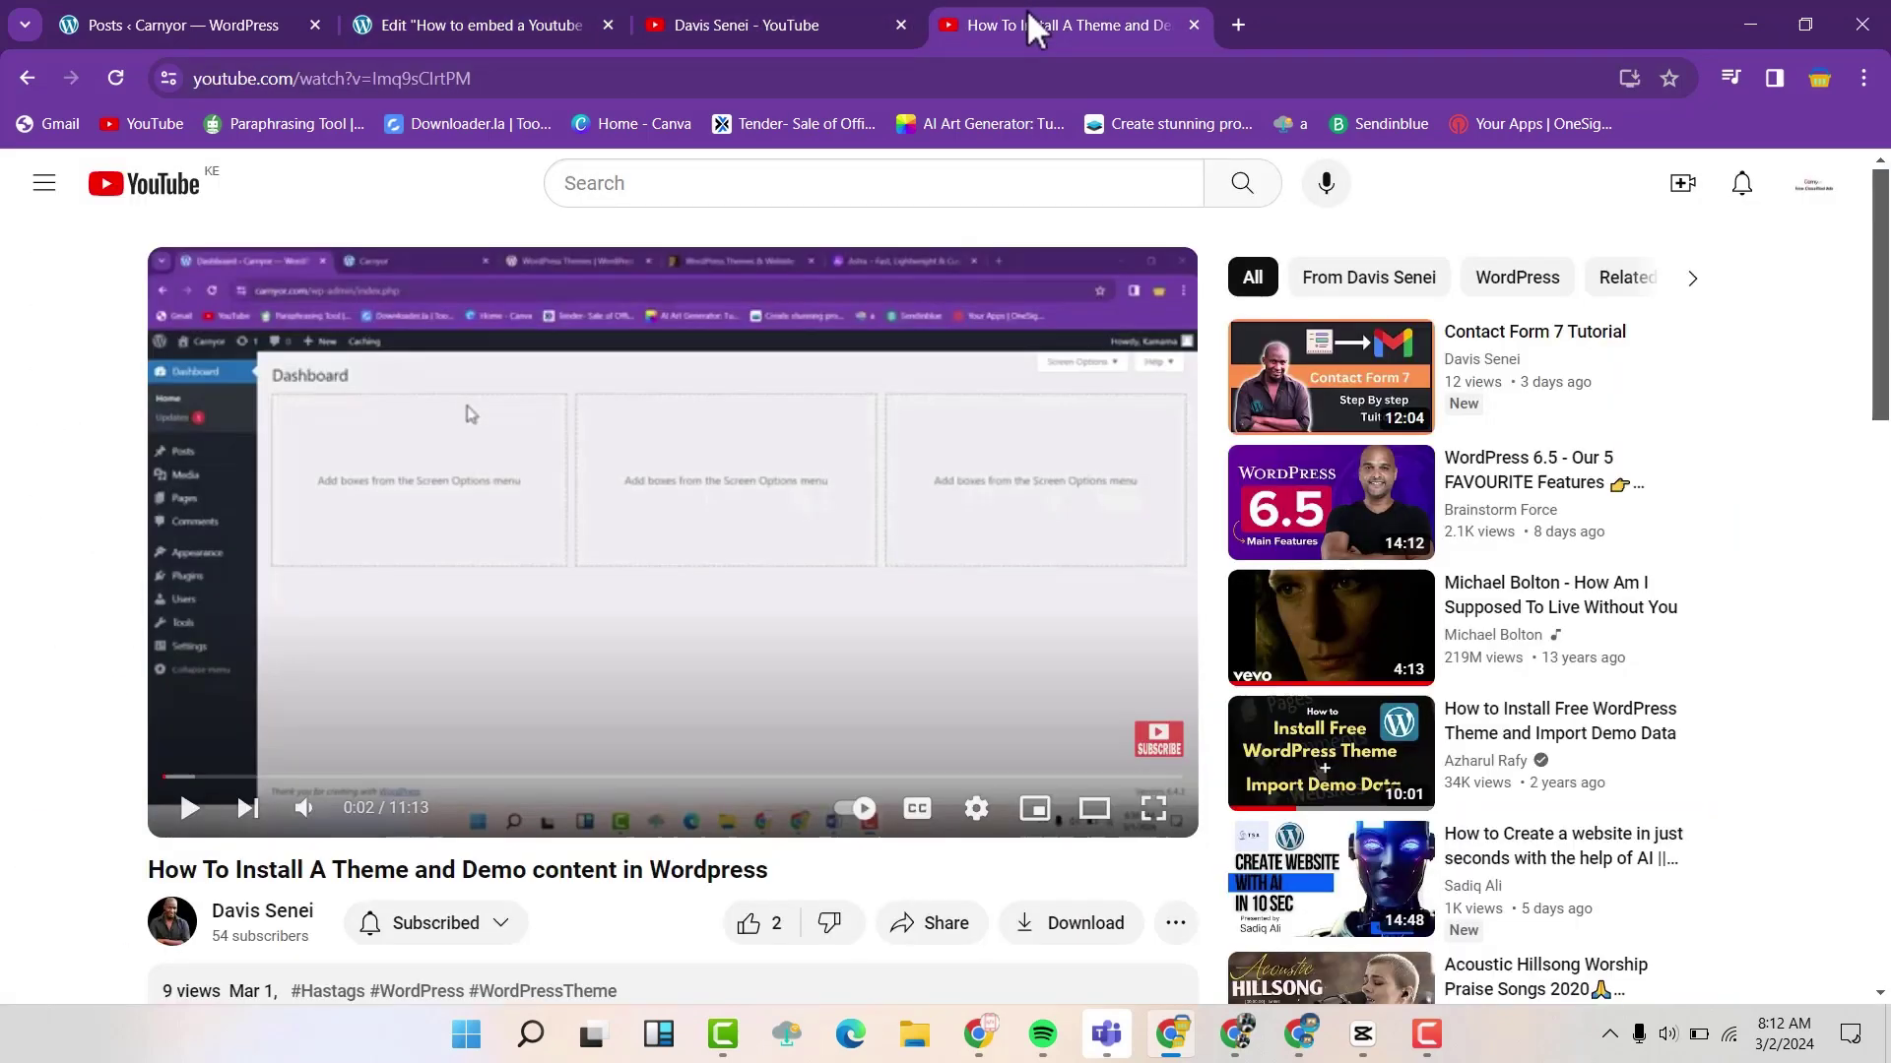
{"action": "left_click", "coordinate": [26, 78]}
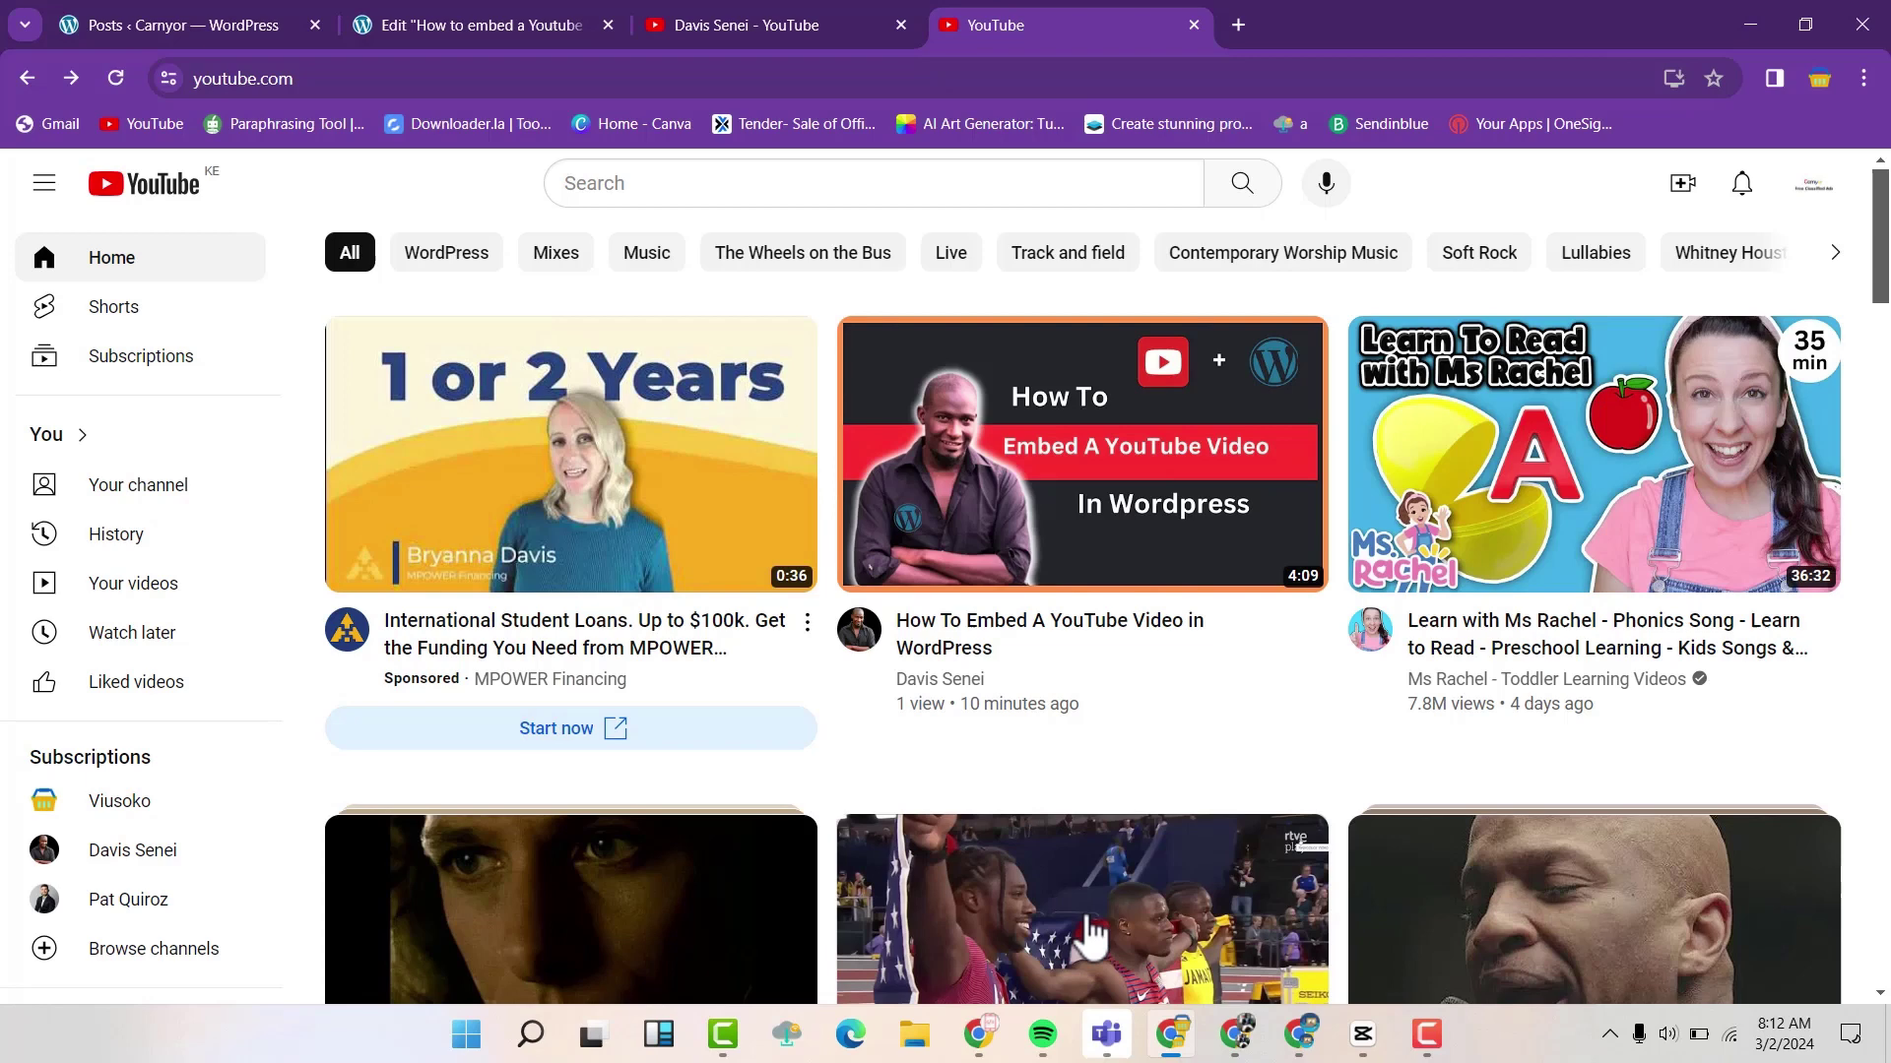
{"action": "mouse_move", "coordinate": [1107, 904]}
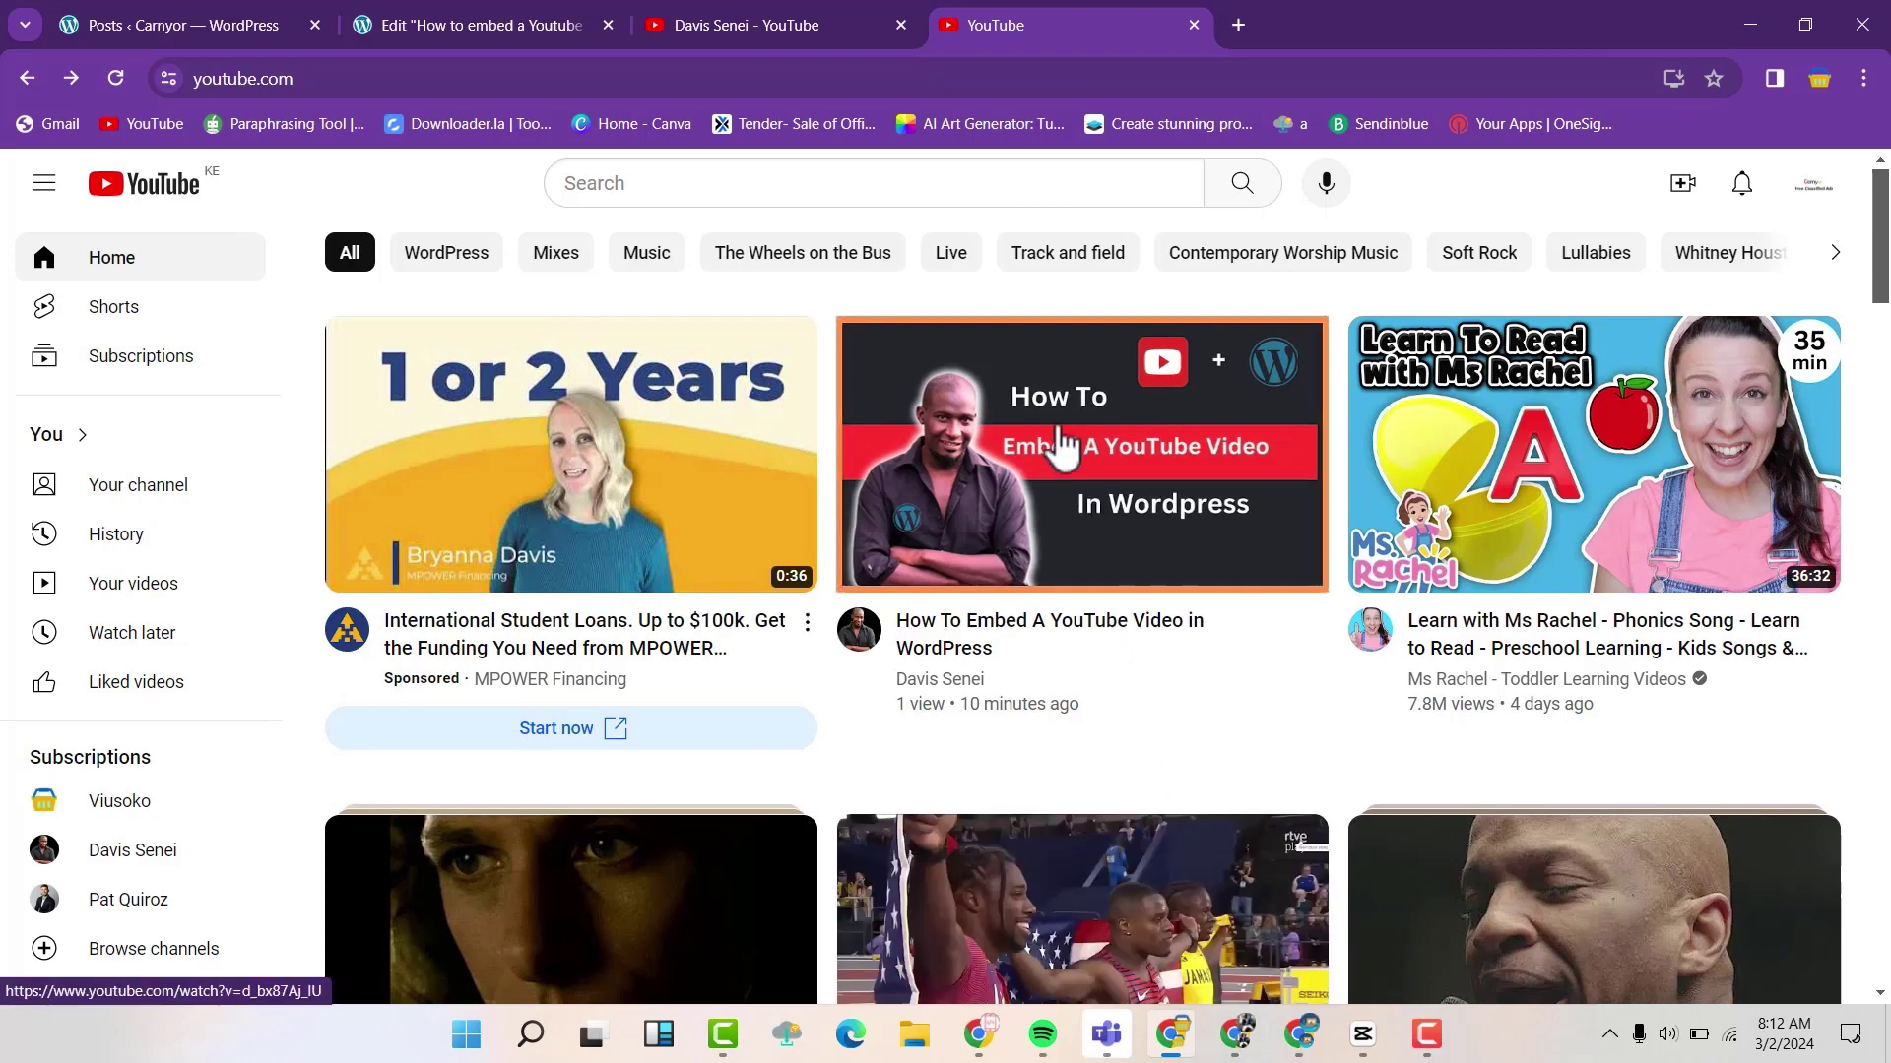
{"action": "mouse_move", "coordinate": [1067, 498]}
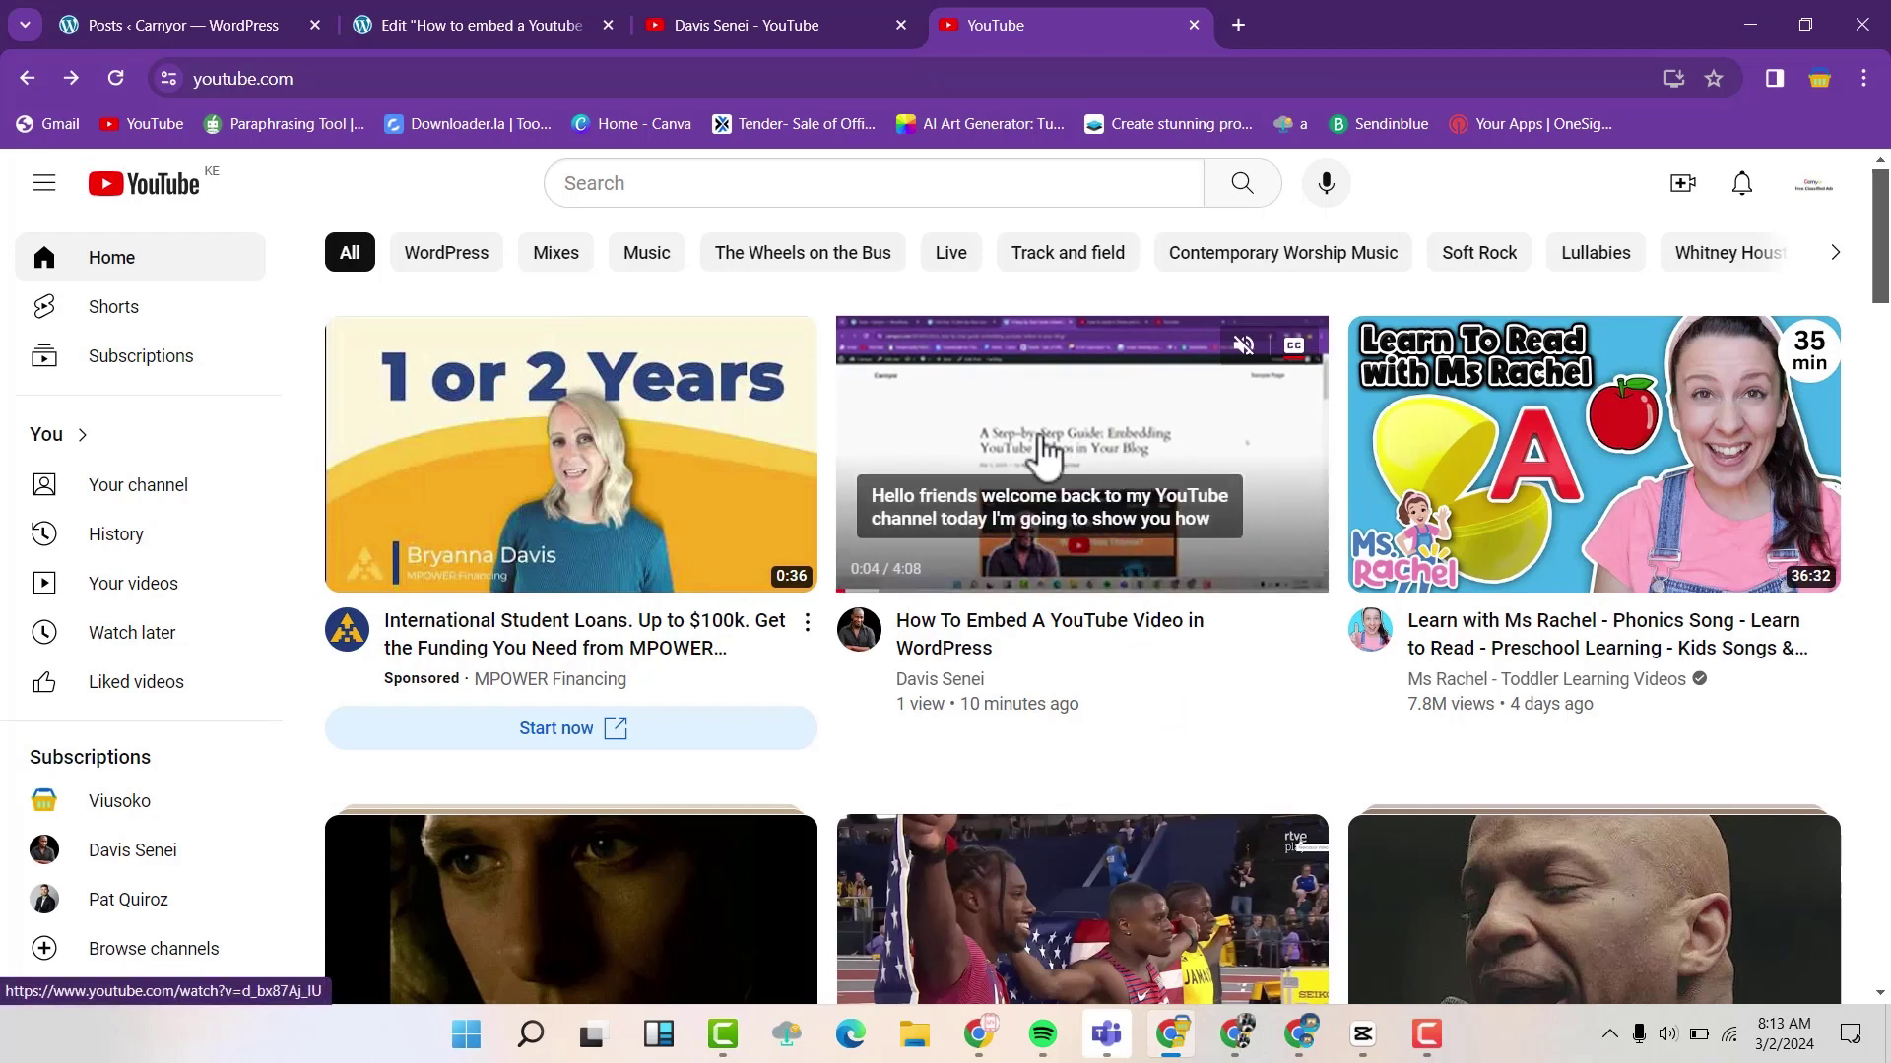
{"action": "left_click", "coordinate": [1101, 418]}
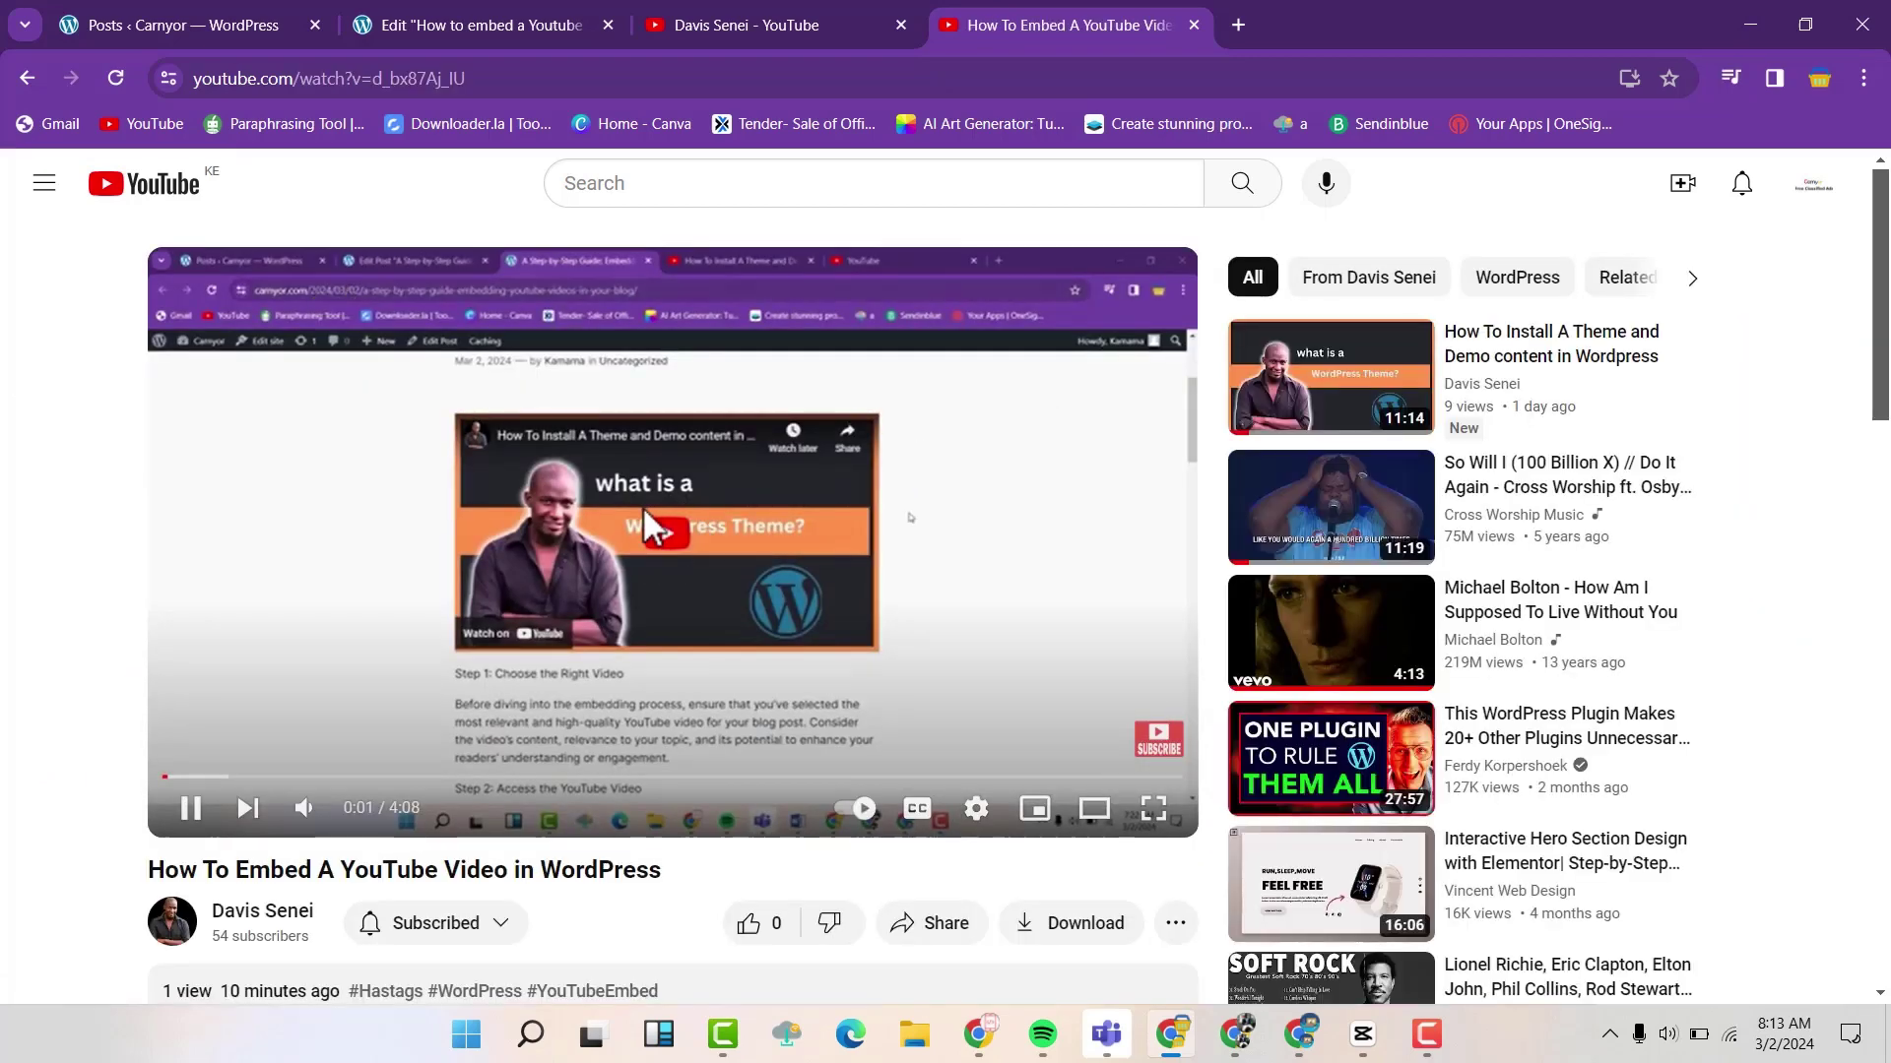
- Pause the video and copy its URL from the player's context menu
{"action": "left_click", "coordinate": [1028, 517]}
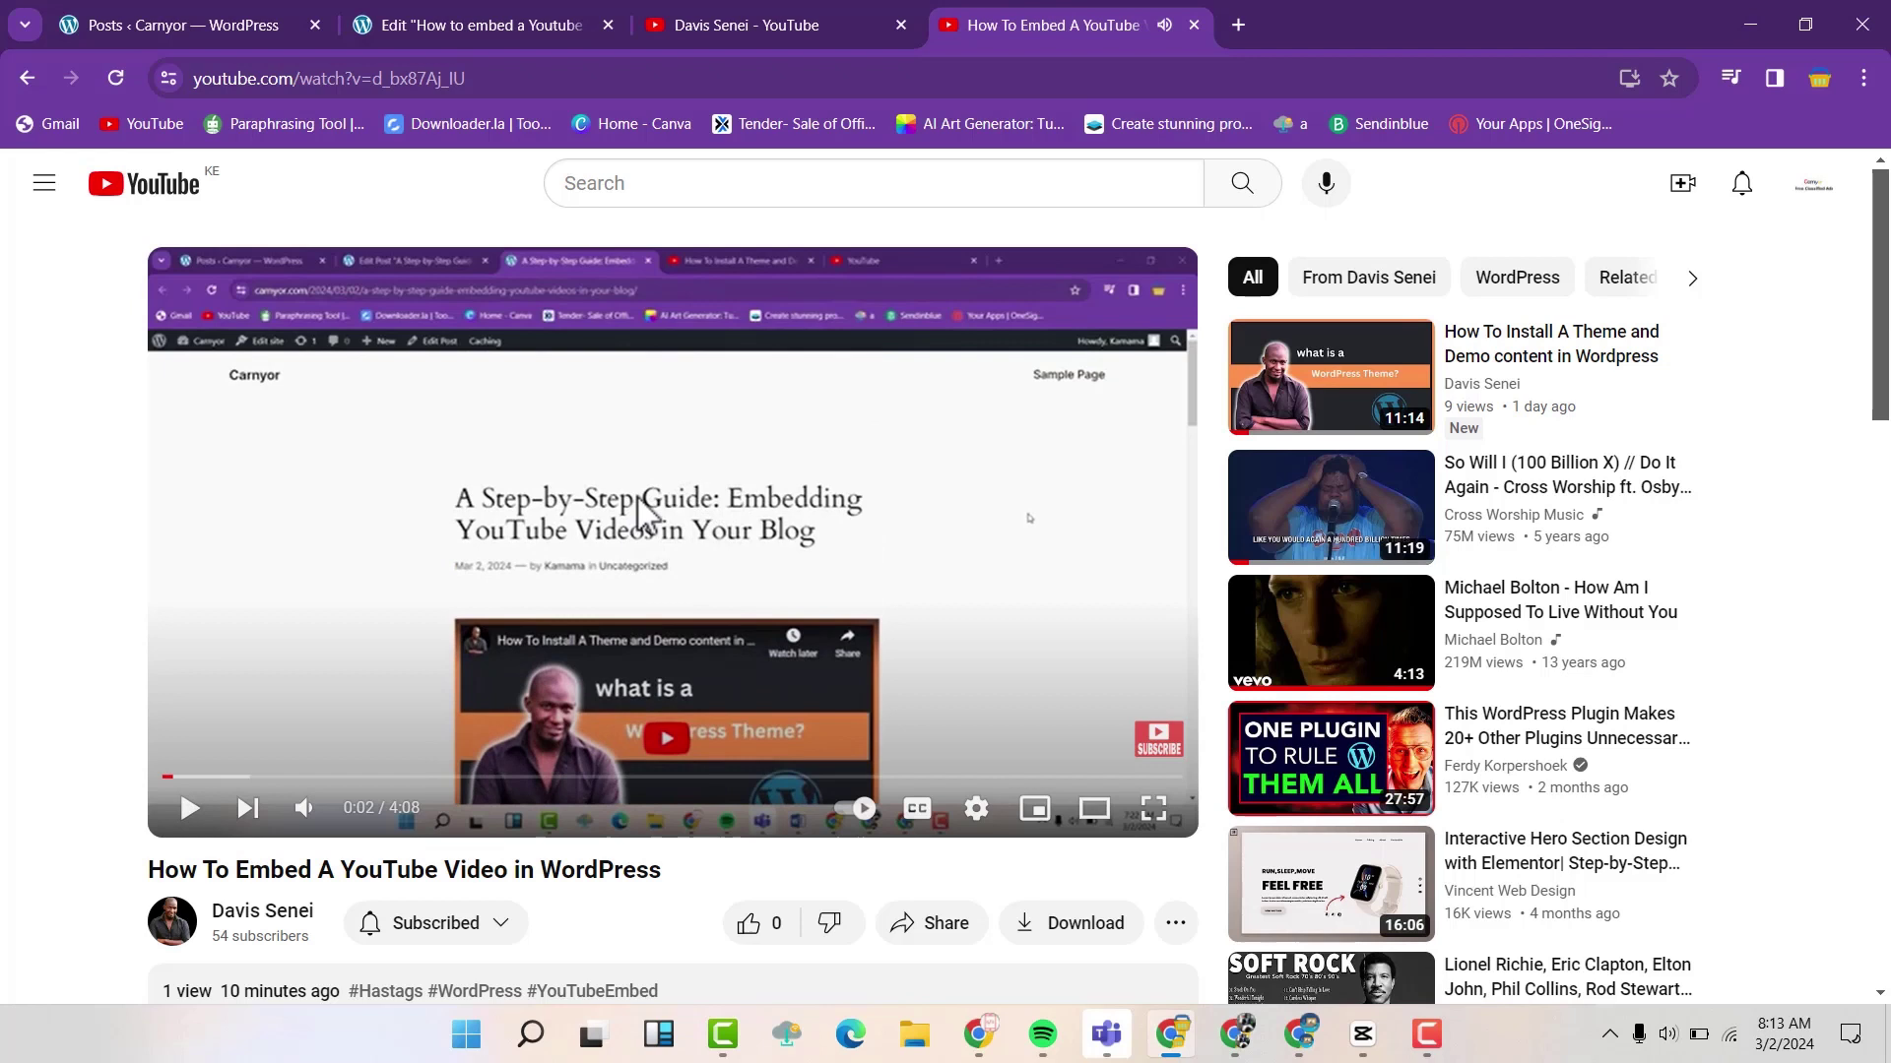
{"action": "right_click", "coordinate": [581, 500]}
{"action": "left_click", "coordinate": [653, 589]}
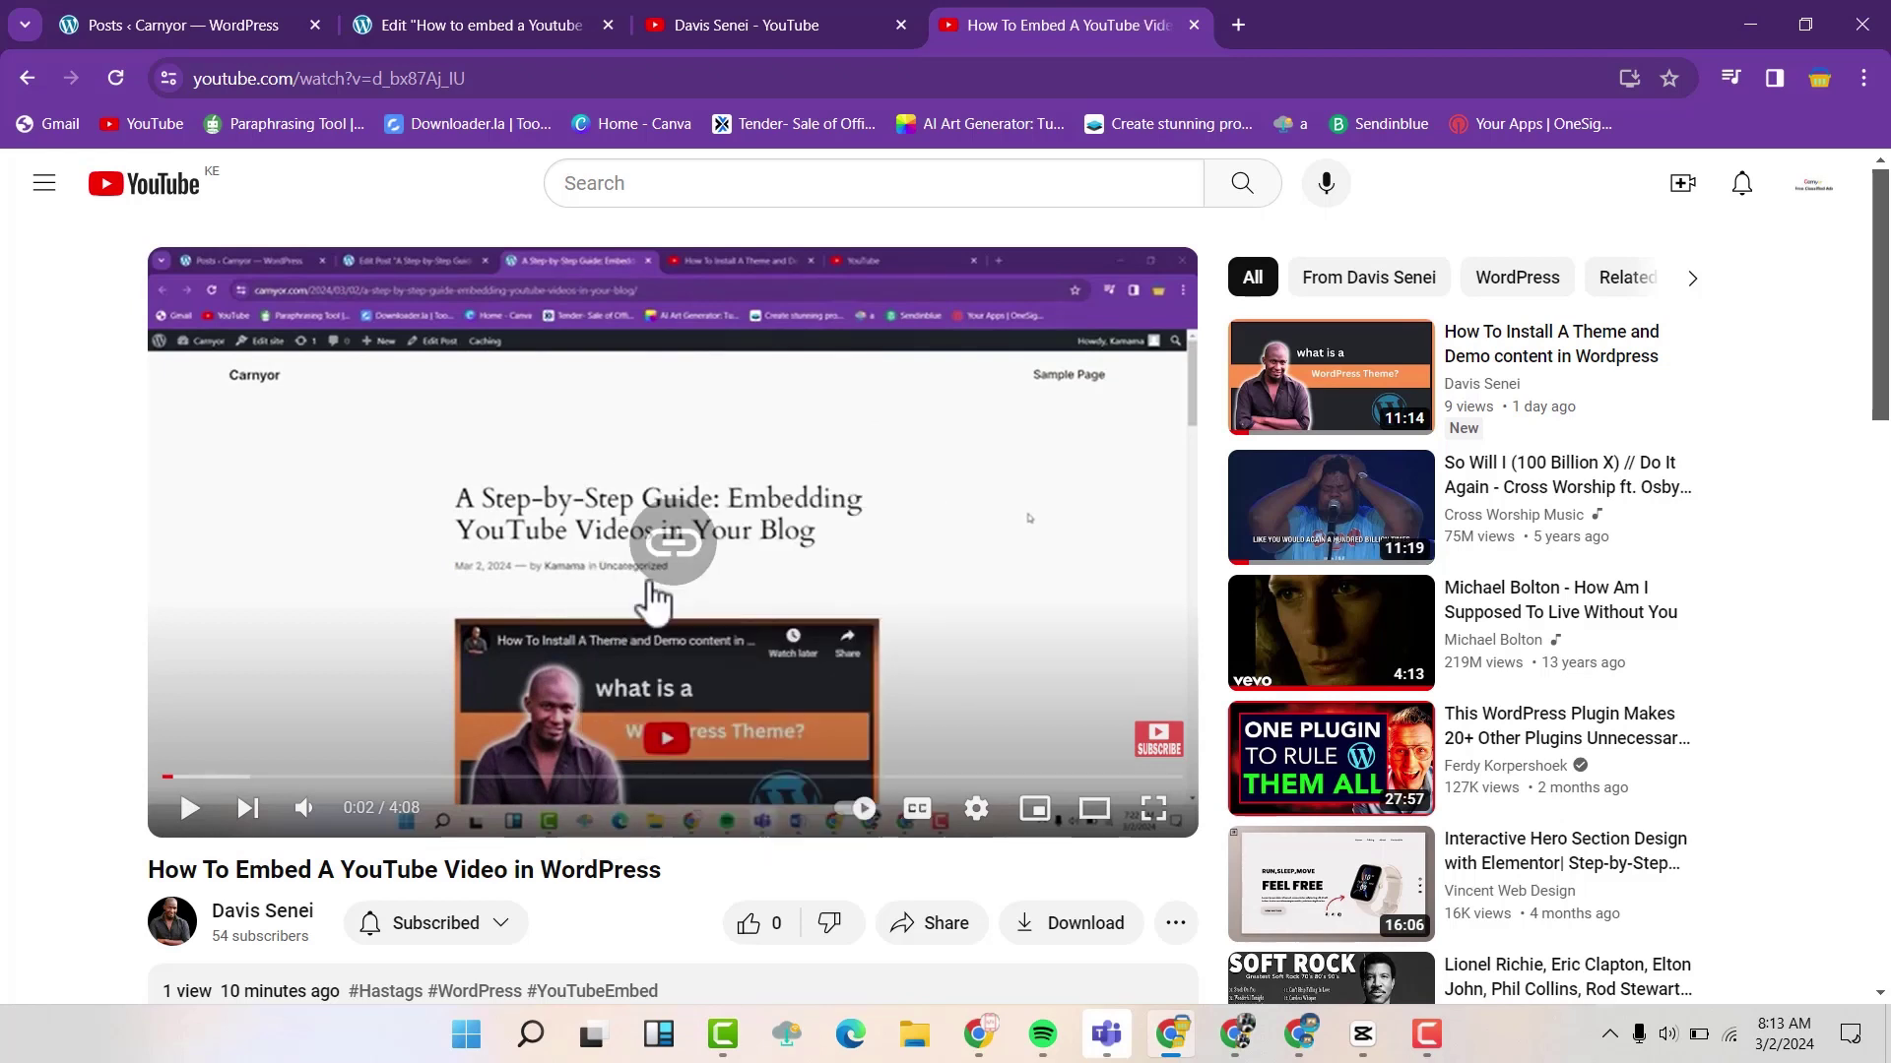
- Replace the Video widget's placeholder link with the copied YouTube video URL
{"action": "left_click", "coordinate": [480, 17]}
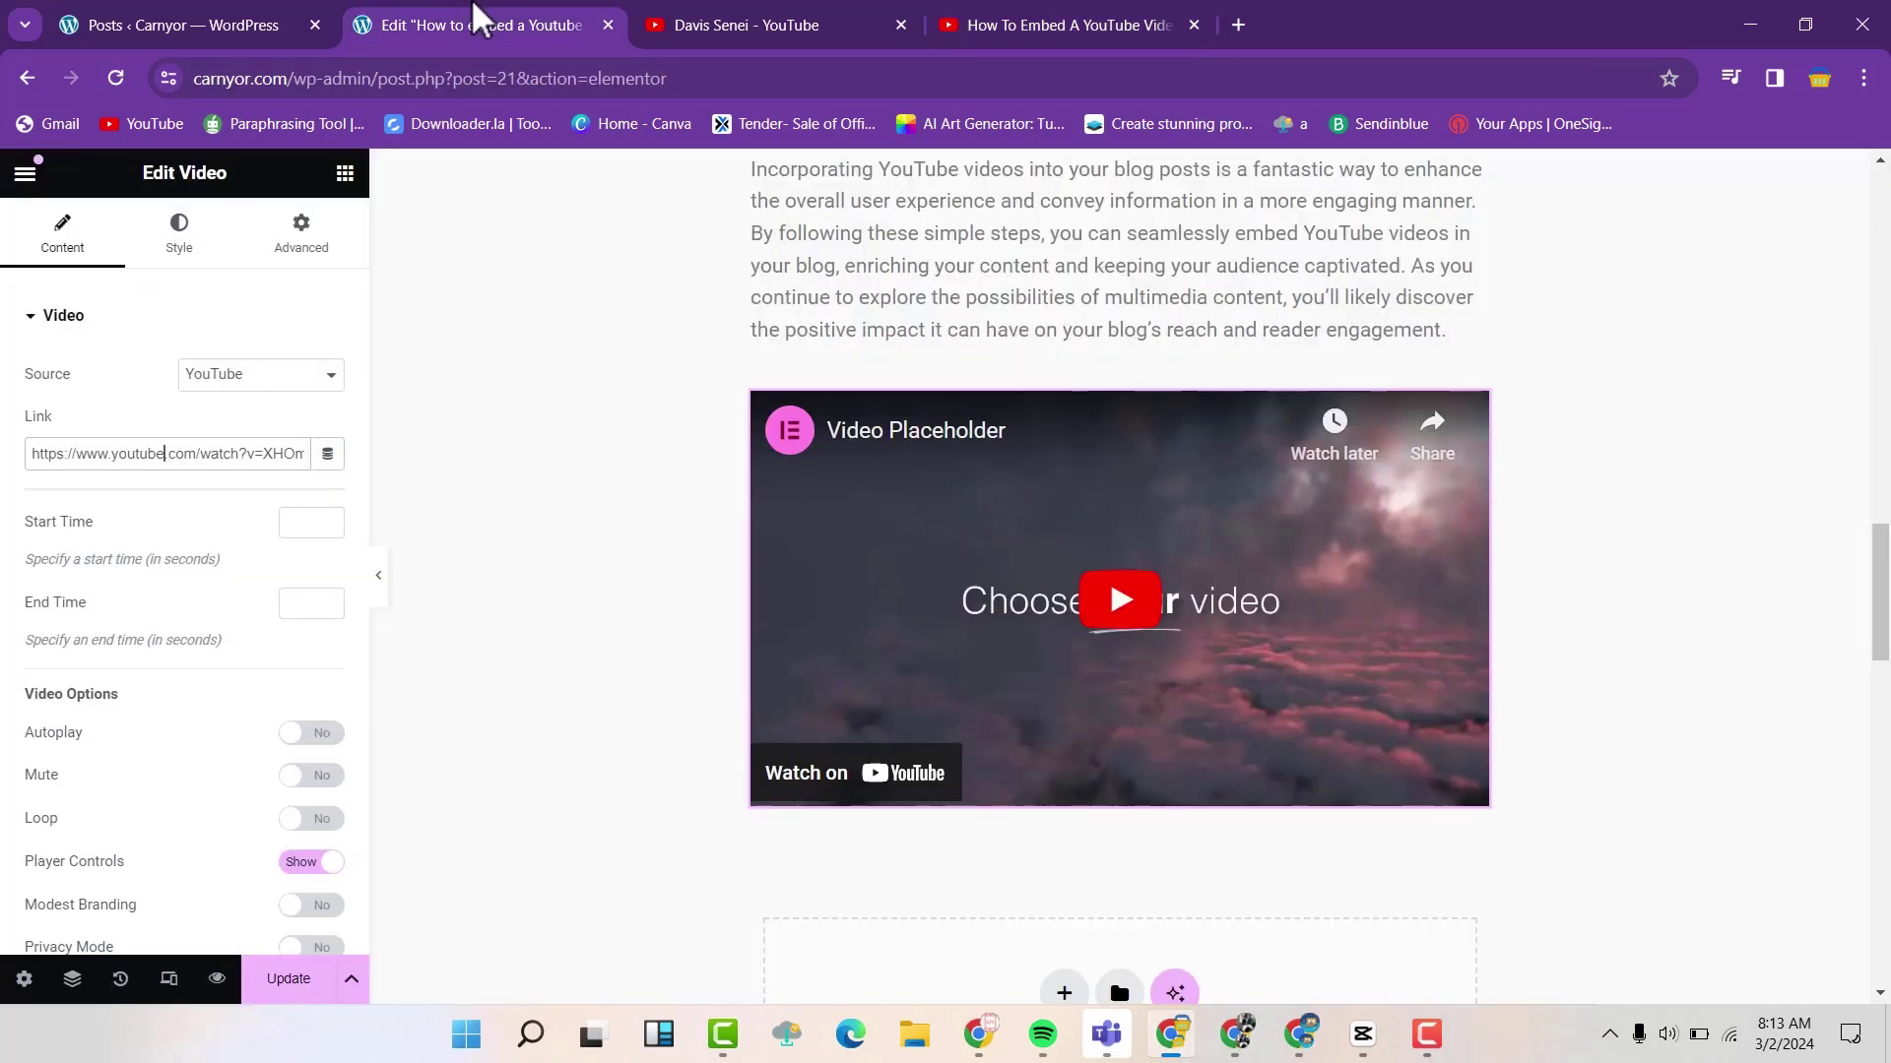
{"action": "left_click", "coordinate": [144, 453]}
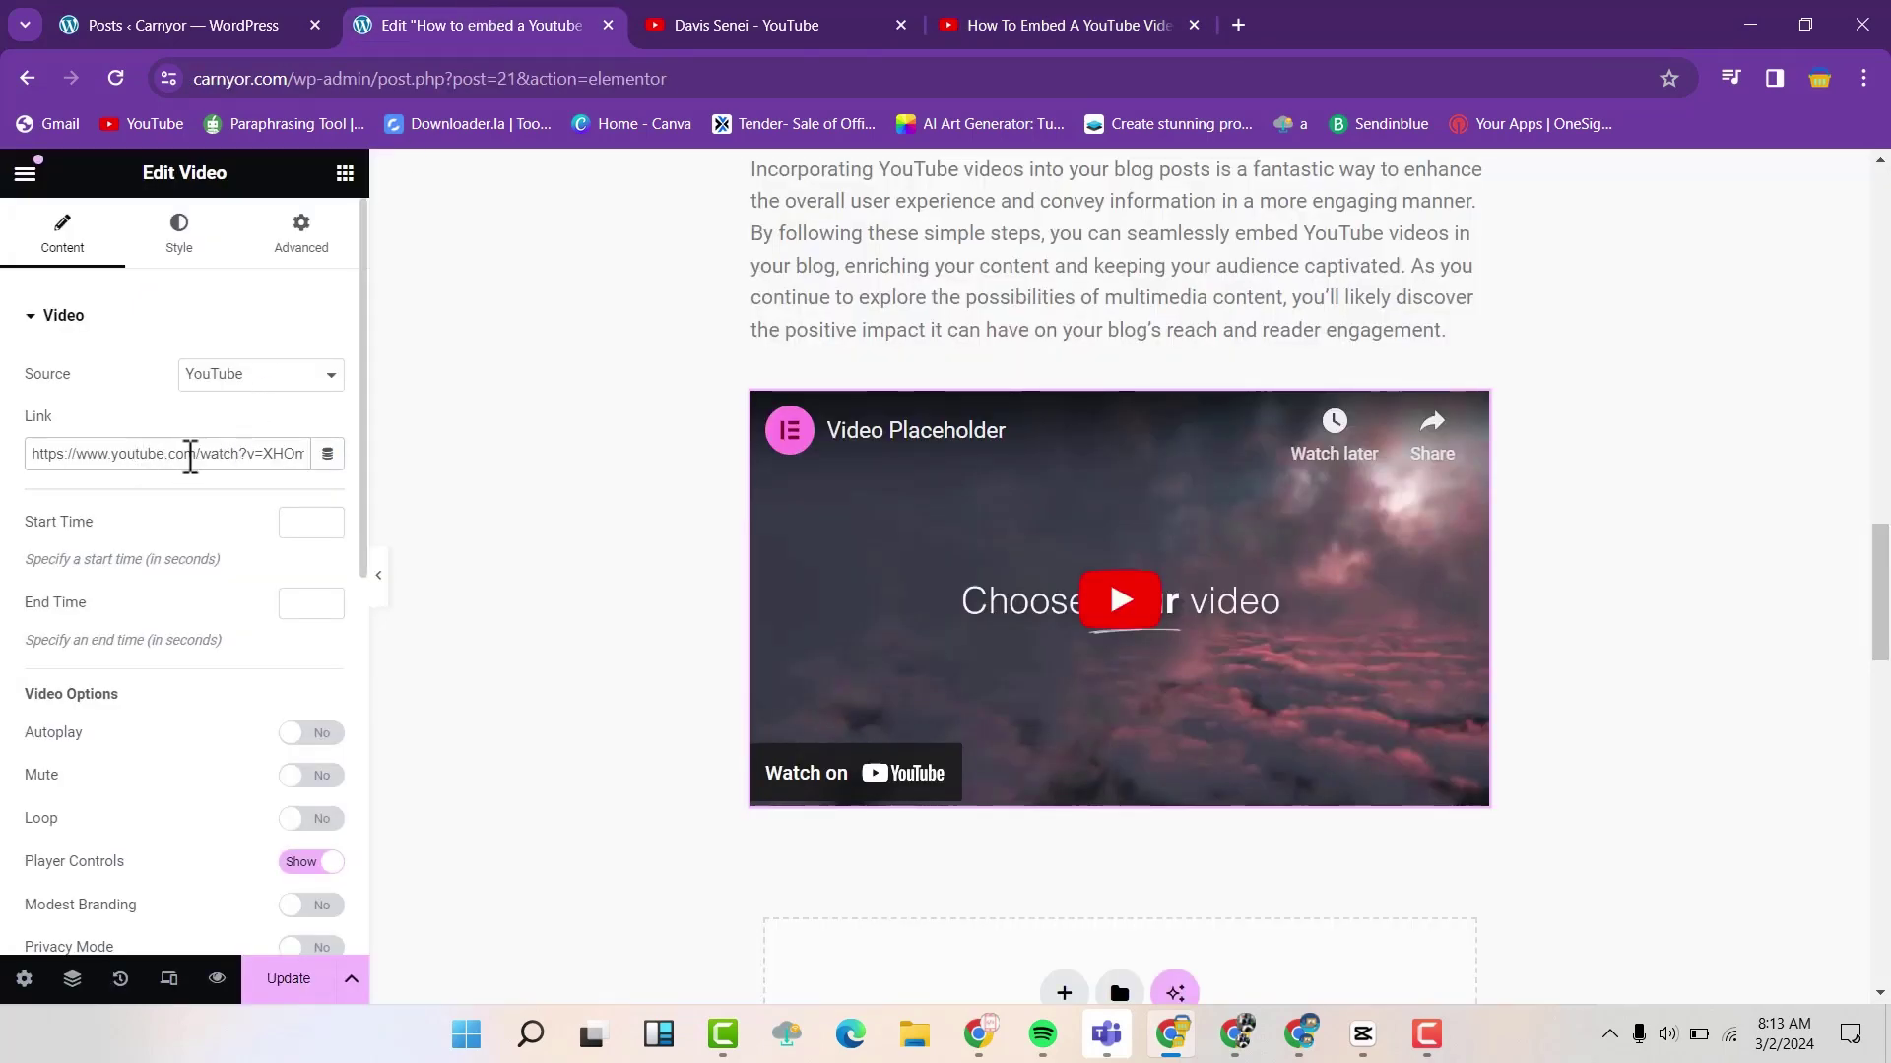
{"action": "key", "text": "ctrl+a"}
{"action": "key", "text": "BackSpace"}
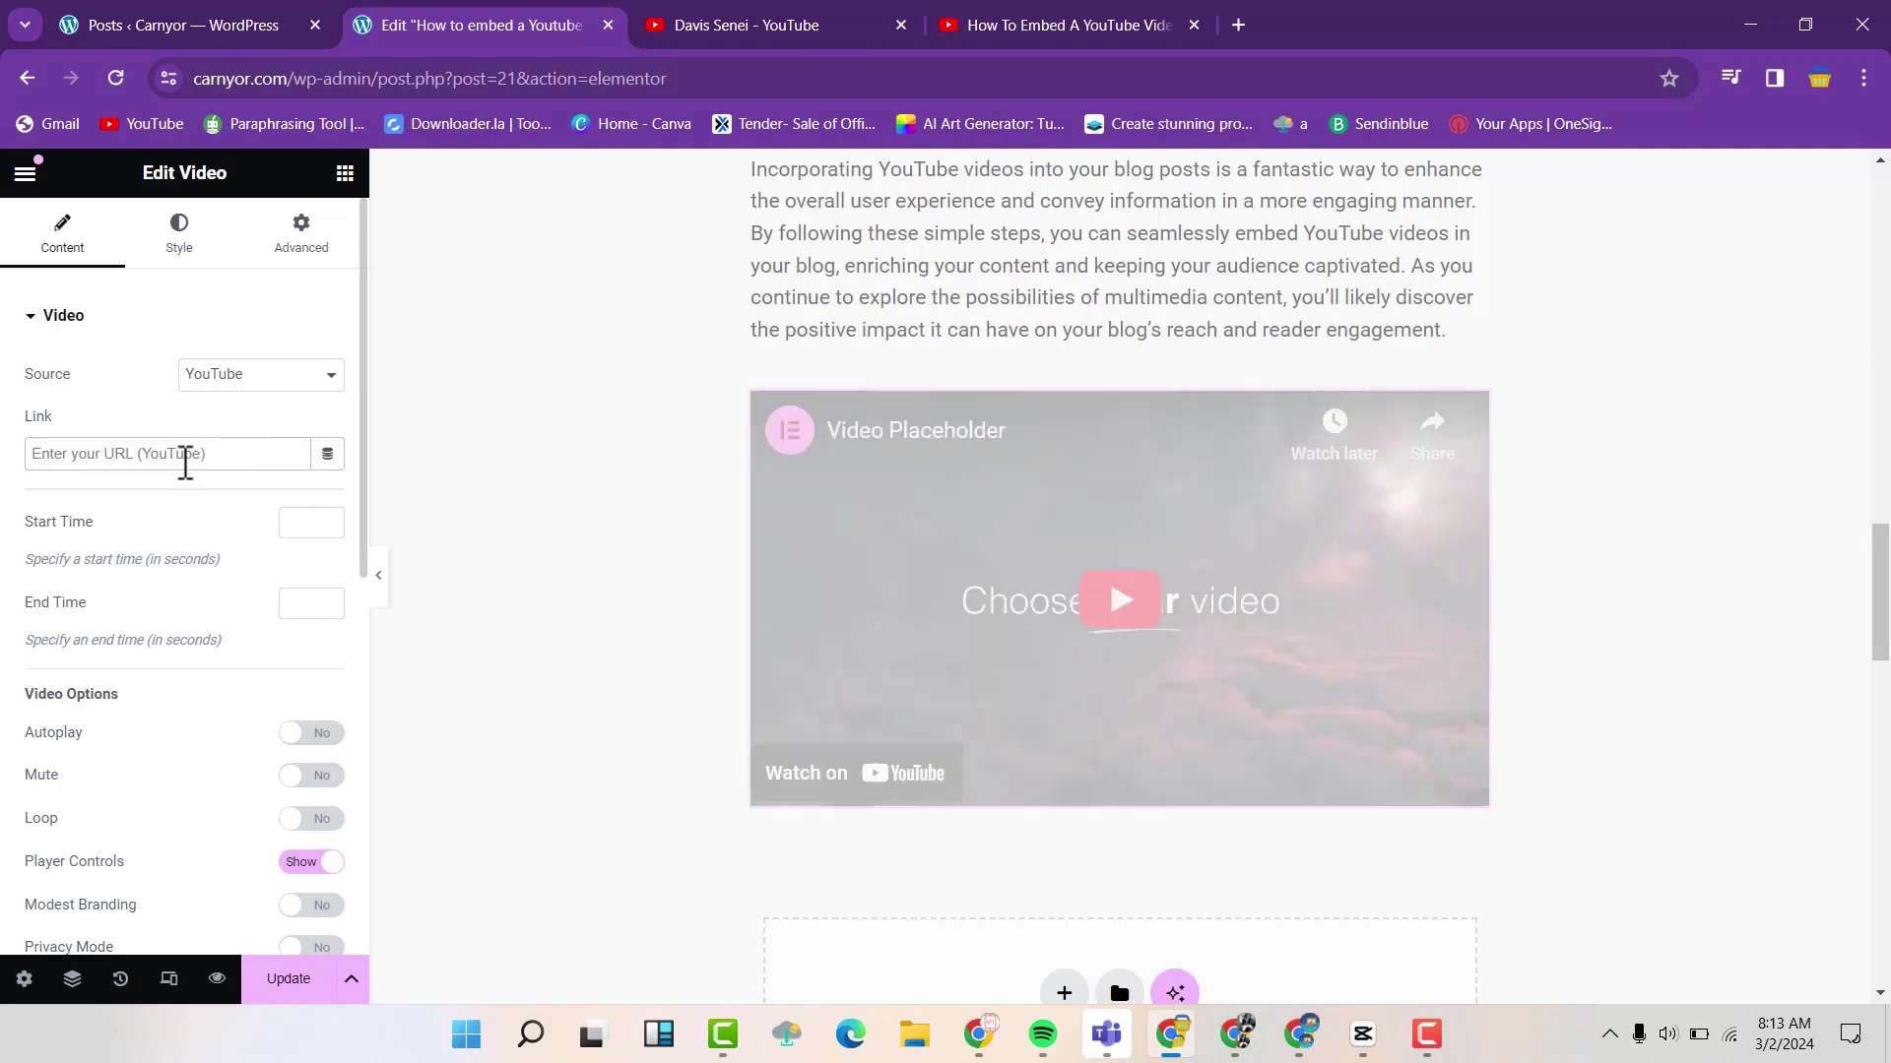
{"action": "key", "text": "ctrl+v"}
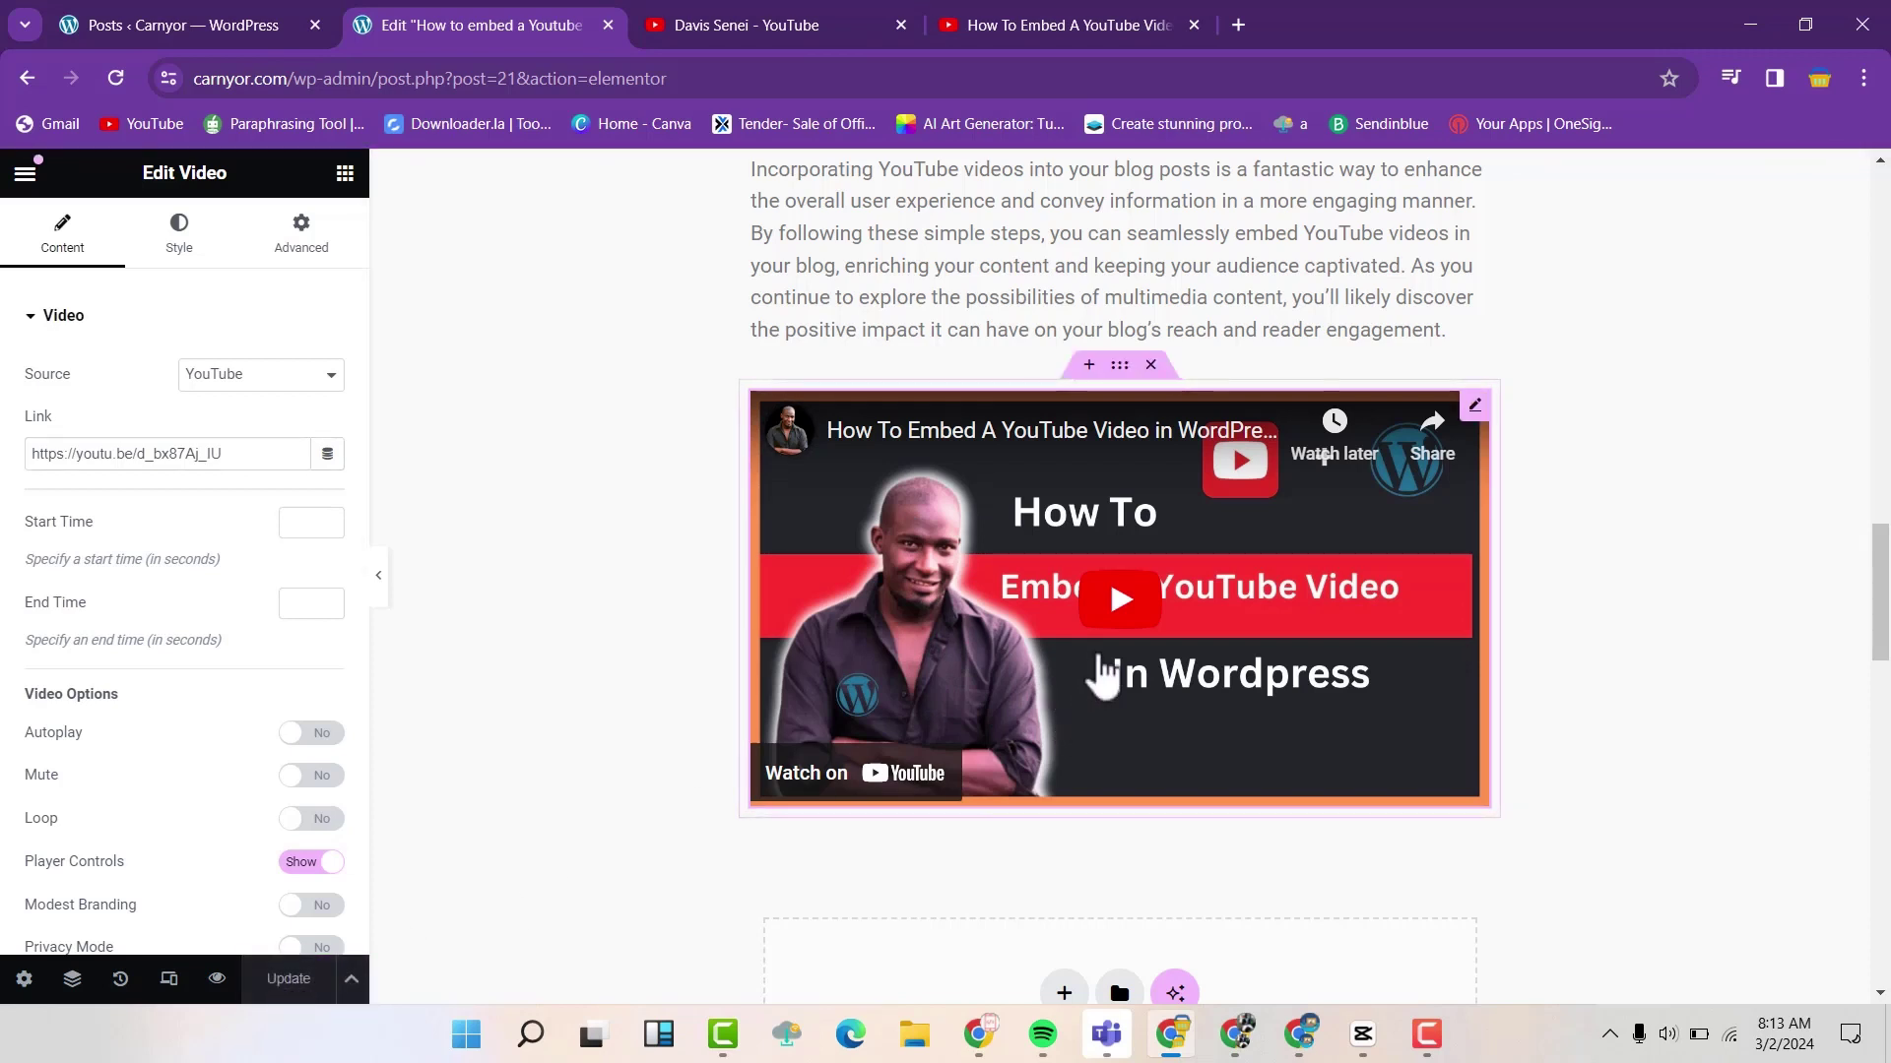
- Play the embedded video to check it, then move it directly under the post title
{"action": "left_click", "coordinate": [1107, 588]}
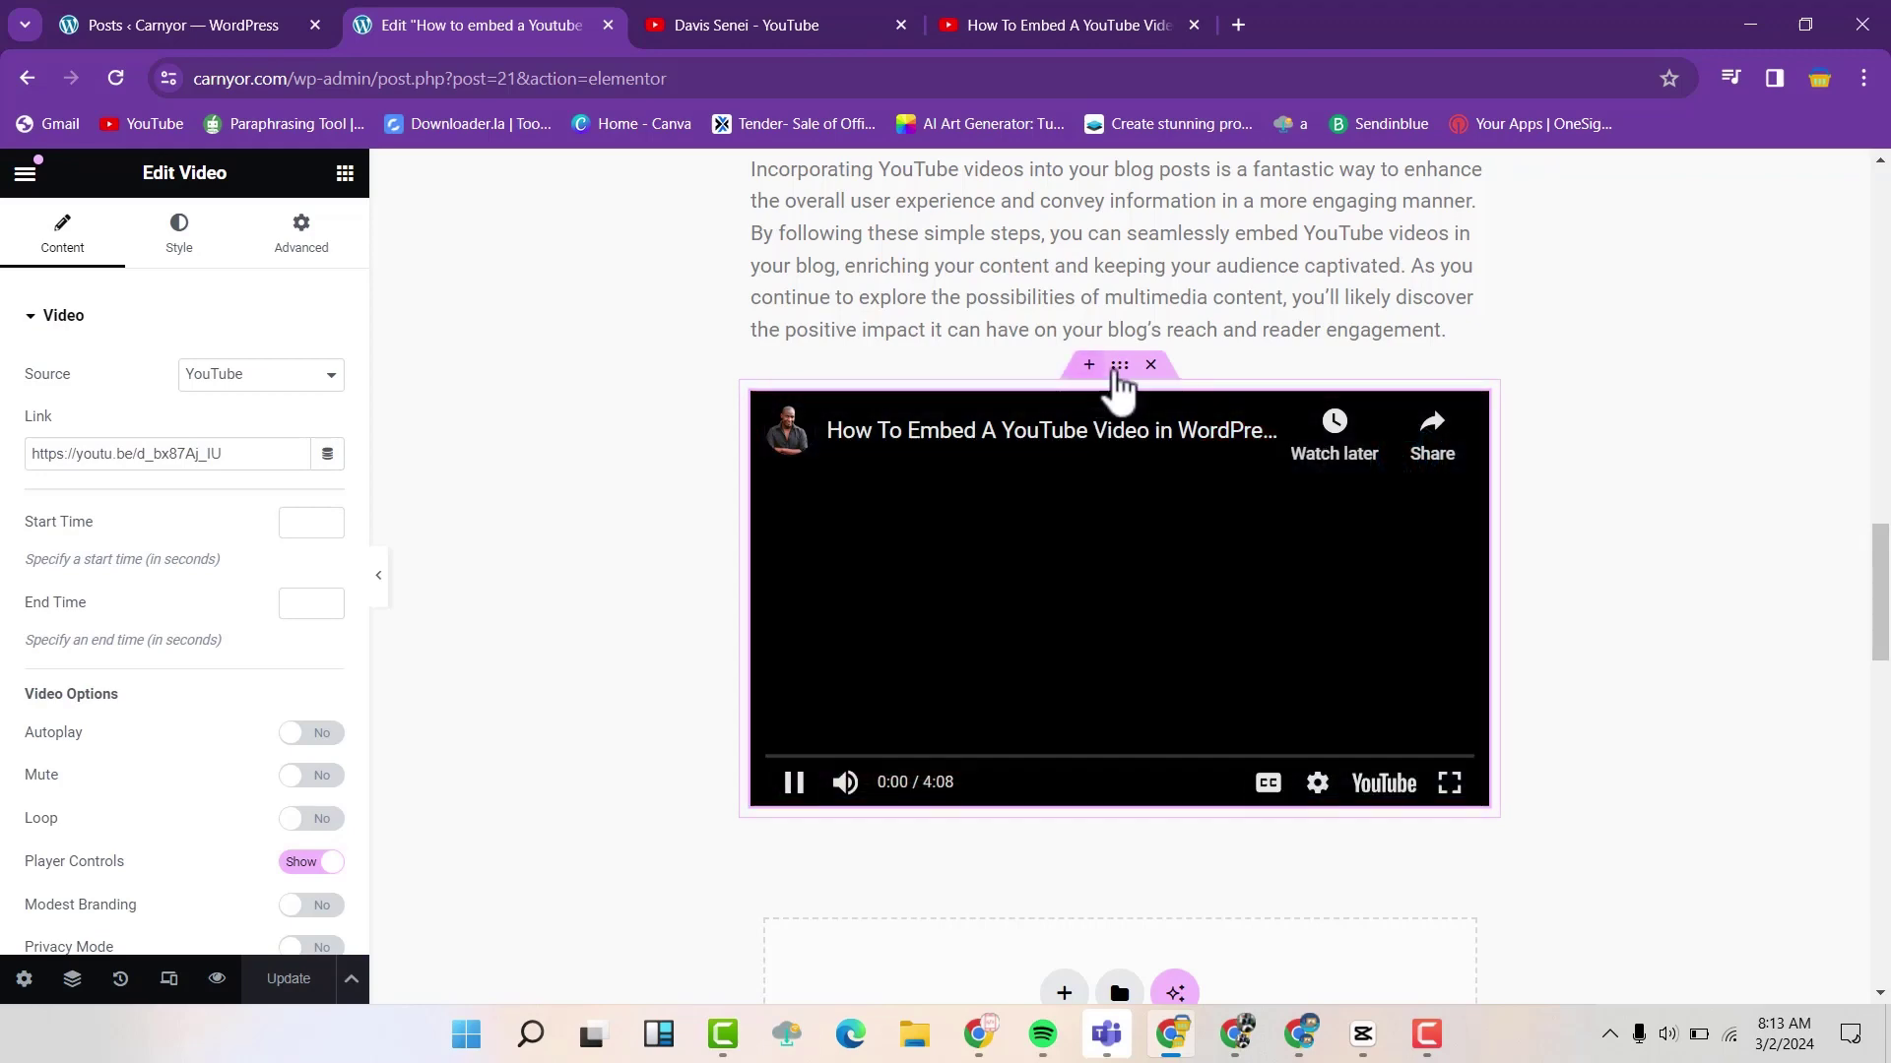
{"action": "left_click_drag", "start_coordinate": [1122, 368], "coordinate": [1014, 577]}
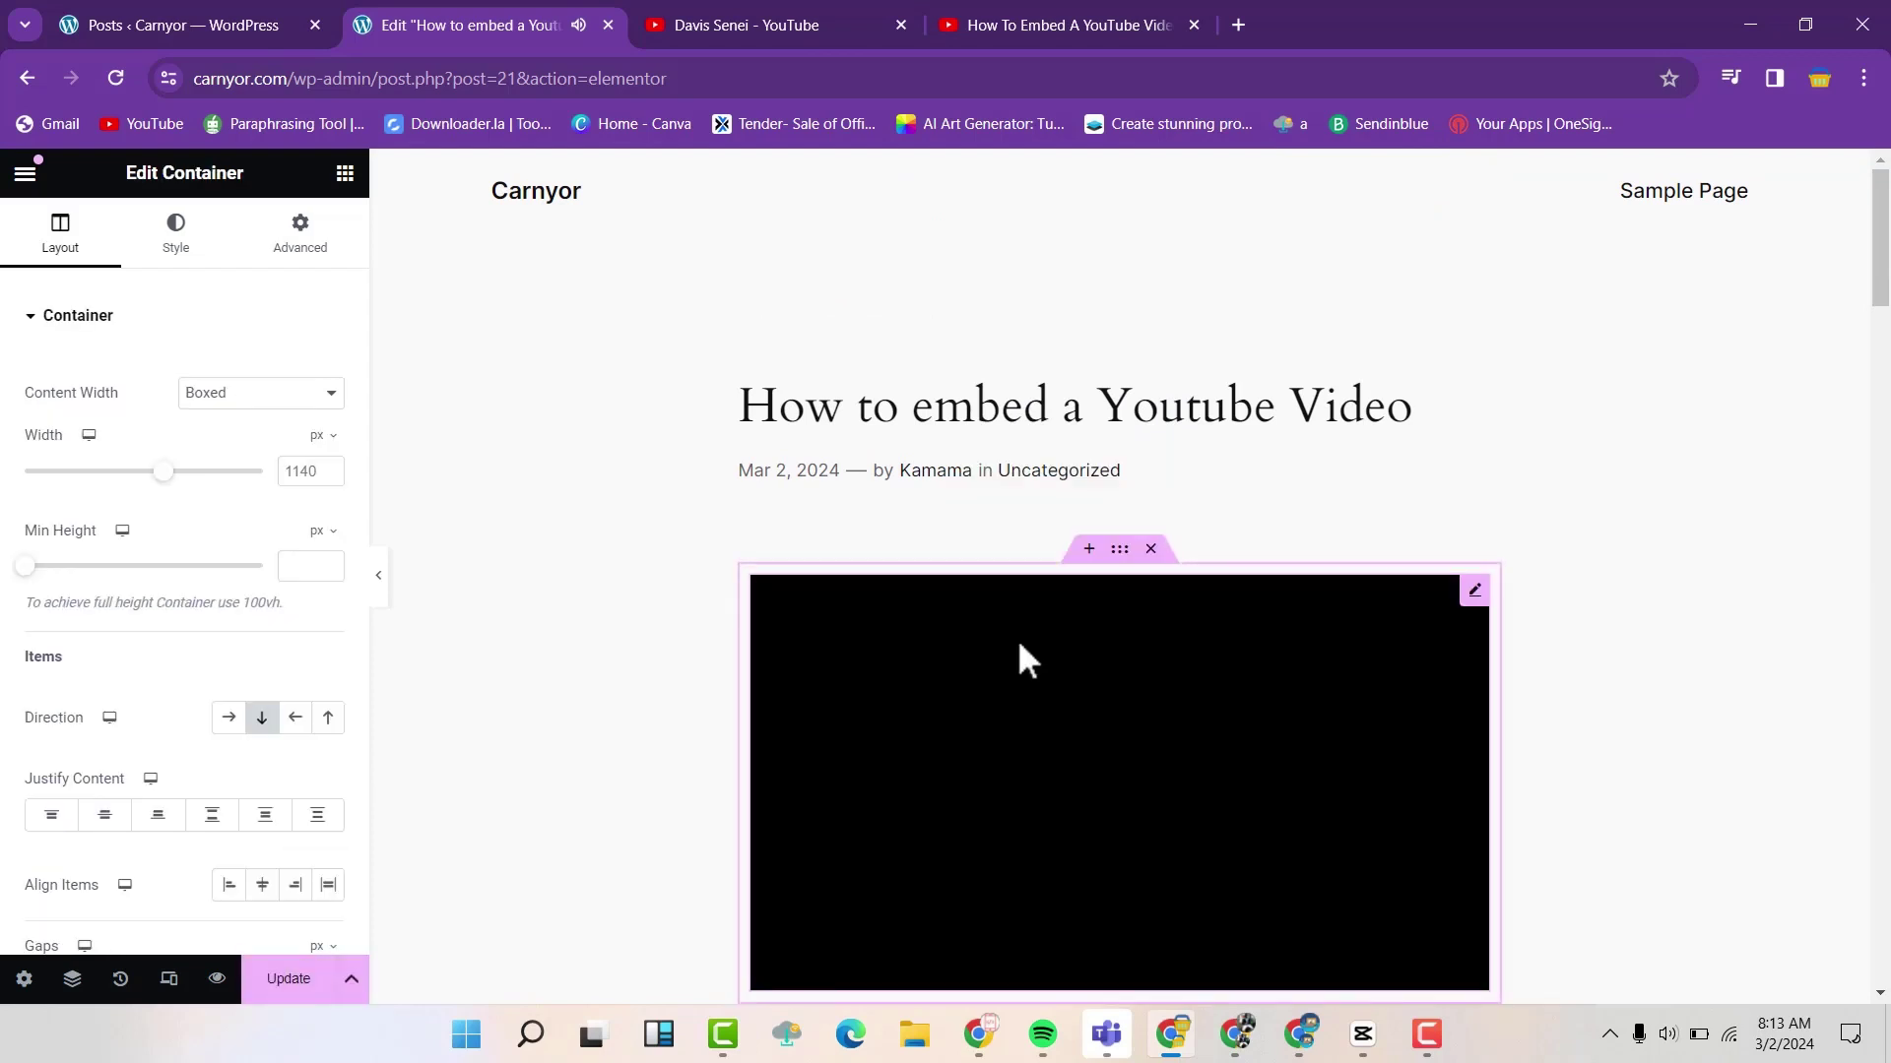
{"action": "scroll", "coordinate": [1144, 642], "scroll_direction": "down", "scroll_amount": 3}
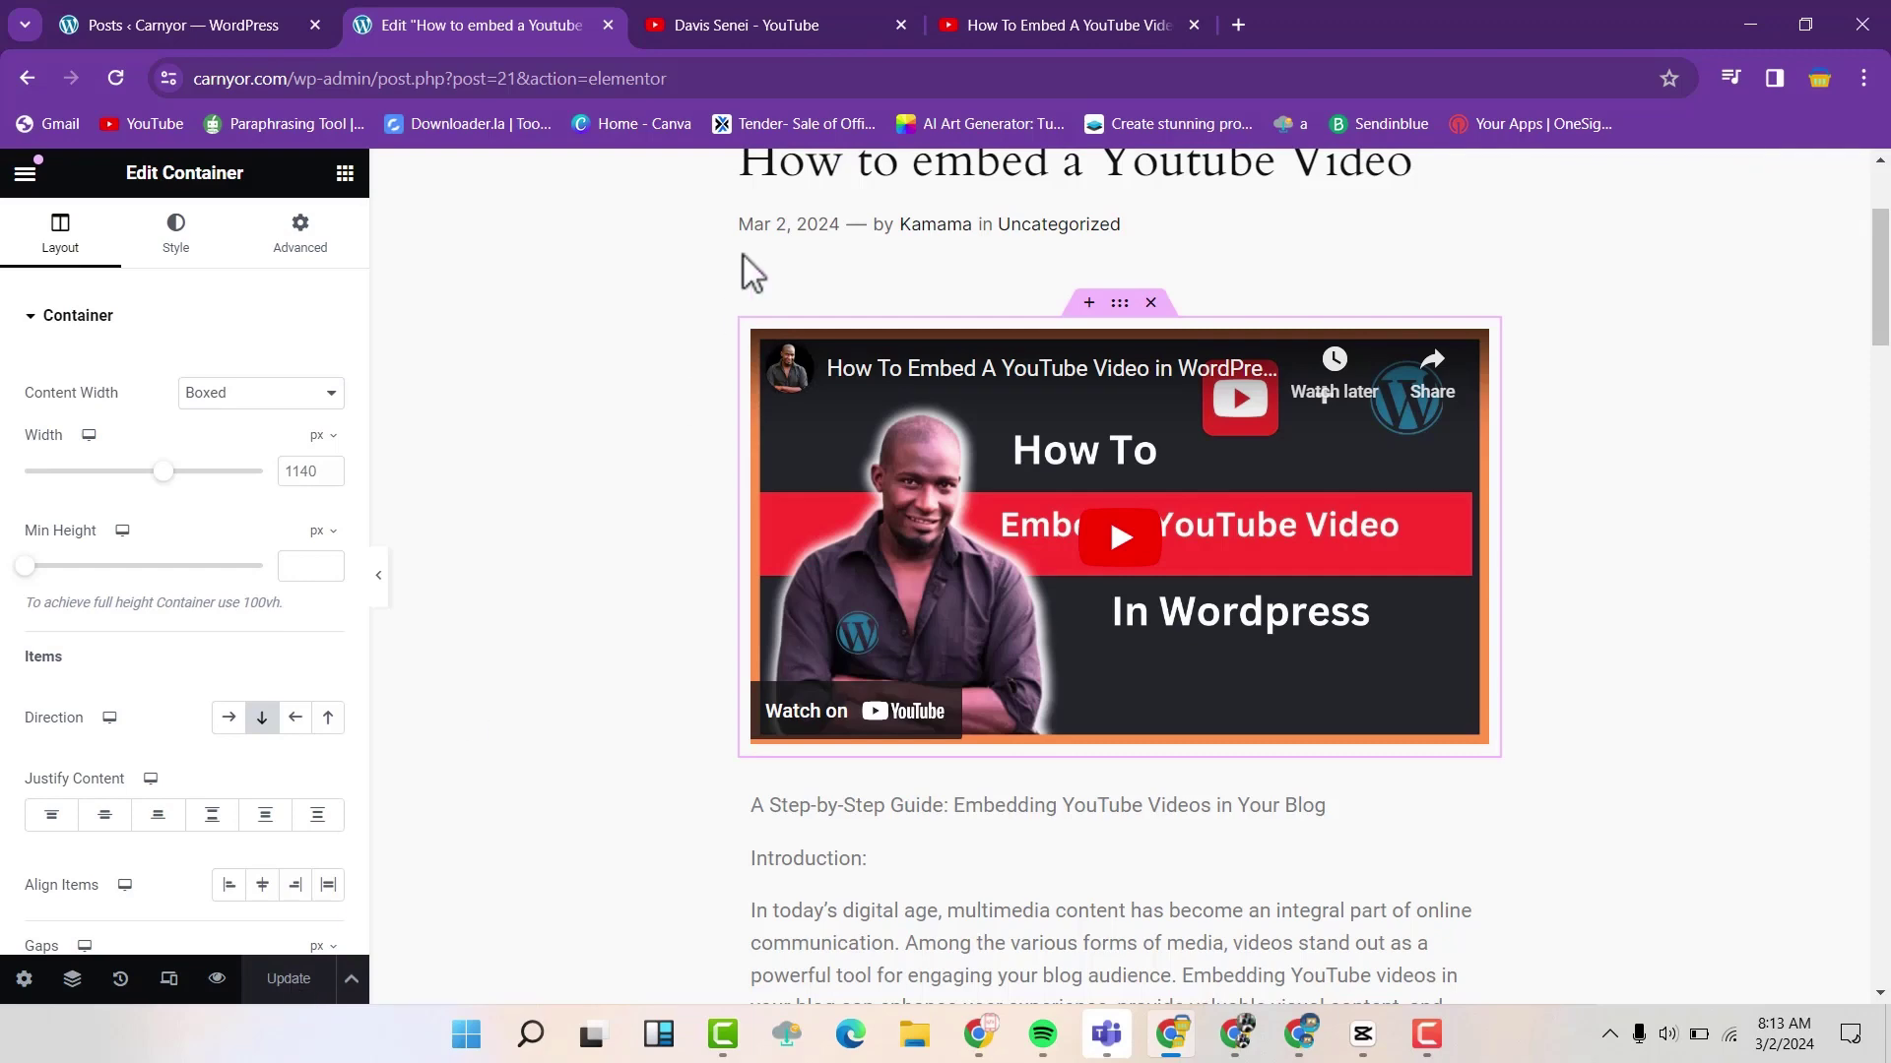
- Copy the video's short youtu.be share link from YouTube's Share dialog
{"action": "left_click", "coordinate": [1031, 15]}
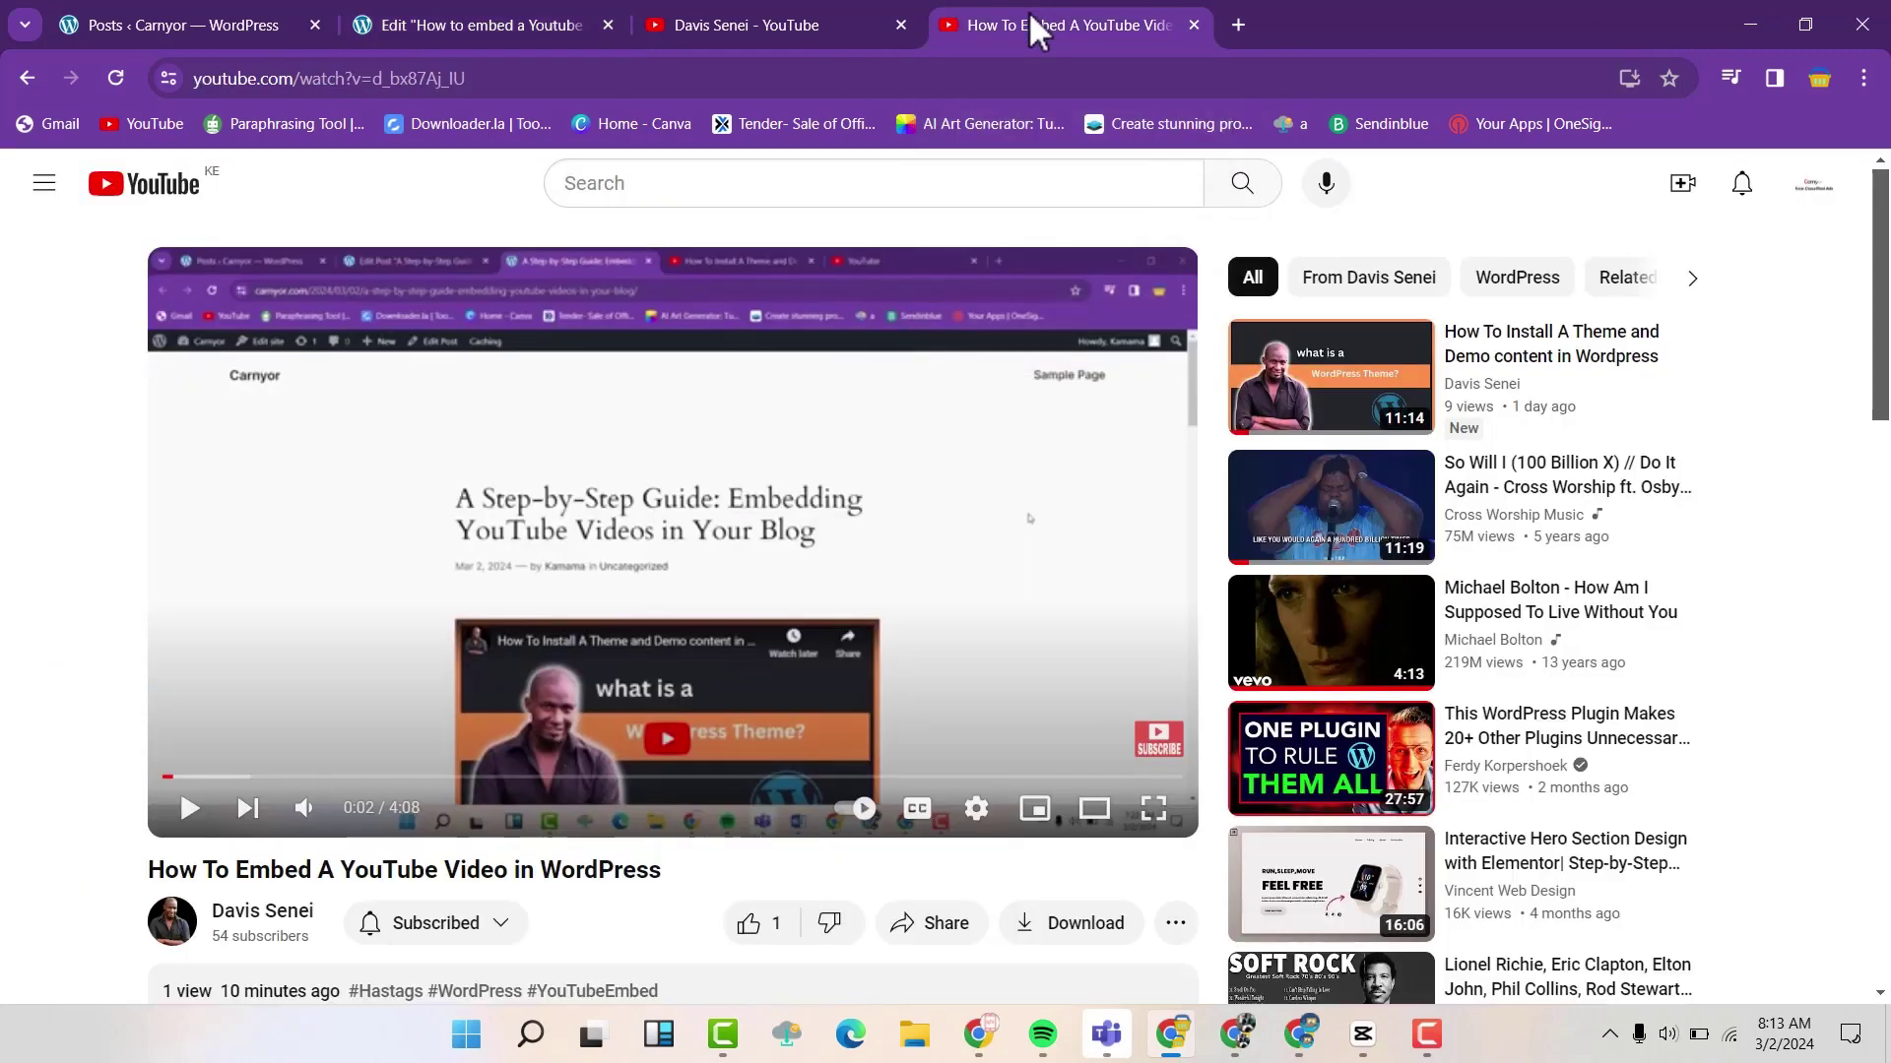
{"action": "right_click", "coordinate": [622, 552]}
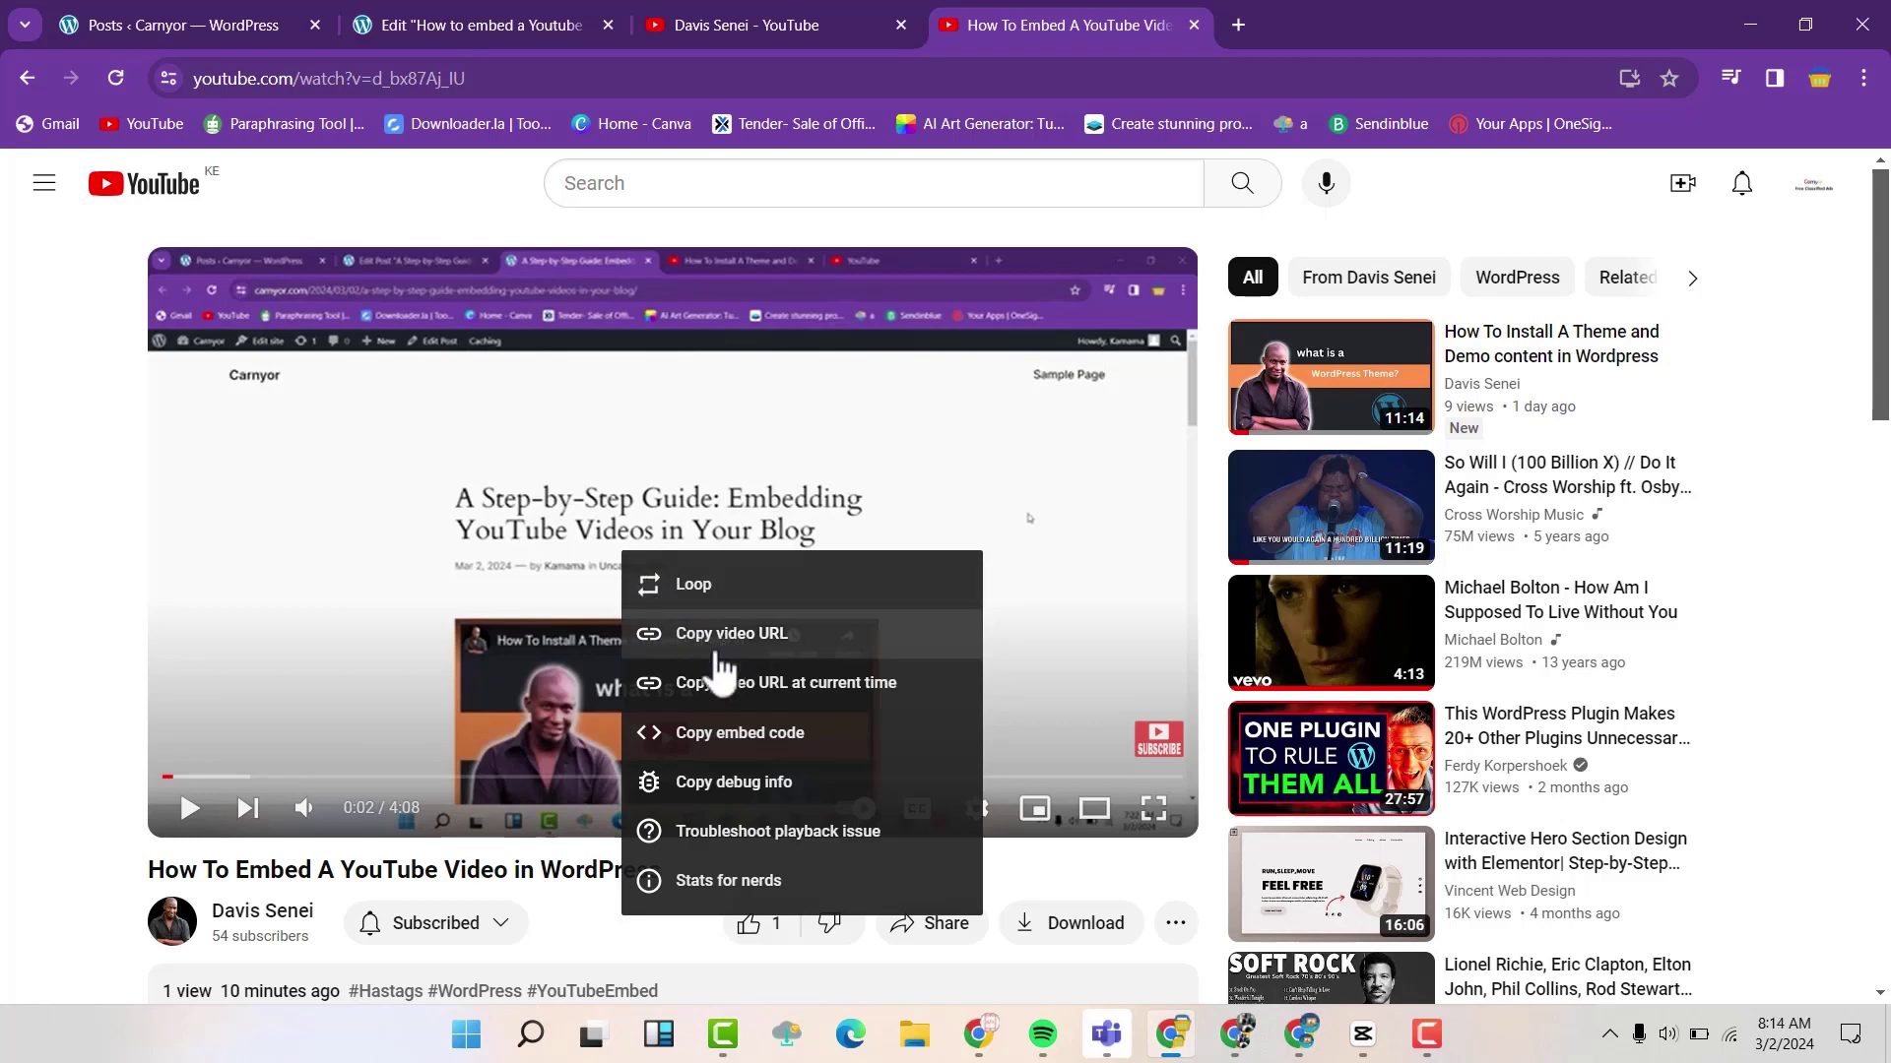
{"action": "left_click", "coordinate": [930, 925]}
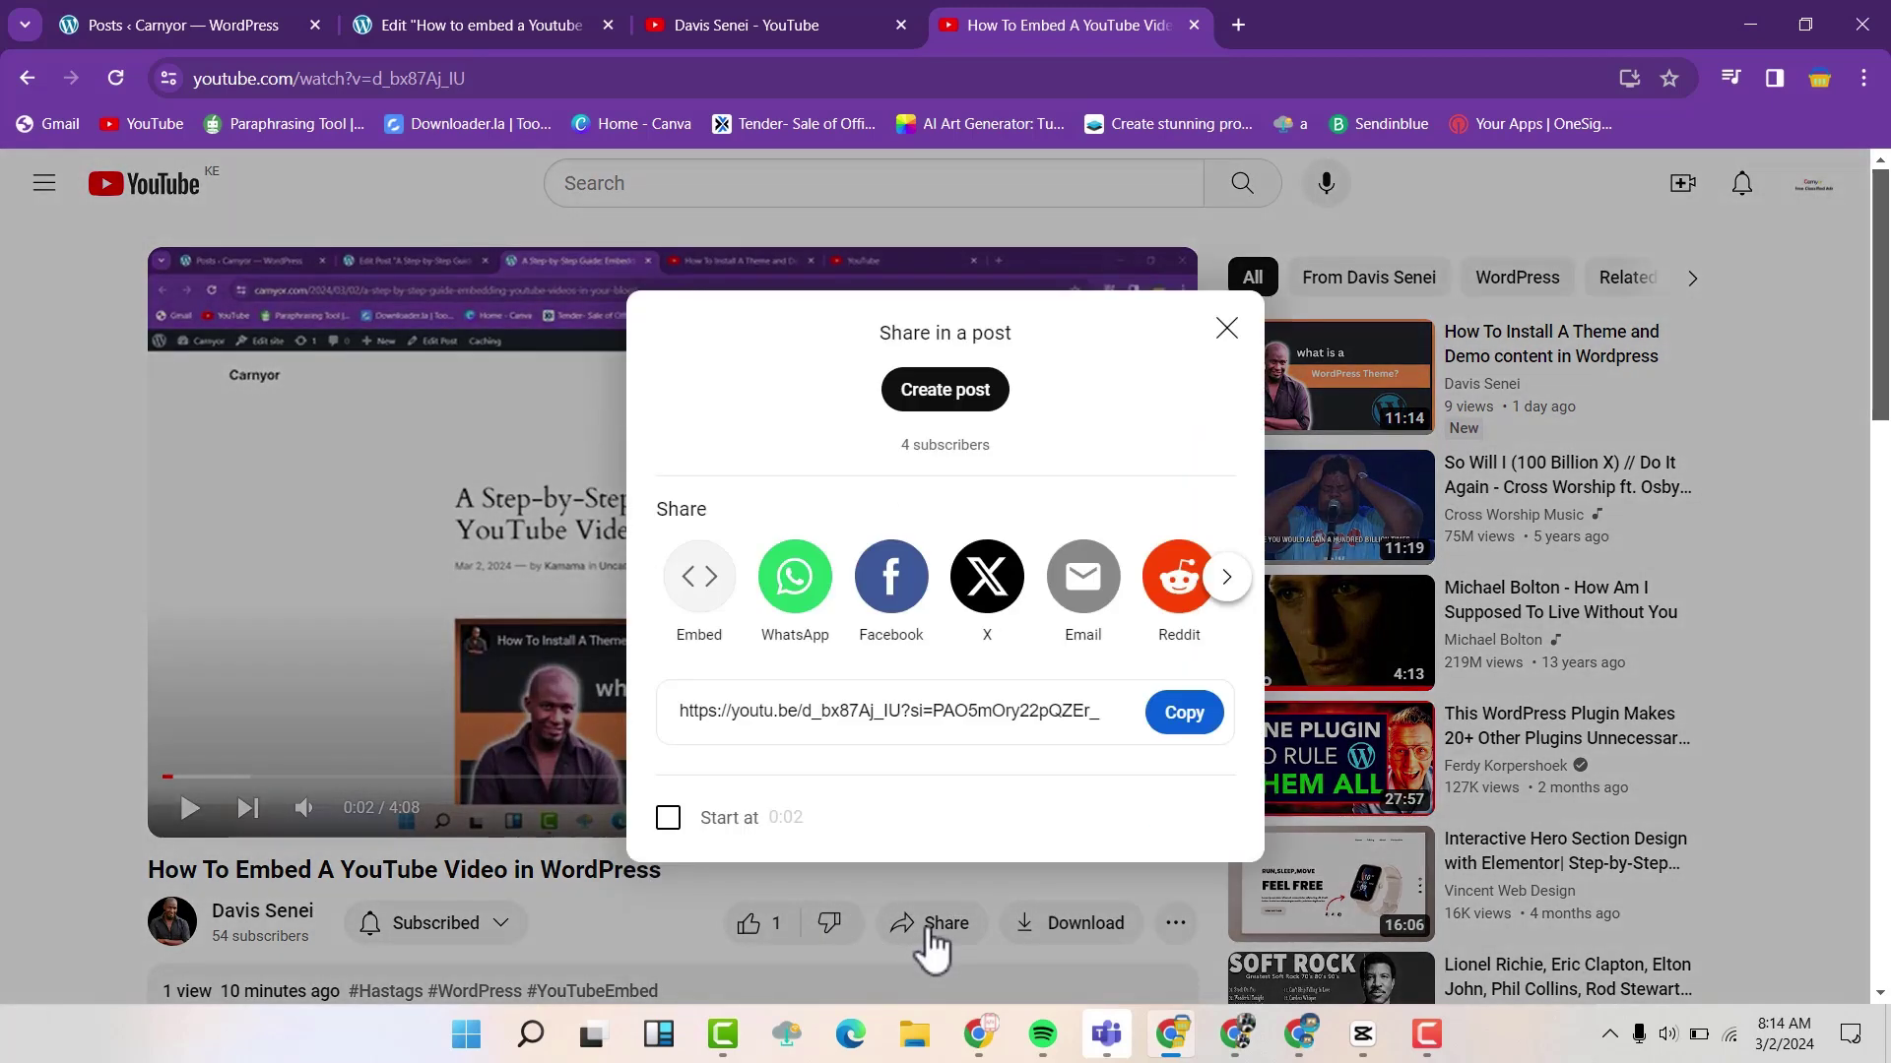
{"action": "left_click", "coordinate": [1184, 712]}
{"action": "key", "text": "ctrl+2"}
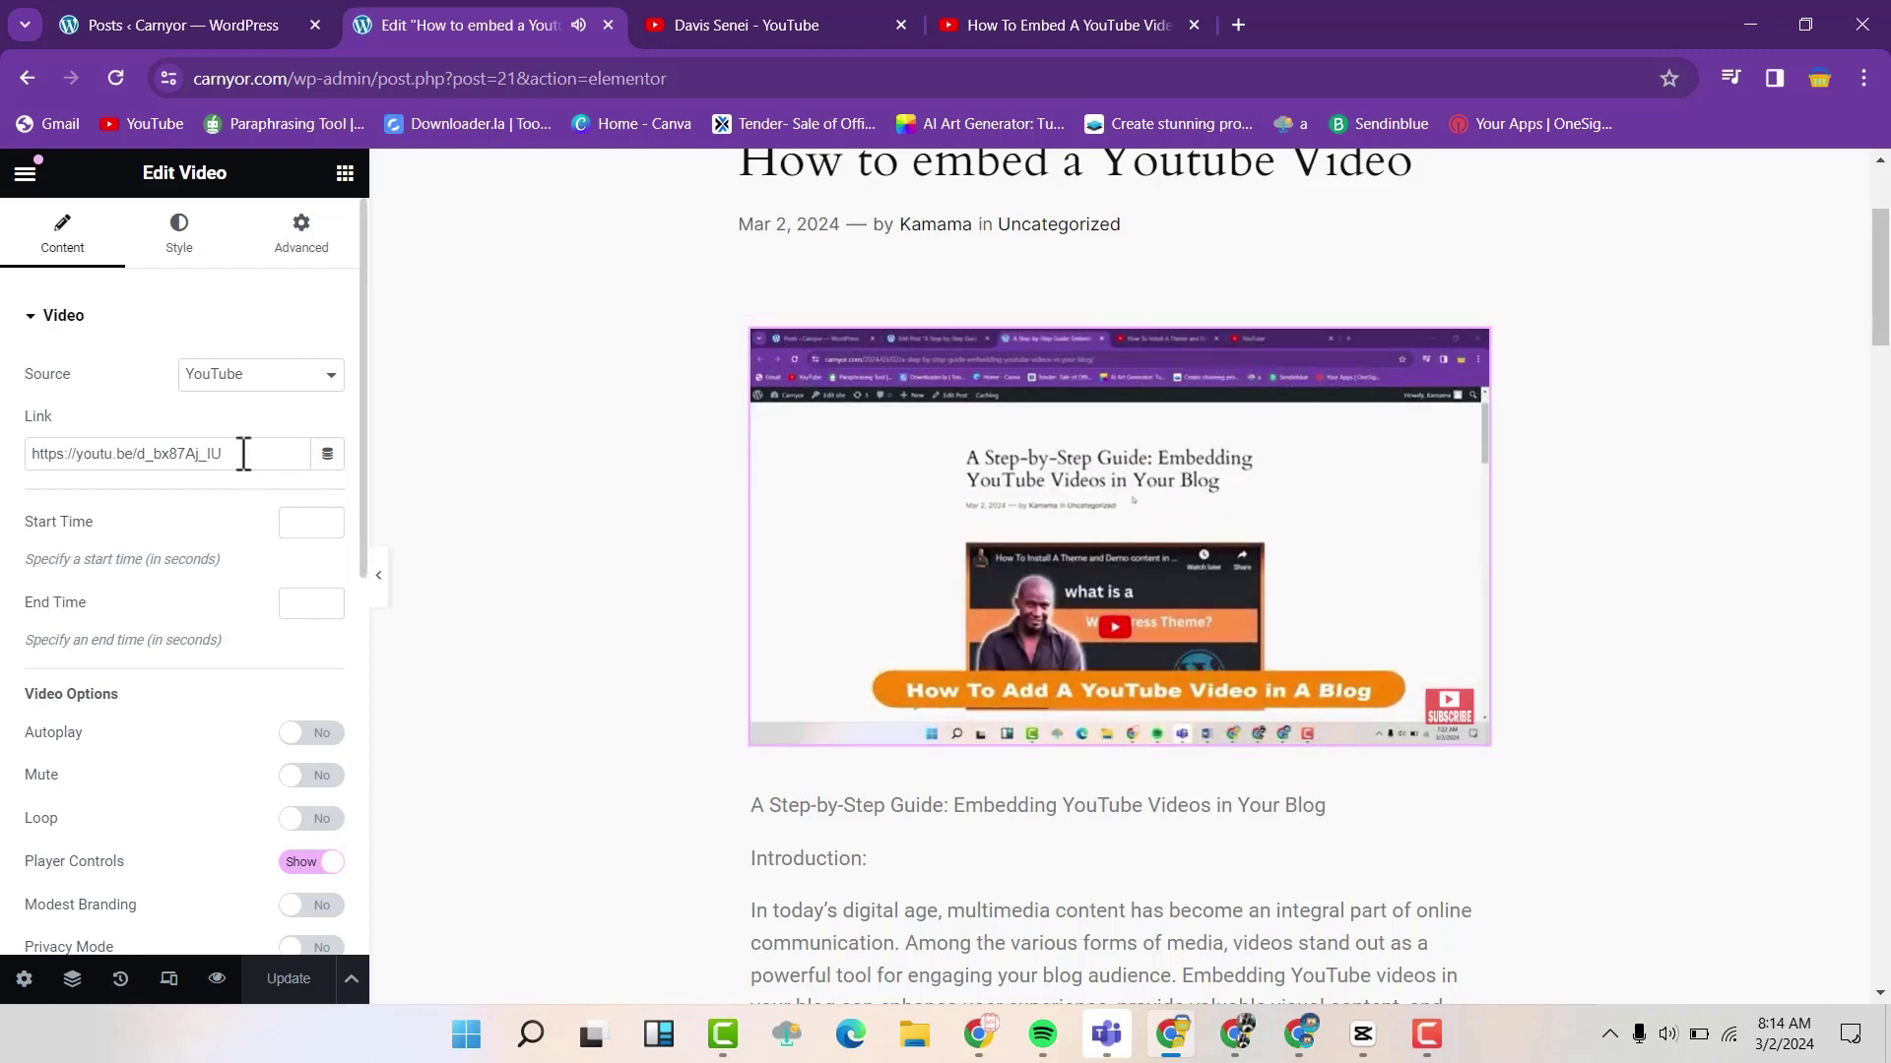
- Swap the Video widget's link for the pasted youtu.be share link
{"action": "left_click_drag", "start_coordinate": [243, 455], "coordinate": [26, 410]}
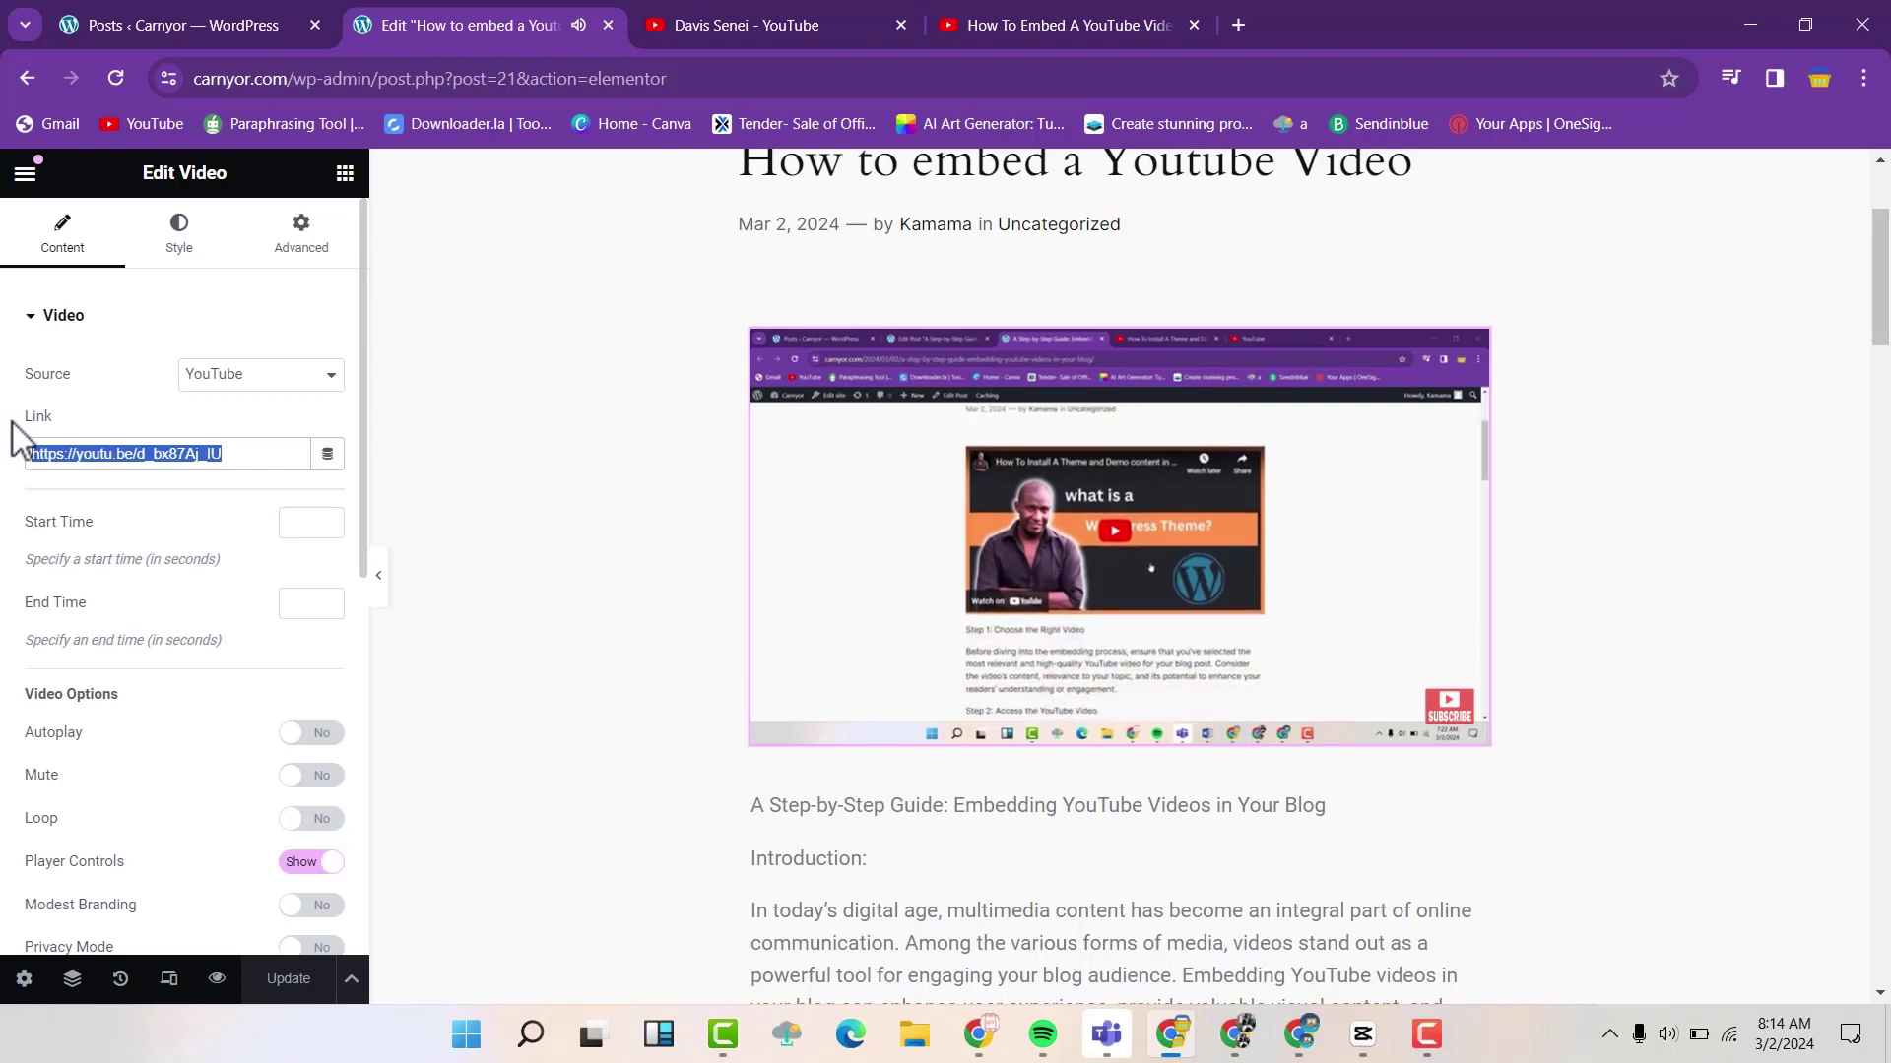
{"action": "key", "text": "BackSpace"}
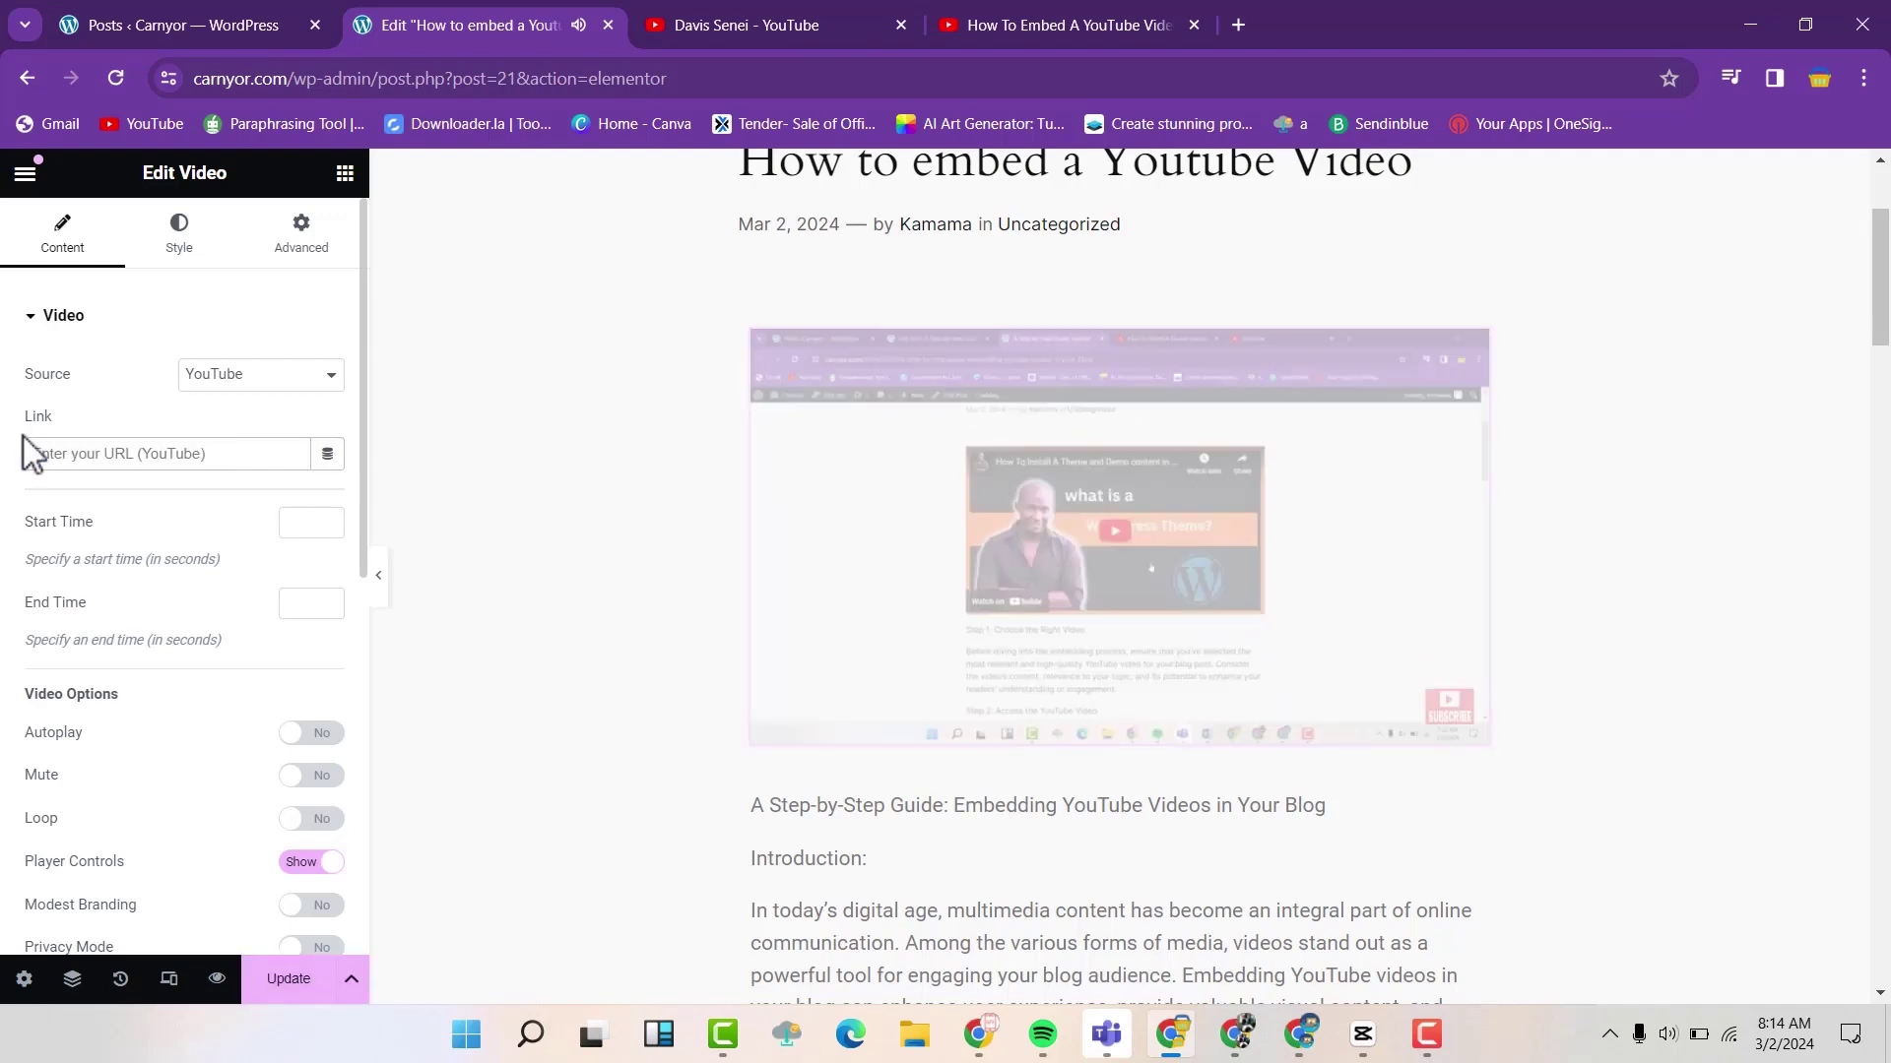
{"action": "key", "text": "ctrl+v"}
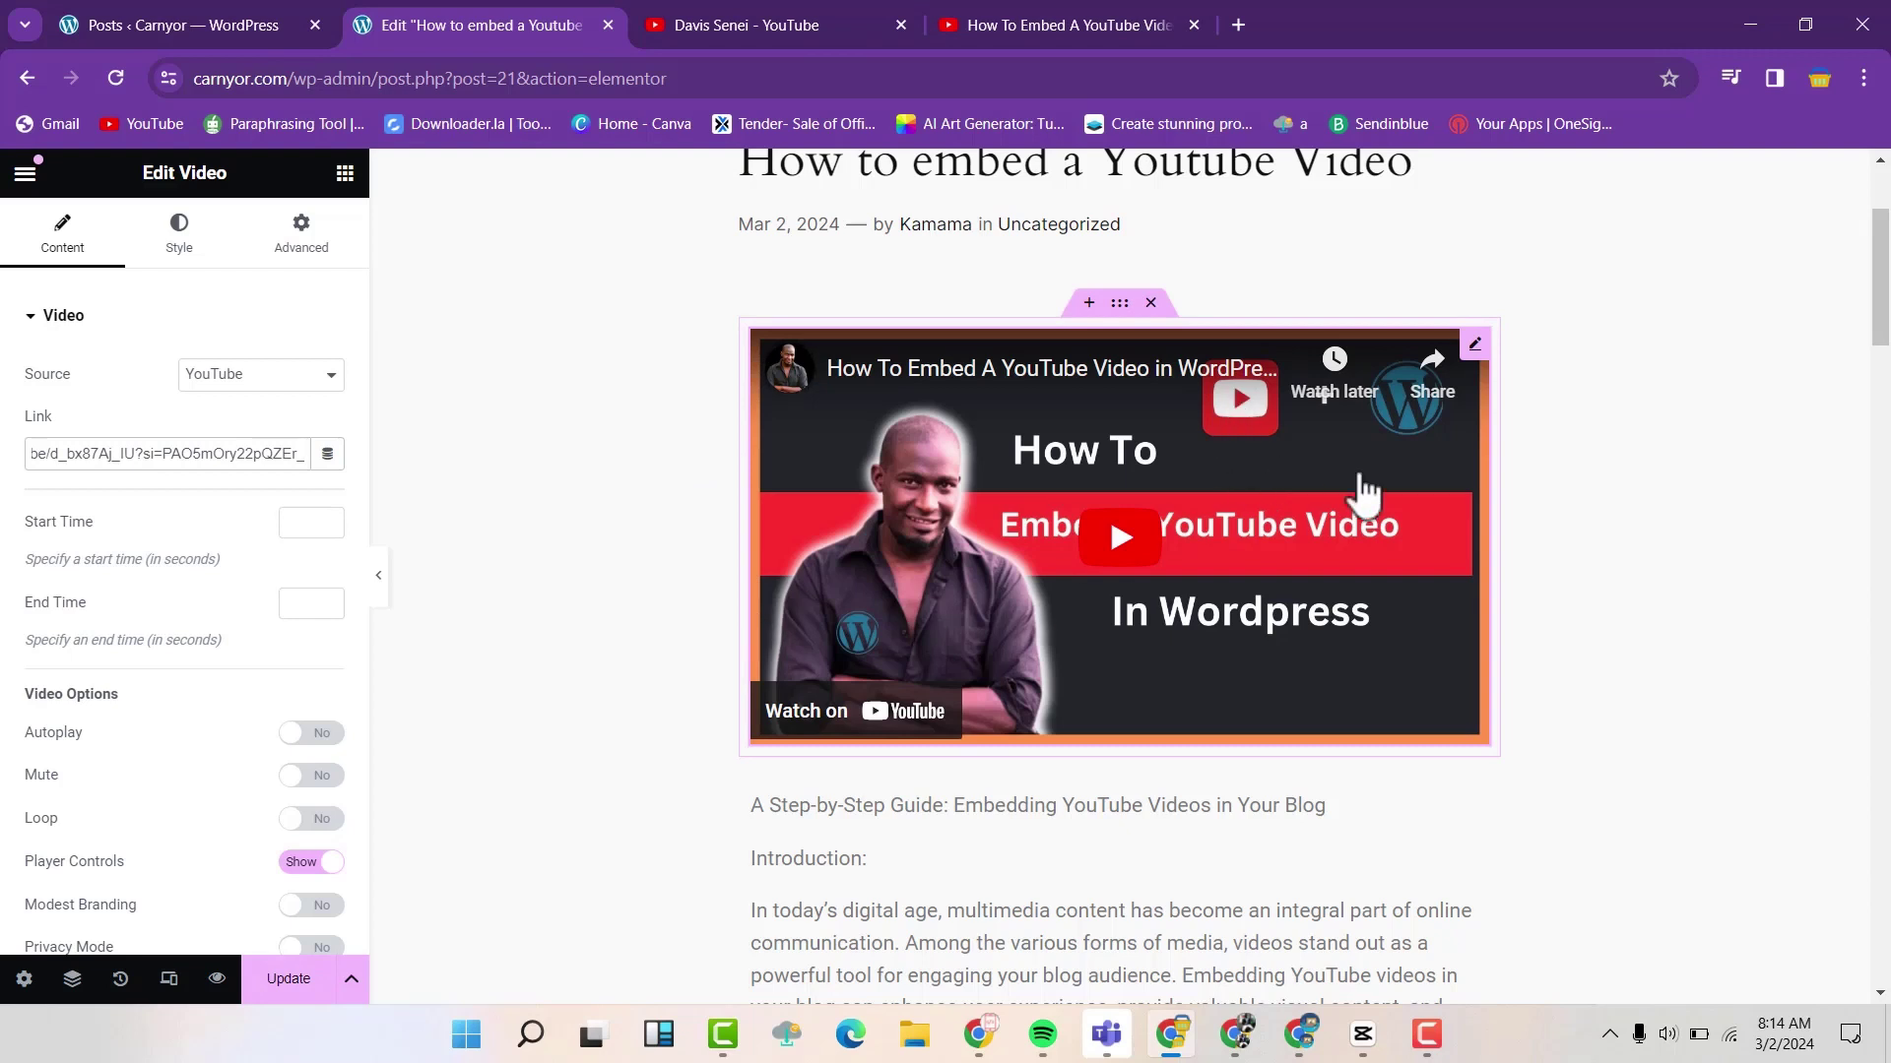
- Delete the Video widget from the post
{"action": "left_click", "coordinate": [1152, 304]}
{"action": "scroll", "coordinate": [1223, 539], "scroll_direction": "down", "scroll_amount": 15}
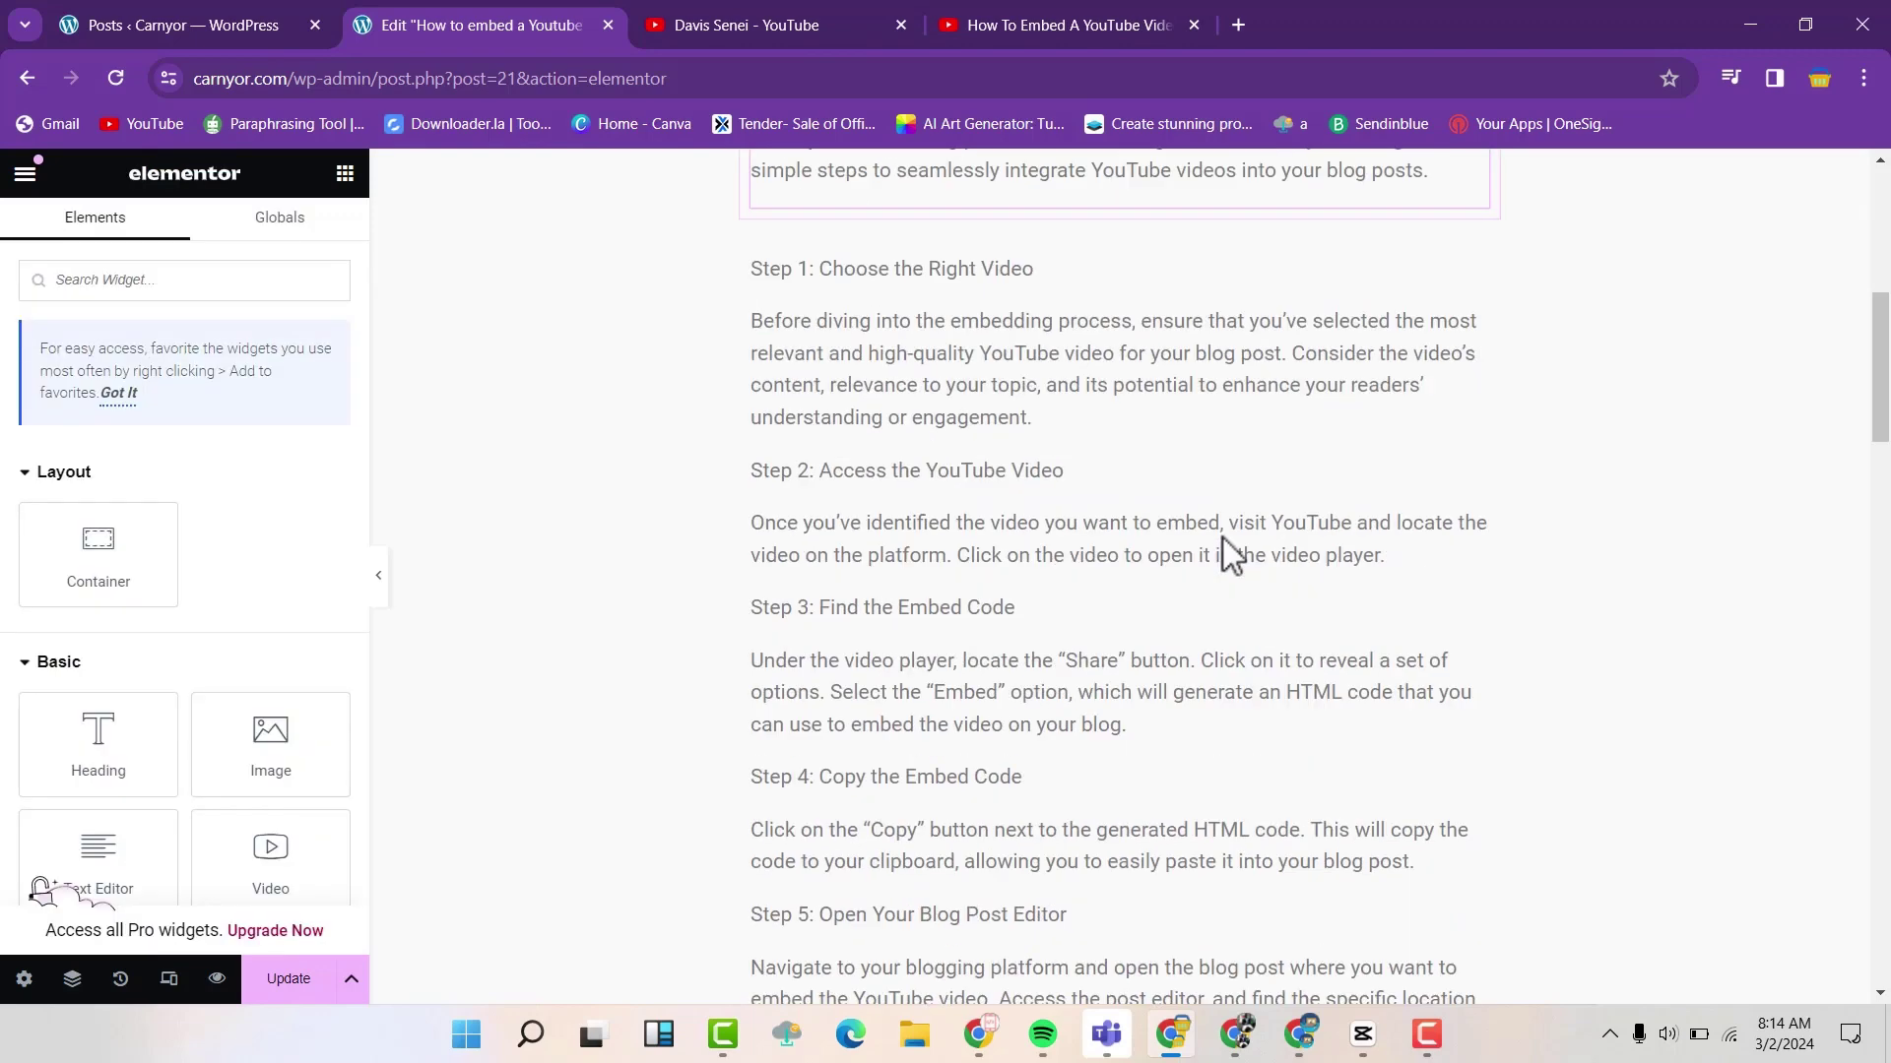
{"action": "scroll", "coordinate": [1185, 616], "scroll_direction": "down", "scroll_amount": 6}
{"action": "scroll", "coordinate": [1056, 433], "scroll_direction": "up", "scroll_amount": 1}
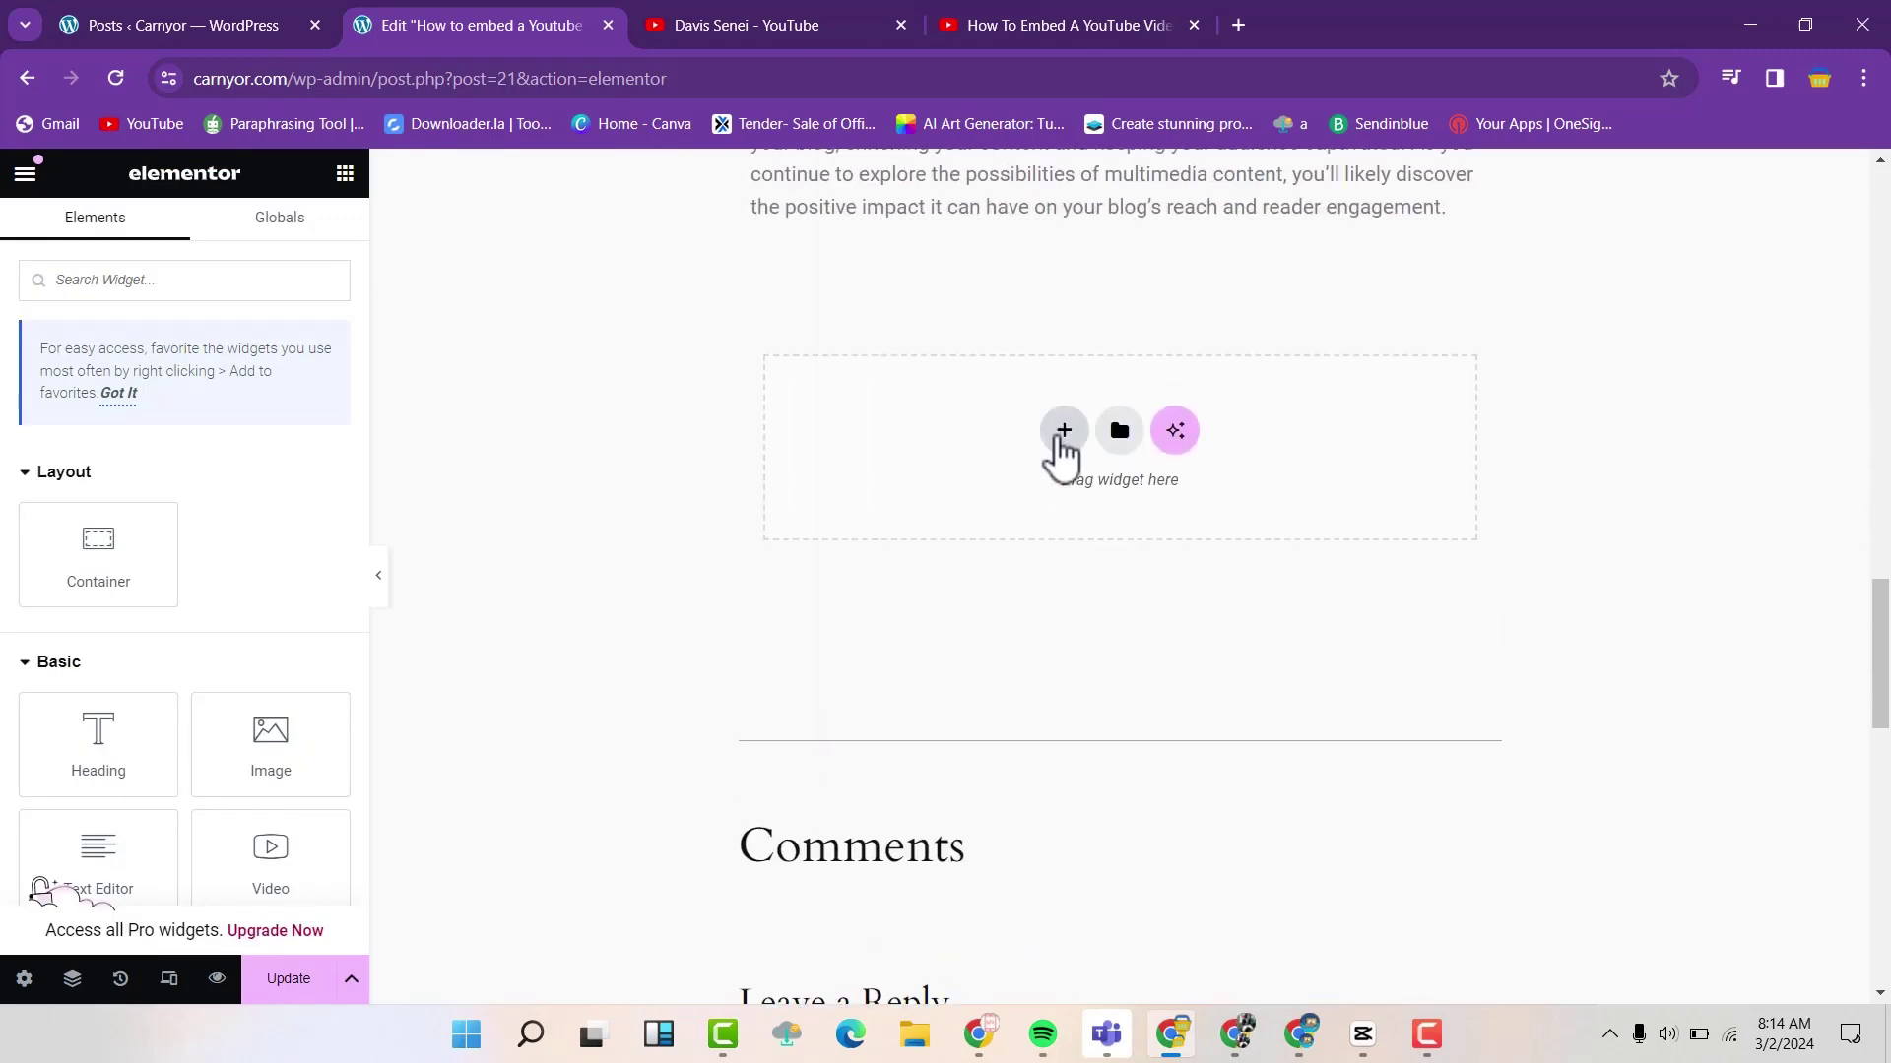
- Add a single-column container at the end and drop an HTML widget into it
{"action": "left_click", "coordinate": [1063, 434]}
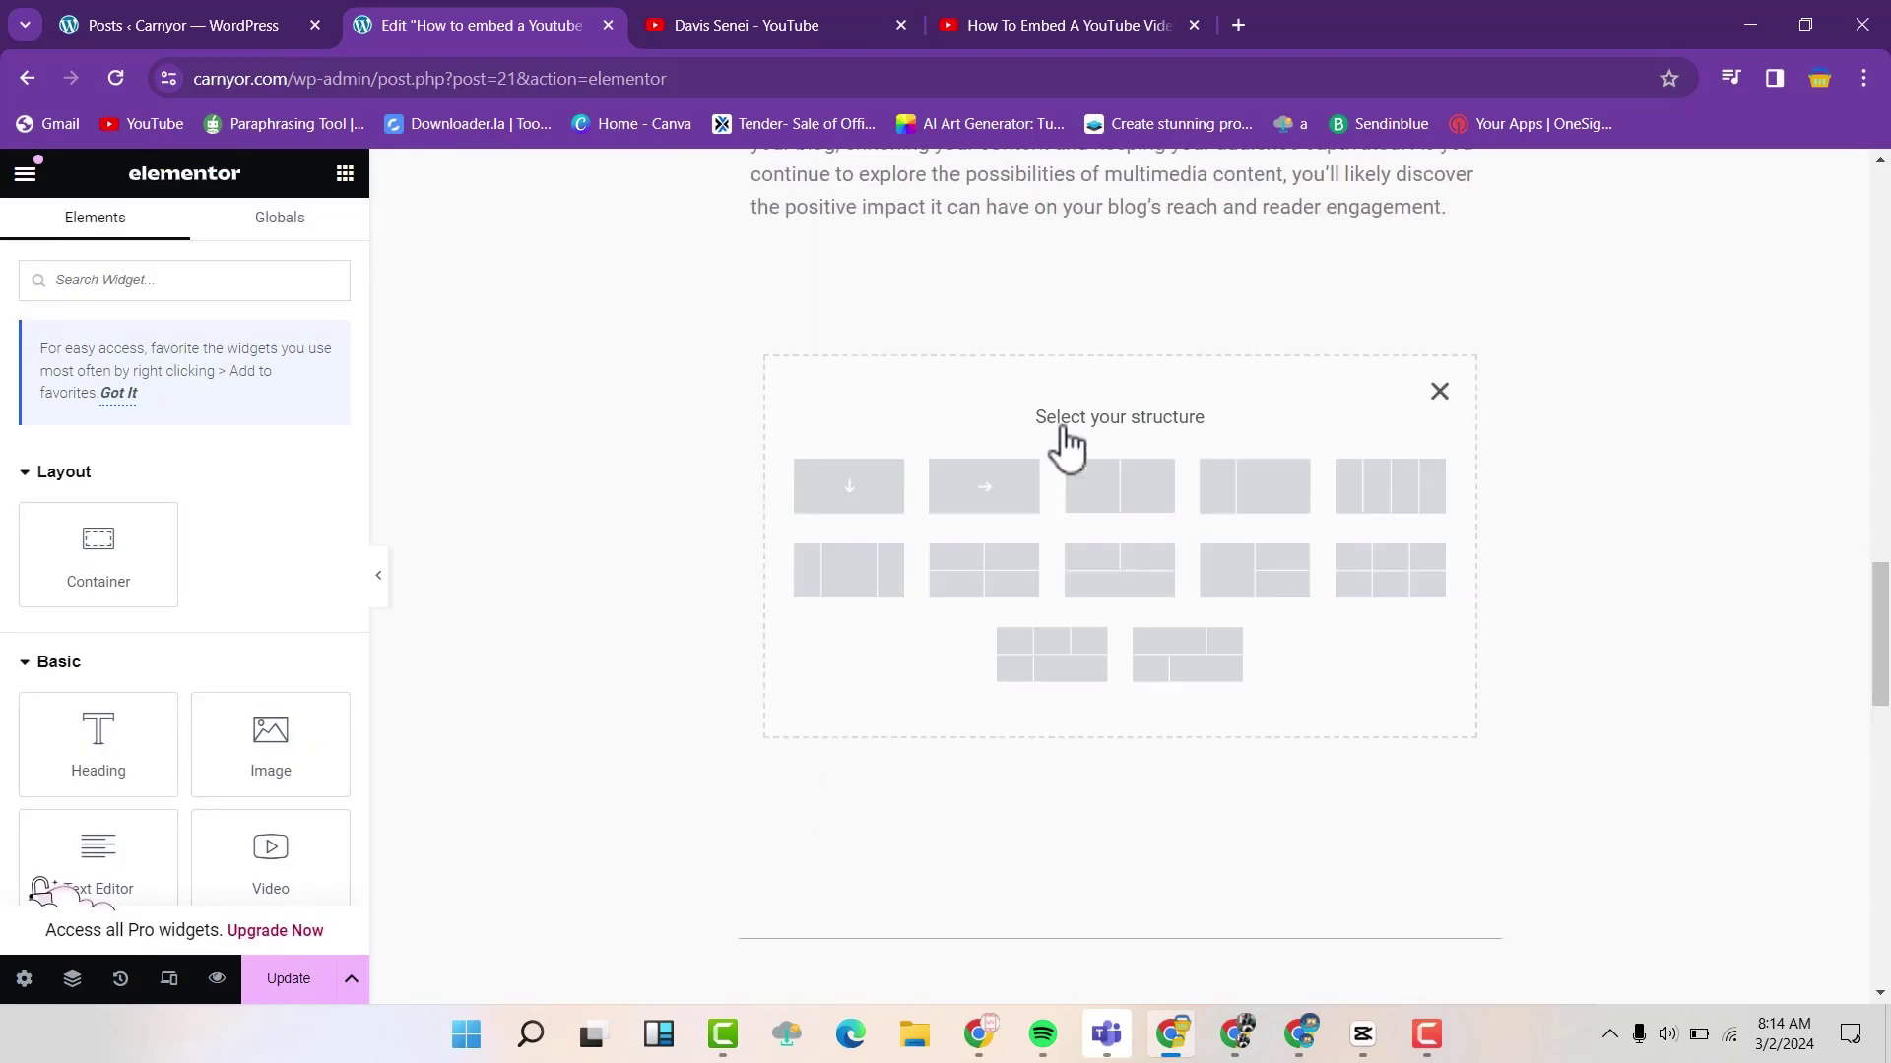
{"action": "left_click", "coordinate": [858, 488]}
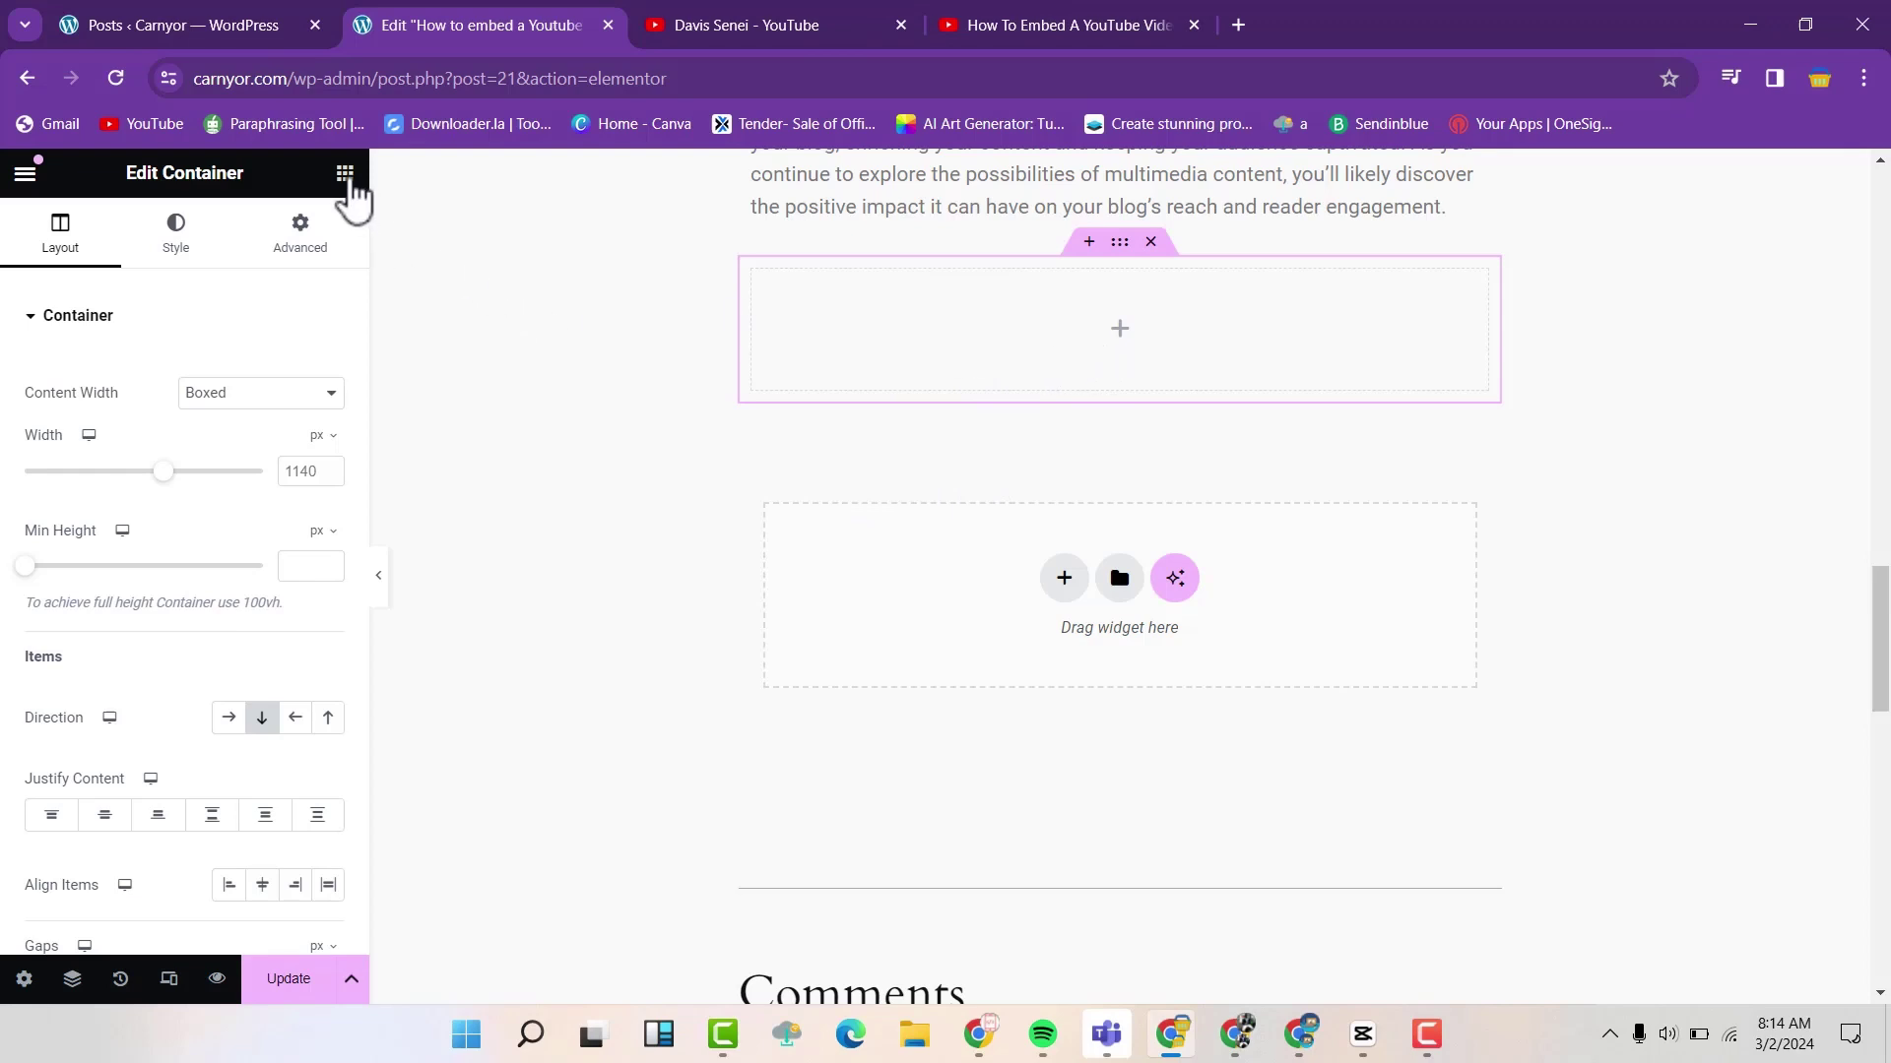
{"action": "left_click", "coordinate": [345, 174]}
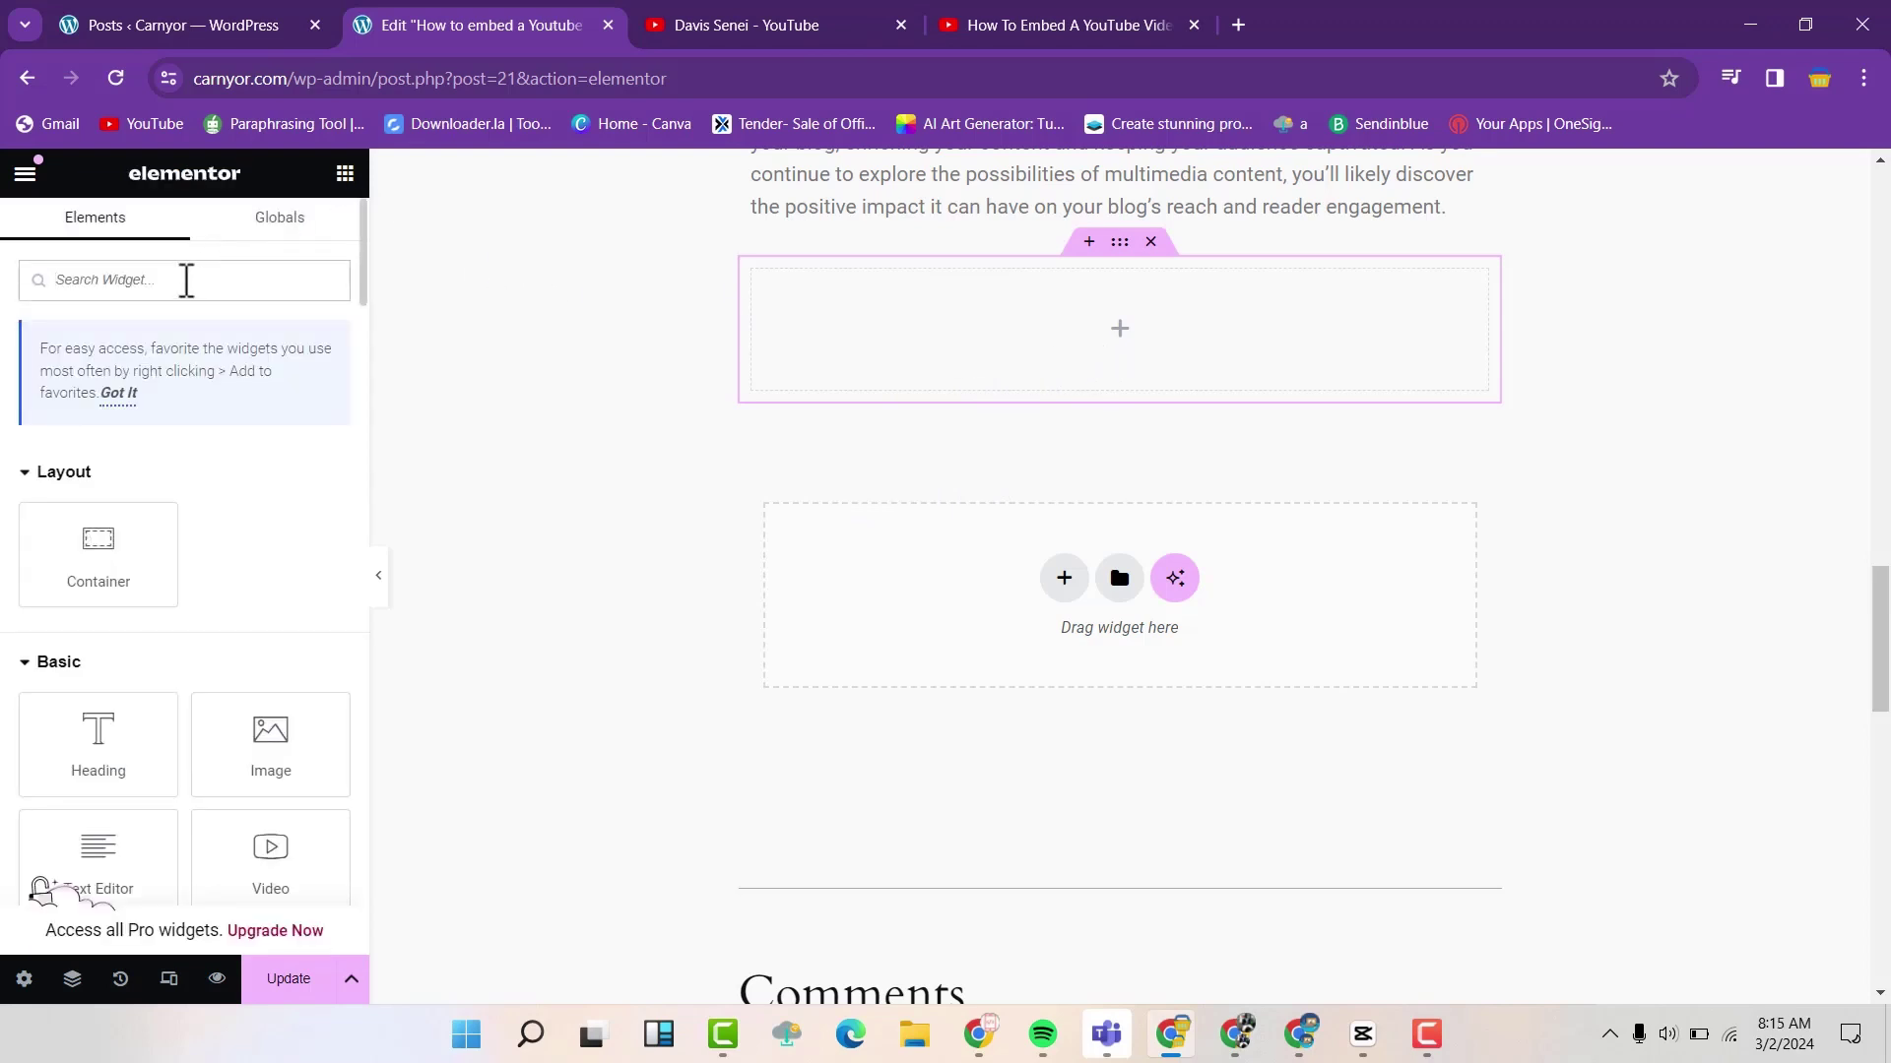
{"action": "type", "text": "htm"}
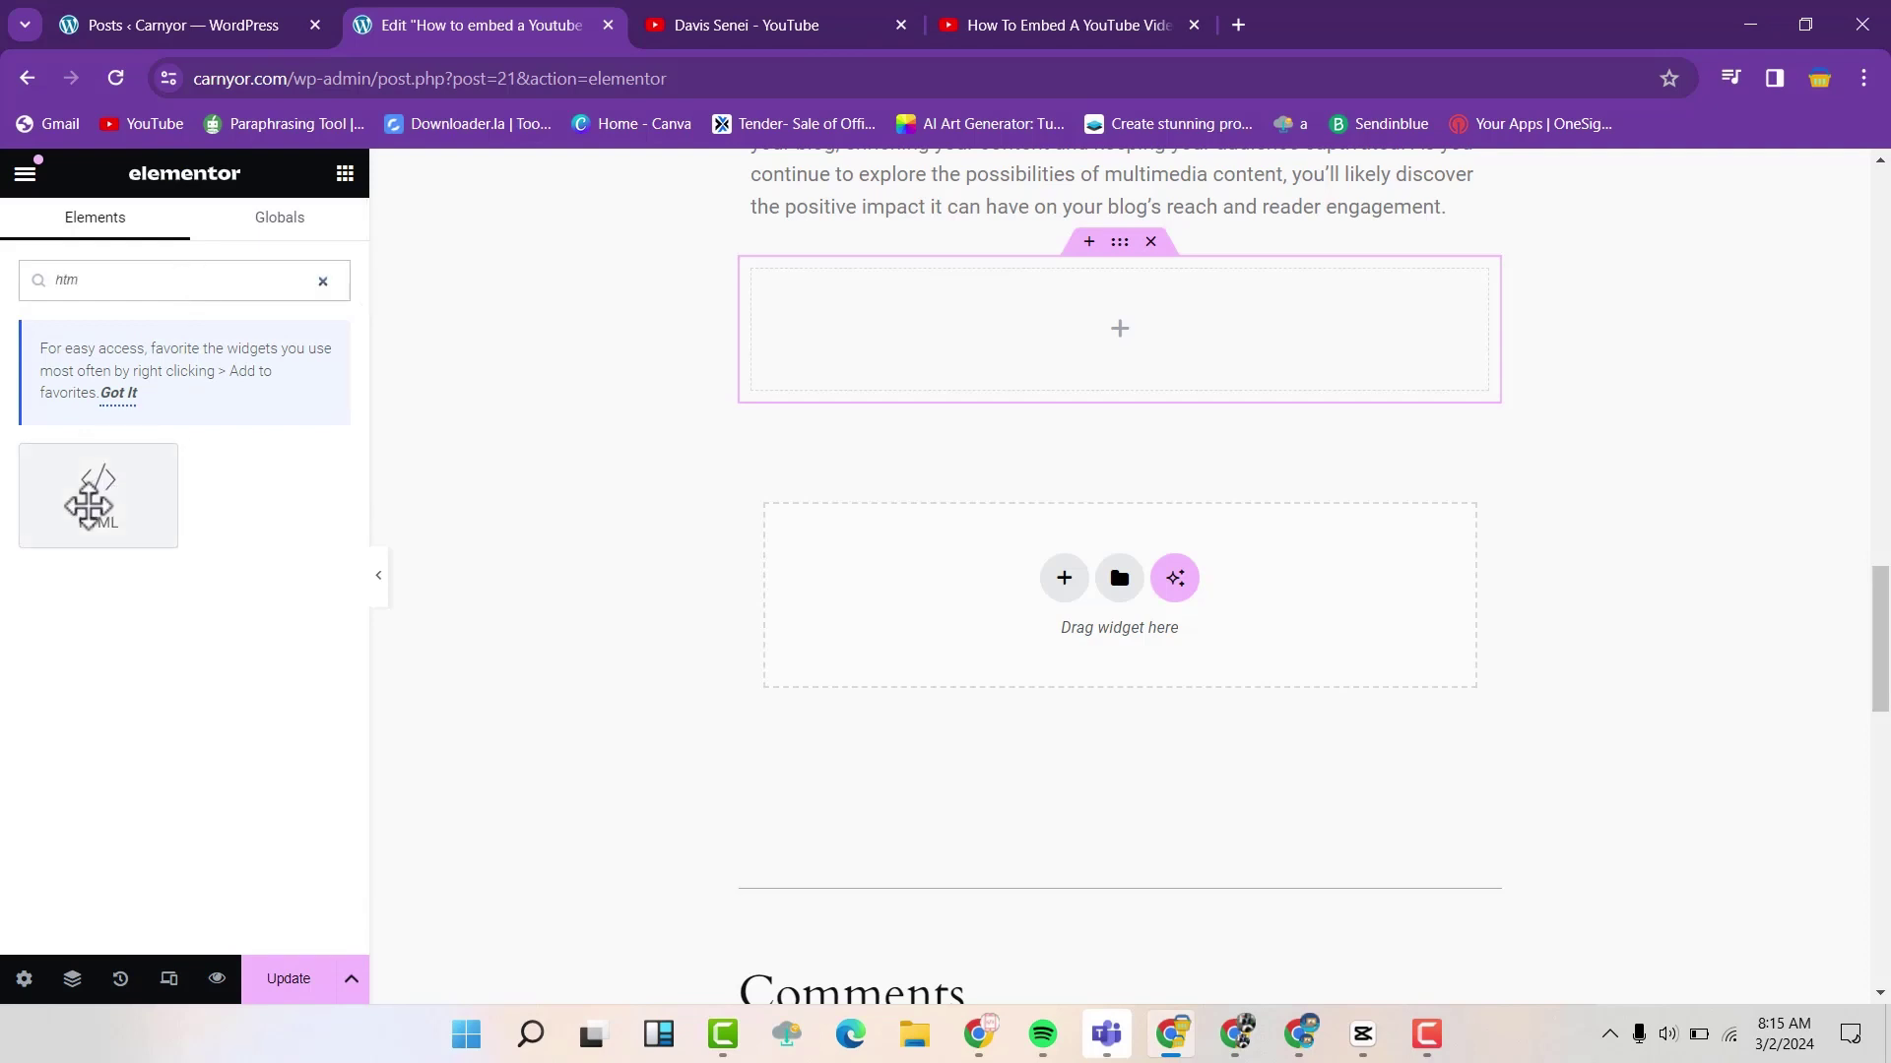
{"action": "left_click_drag", "start_coordinate": [89, 507], "coordinate": [909, 315]}
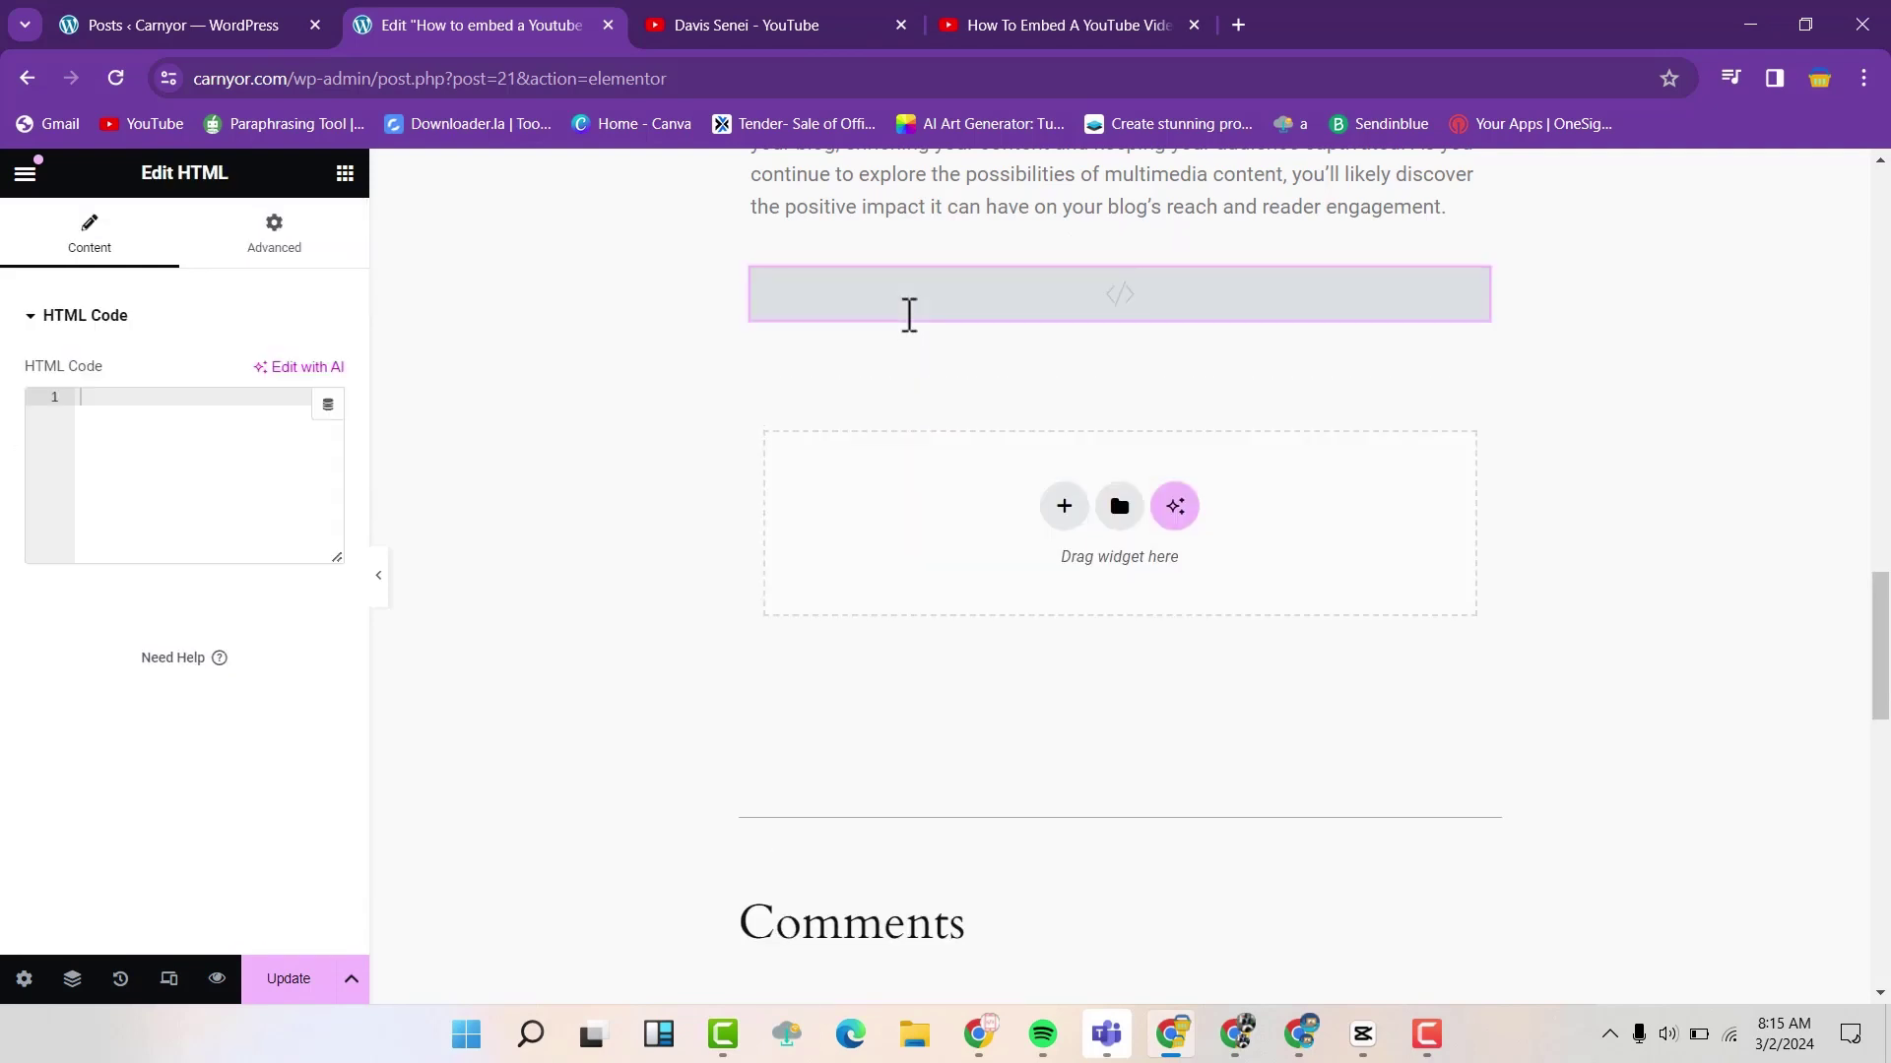
- Close the Share dialog and copy the tutorial video's embed code from the player menu
{"action": "left_click", "coordinate": [1010, 22]}
{"action": "left_click", "coordinate": [435, 486]}
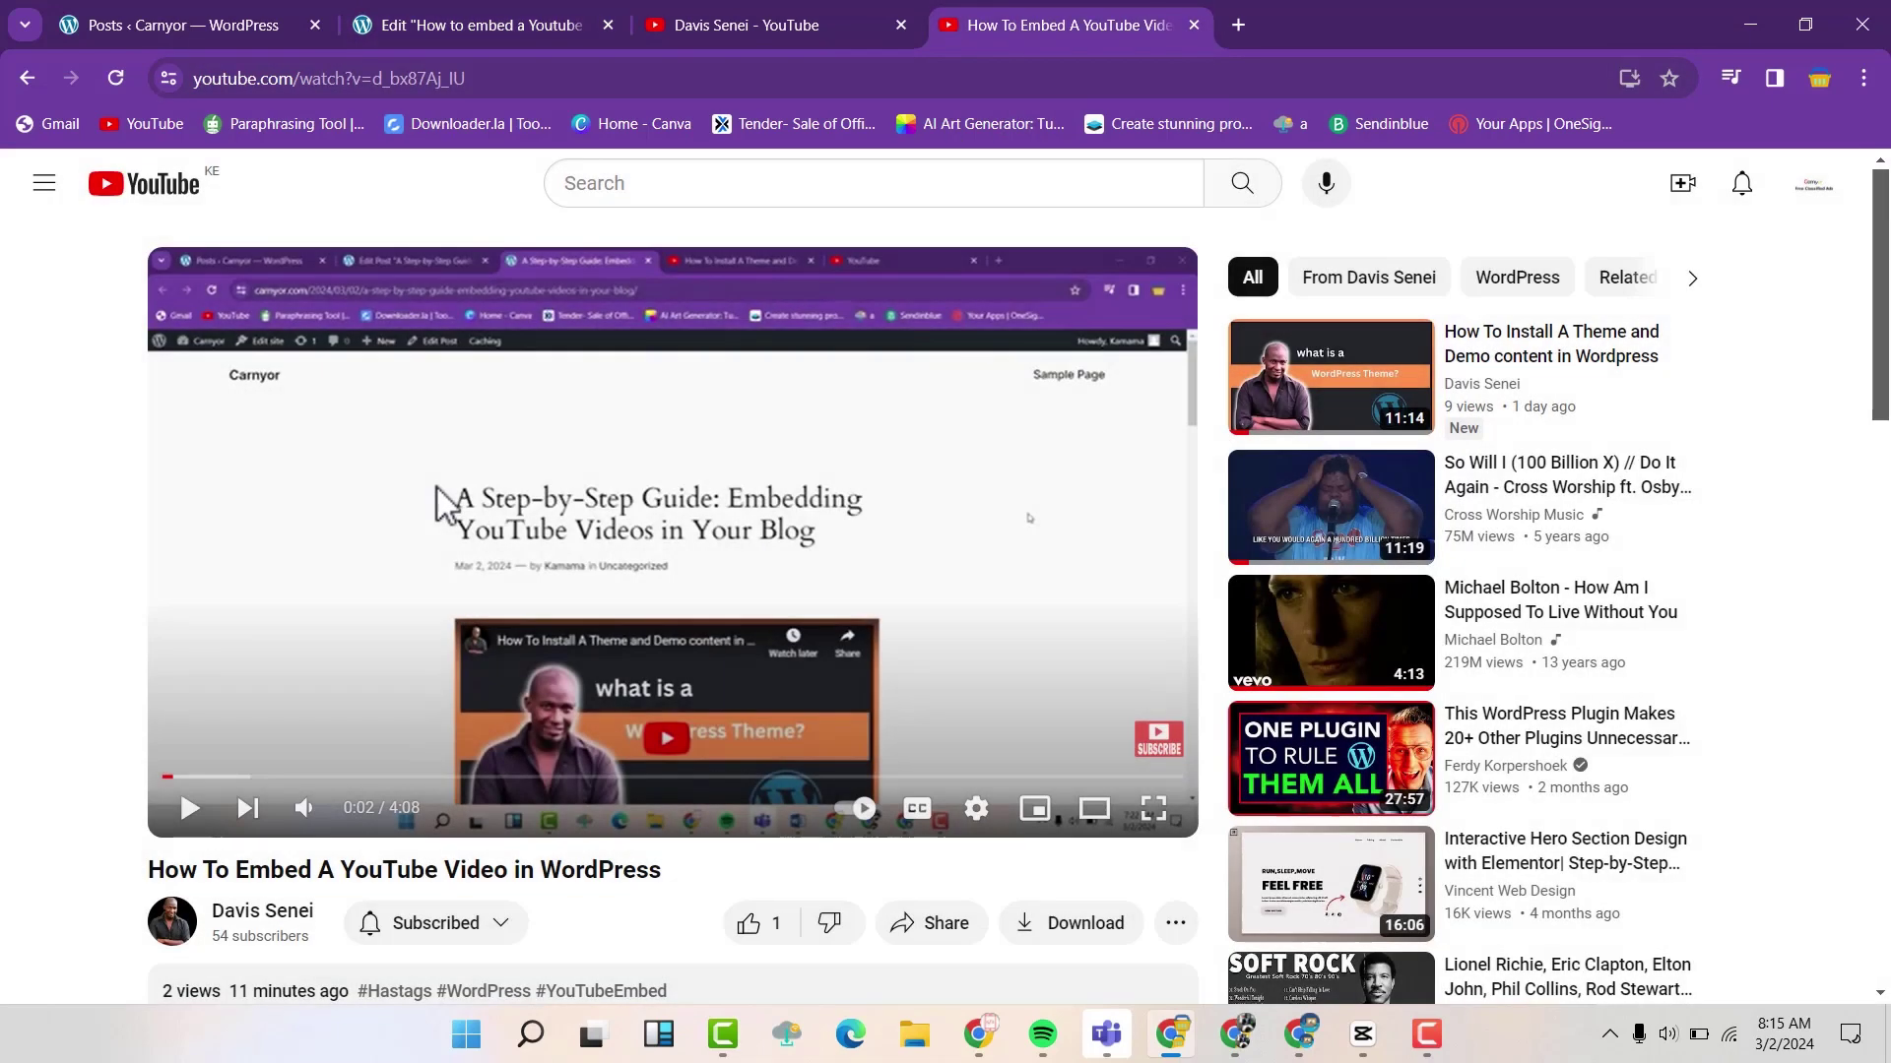
{"action": "right_click", "coordinate": [524, 516]}
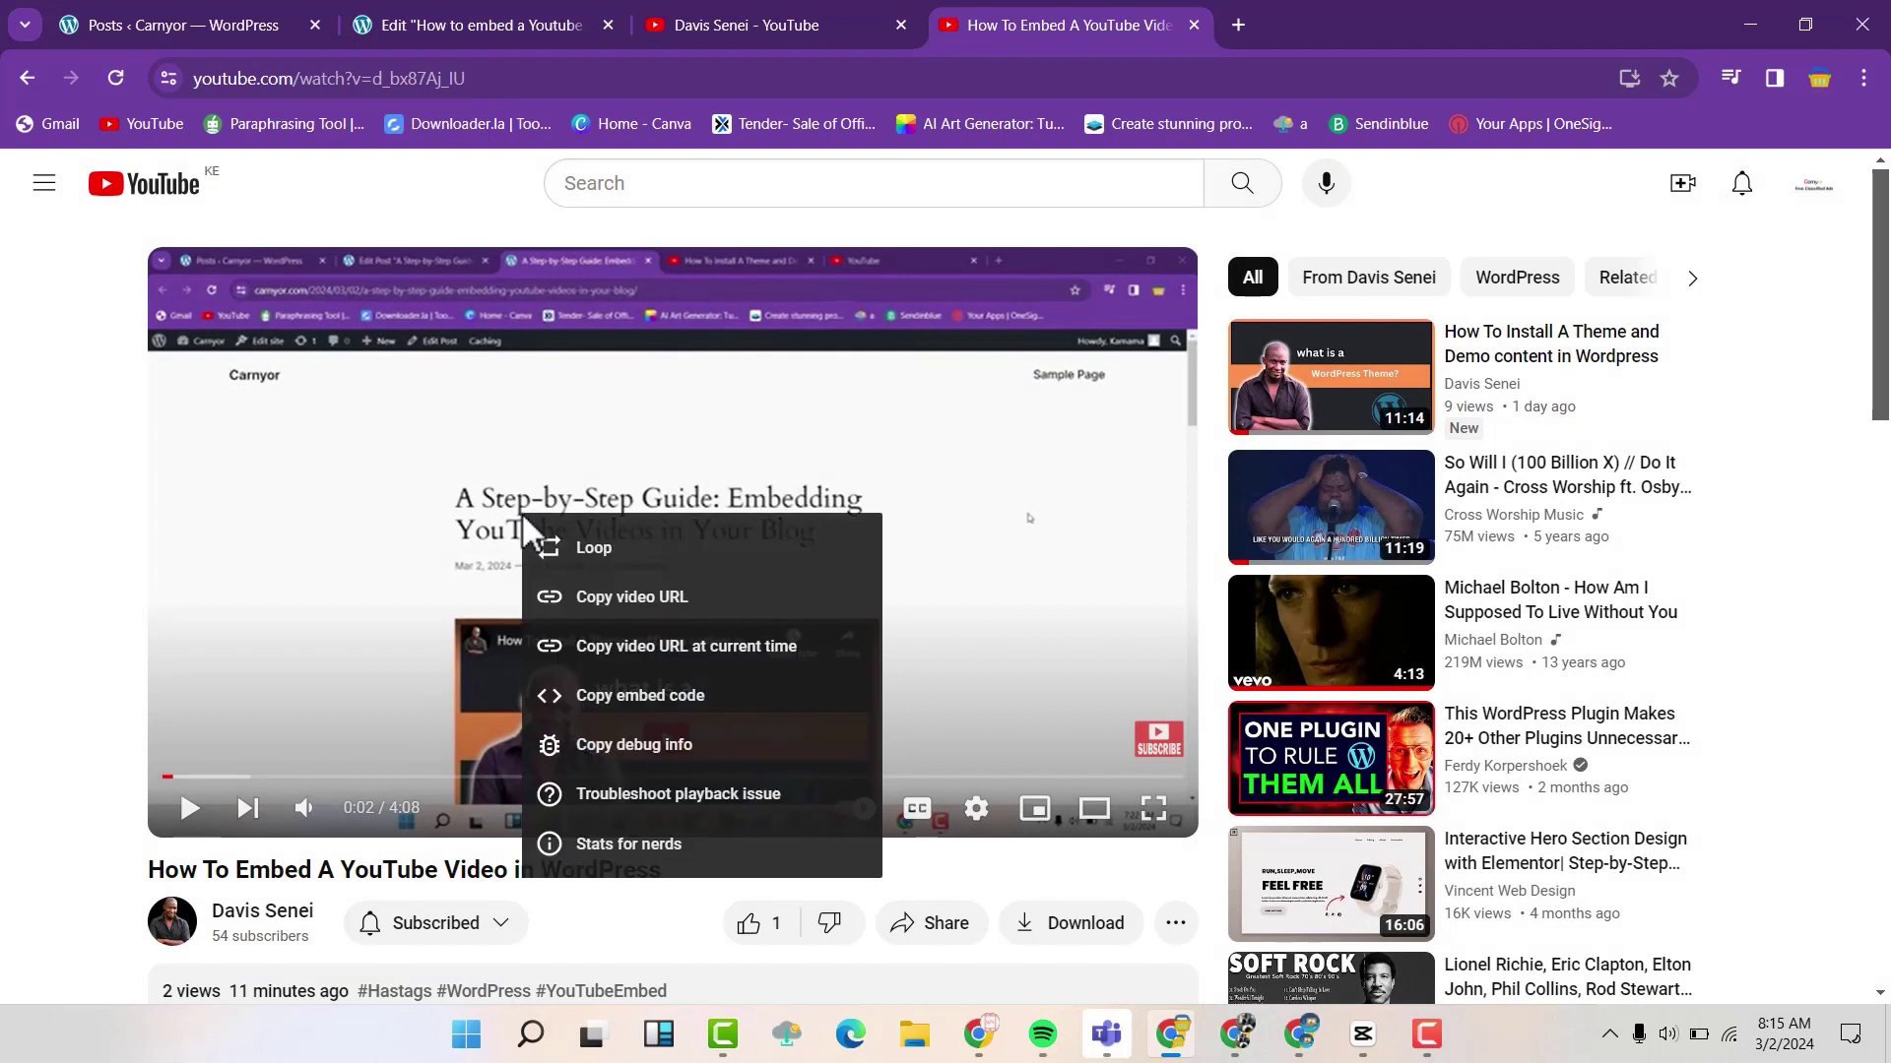
{"action": "left_click", "coordinate": [635, 701]}
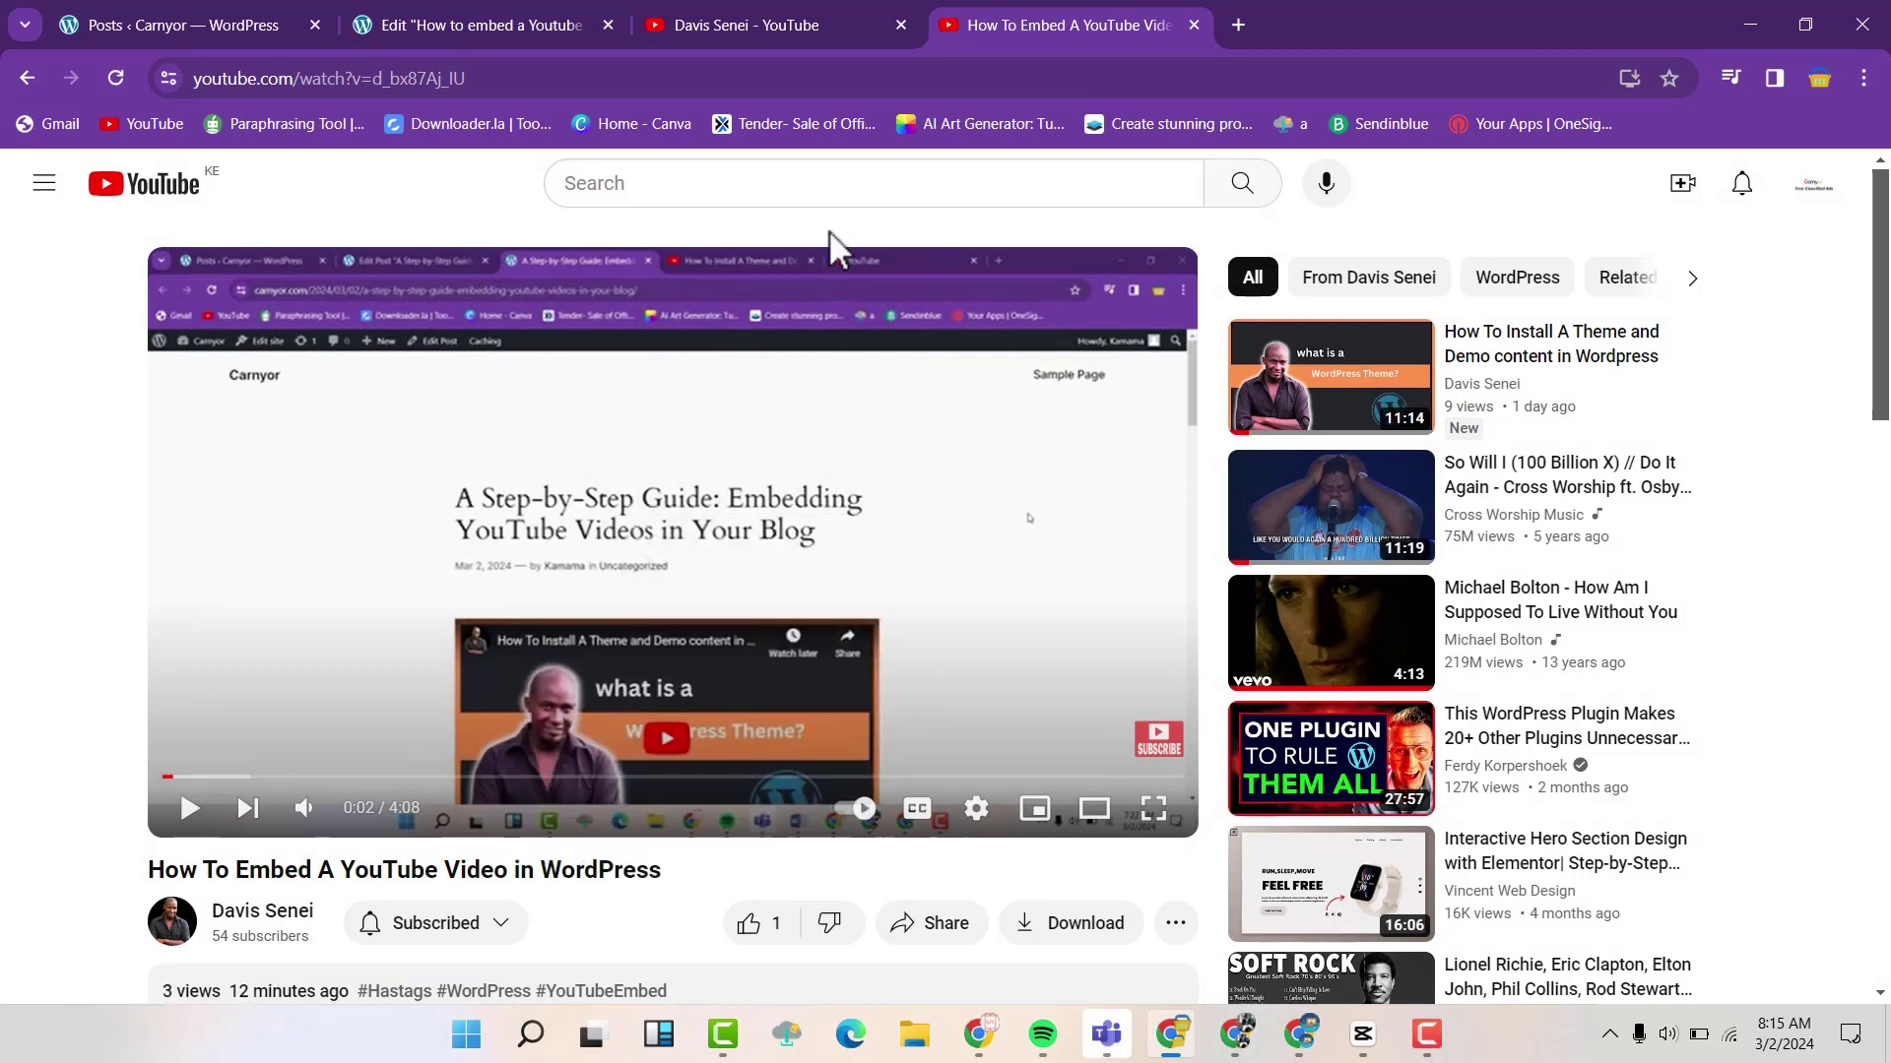
- Paste the YouTube iframe embed code into the HTML widget and check the video below the conclusion
{"action": "left_click", "coordinate": [485, 13]}
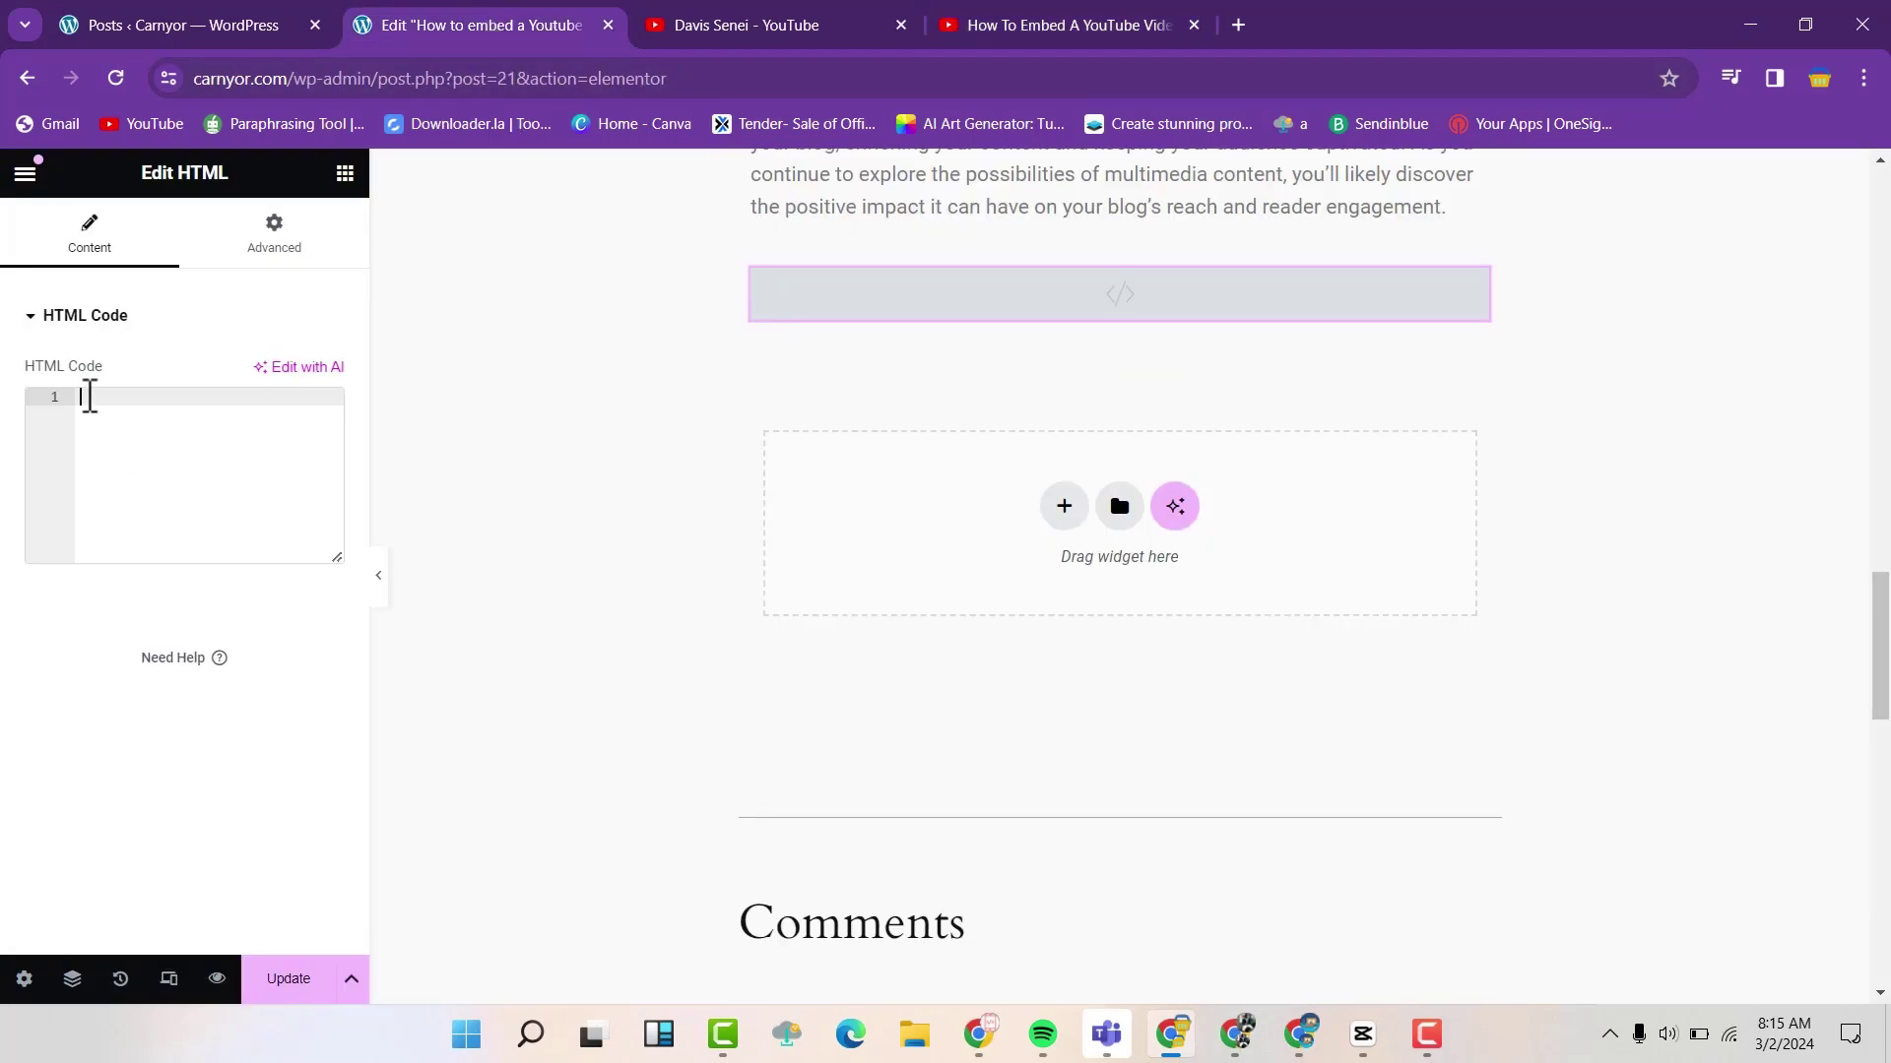
{"action": "key", "text": "ctrl+v"}
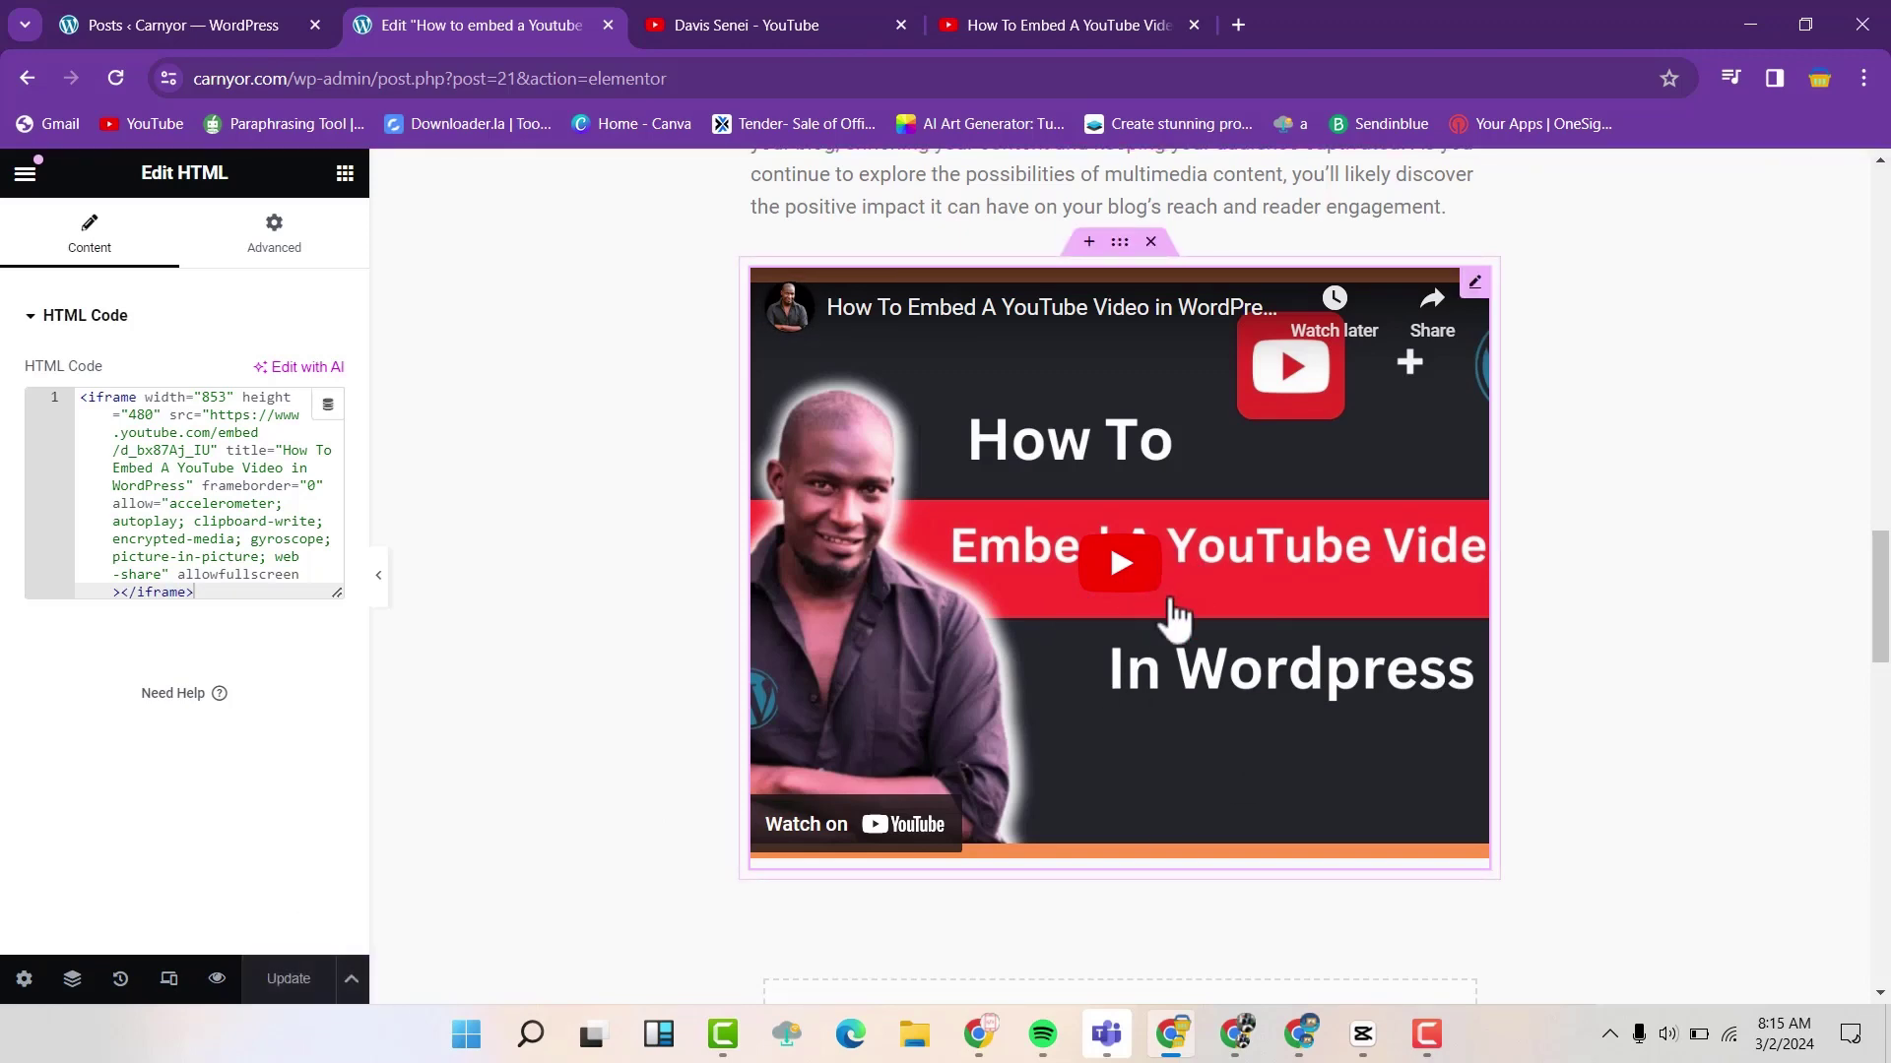
{"action": "scroll", "coordinate": [1221, 696], "scroll_direction": "up", "scroll_amount": 15}
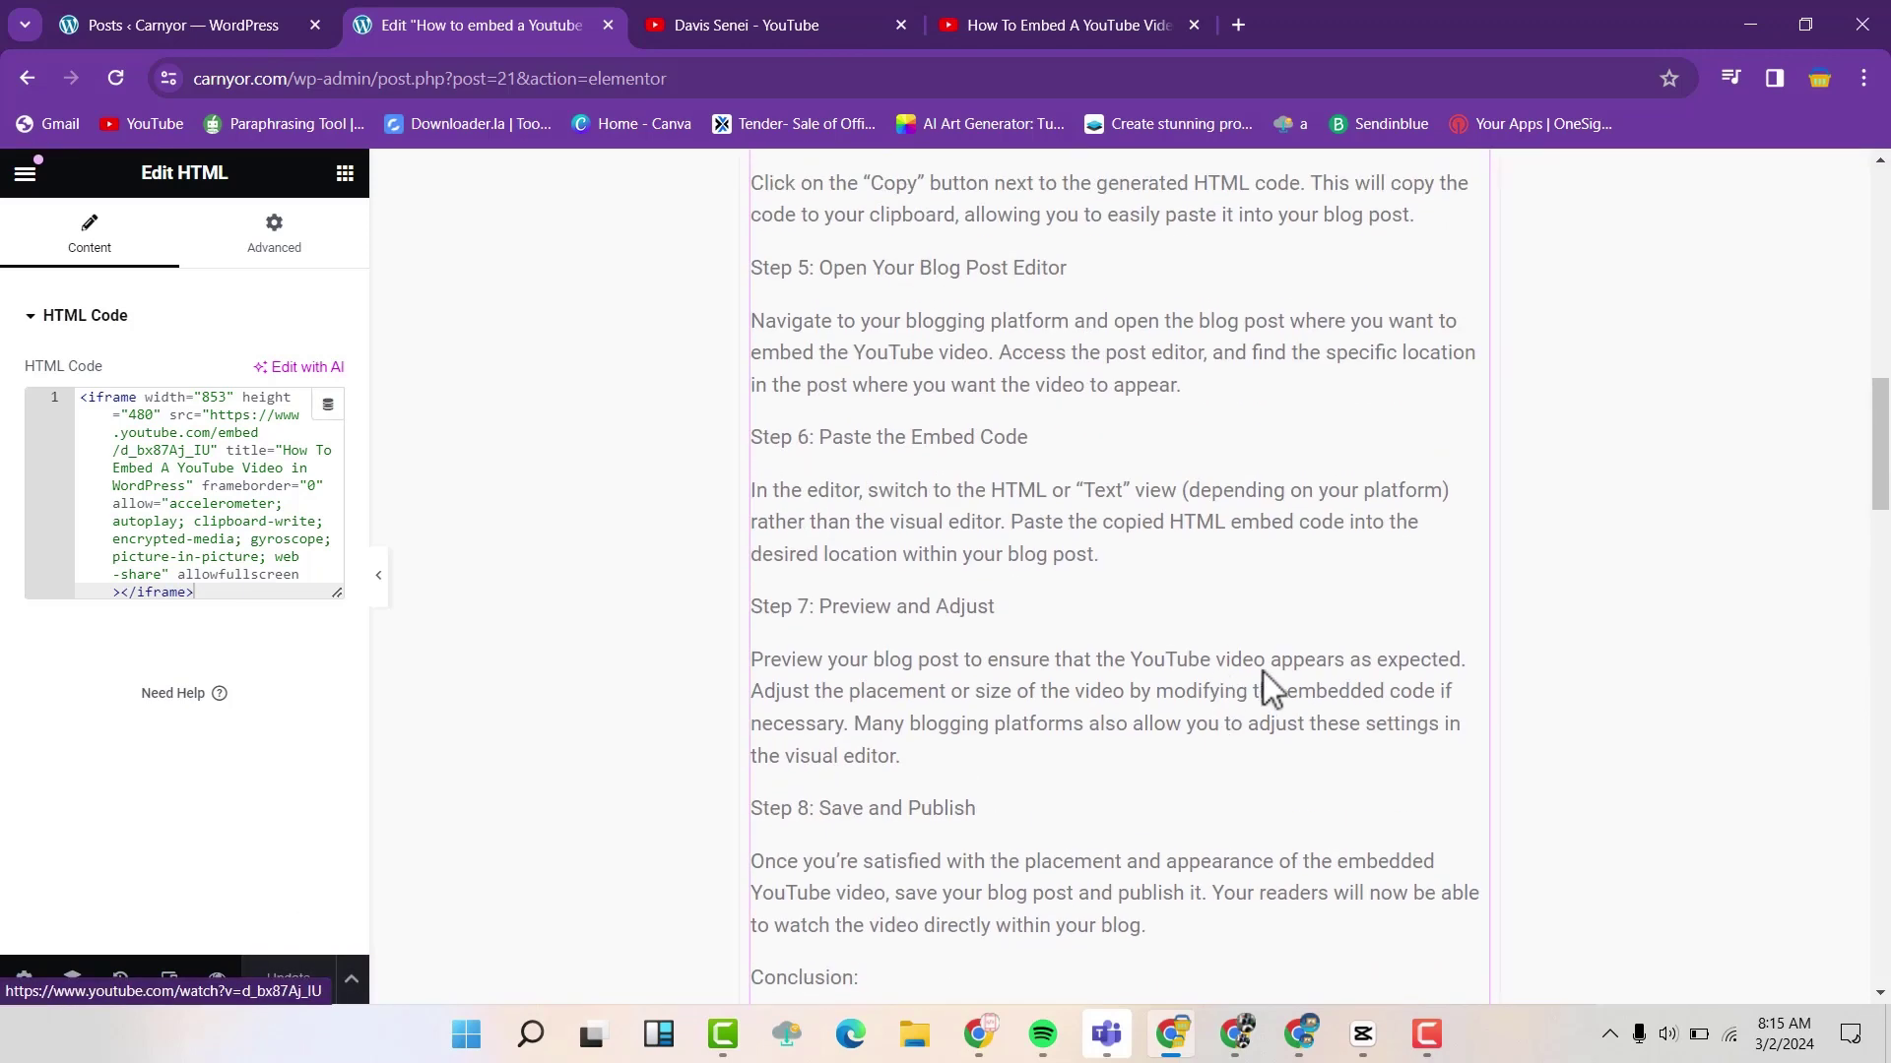
{"action": "scroll", "coordinate": [1232, 381], "scroll_direction": "up", "scroll_amount": 6}
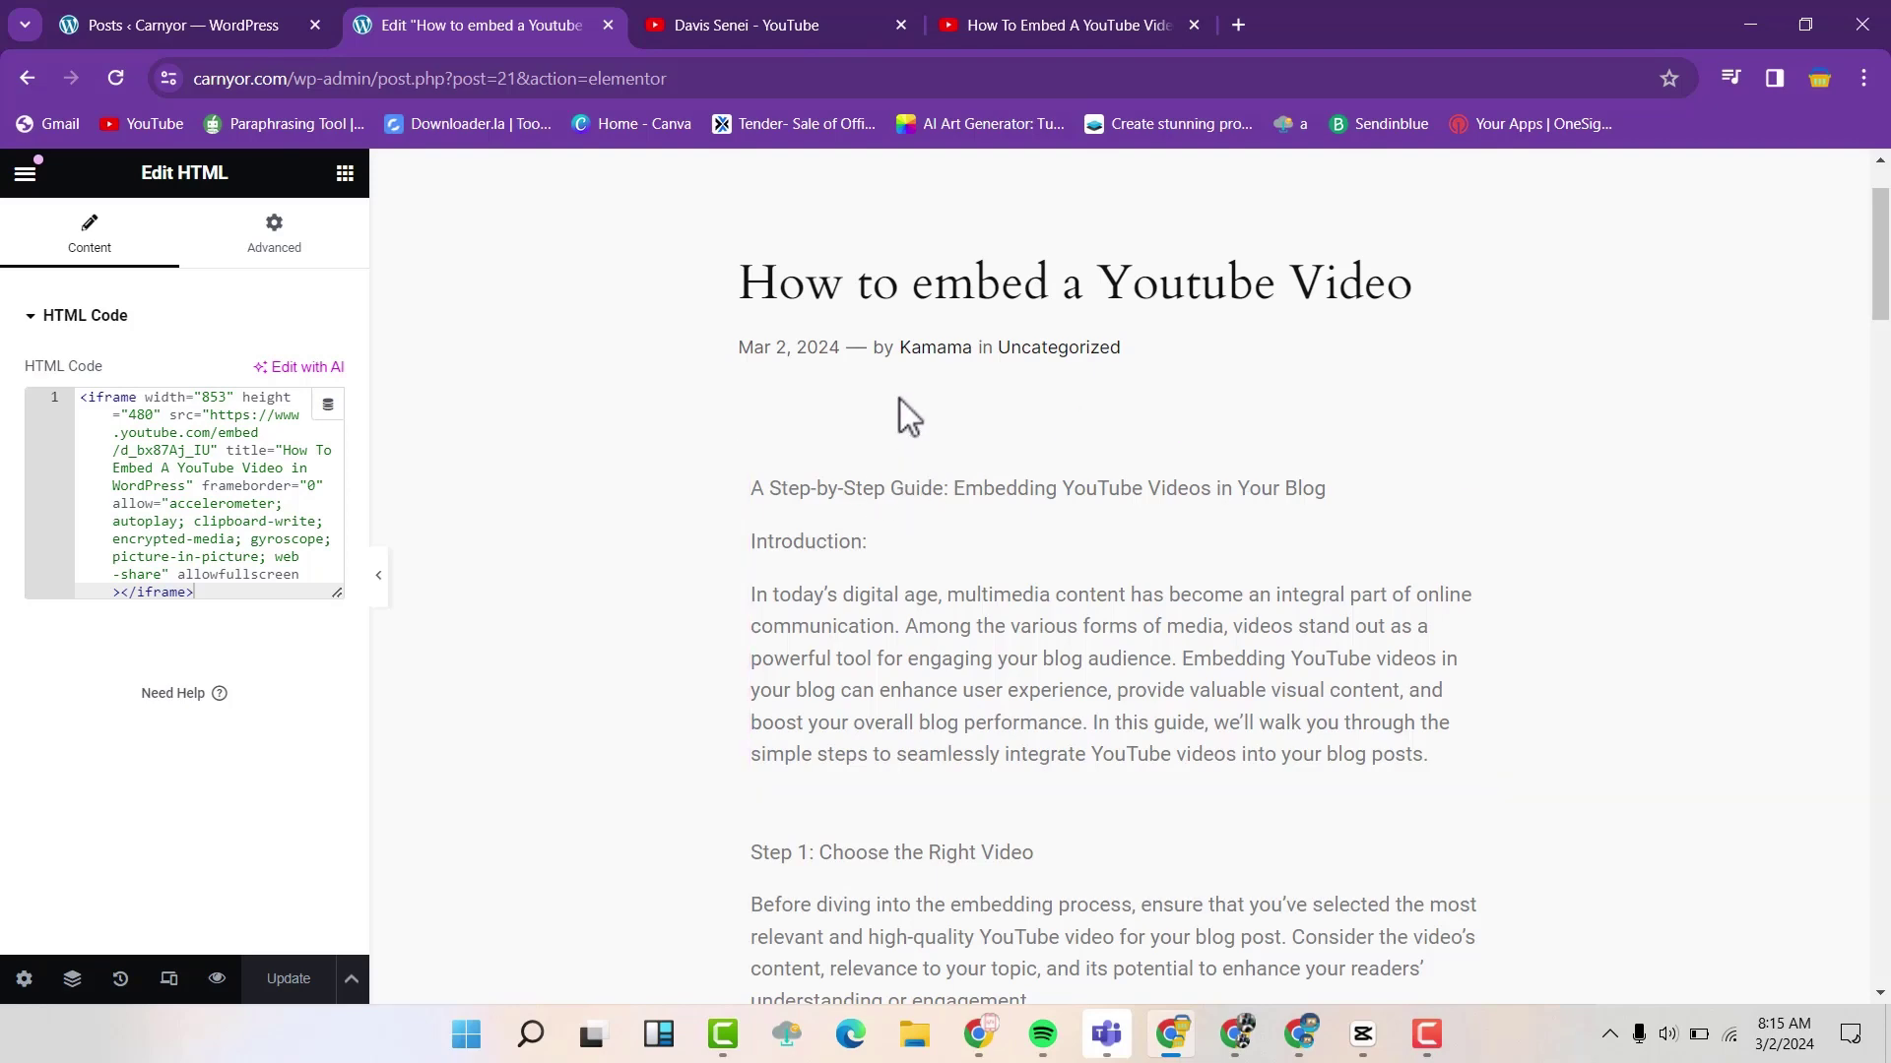
{"action": "scroll", "coordinate": [916, 443], "scroll_direction": "down", "scroll_amount": 20}
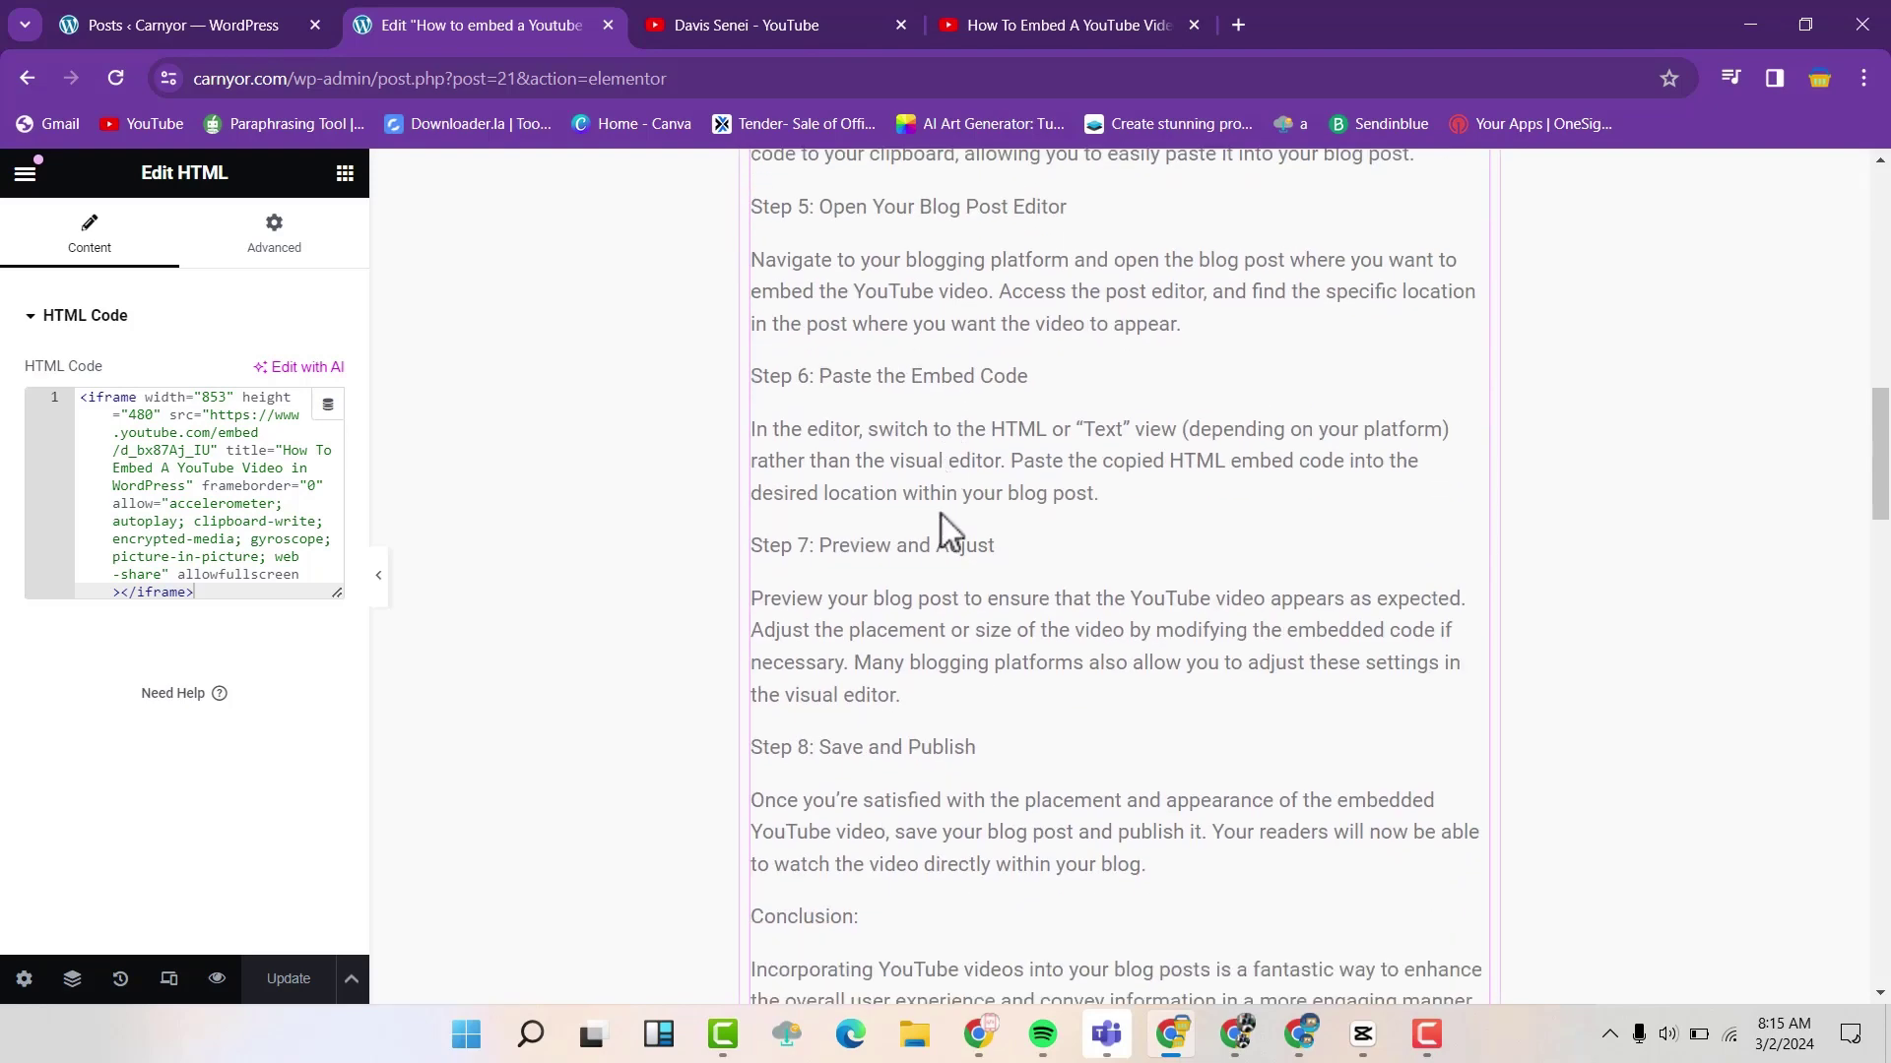
{"action": "scroll", "coordinate": [943, 542], "scroll_direction": "down", "scroll_amount": 1}
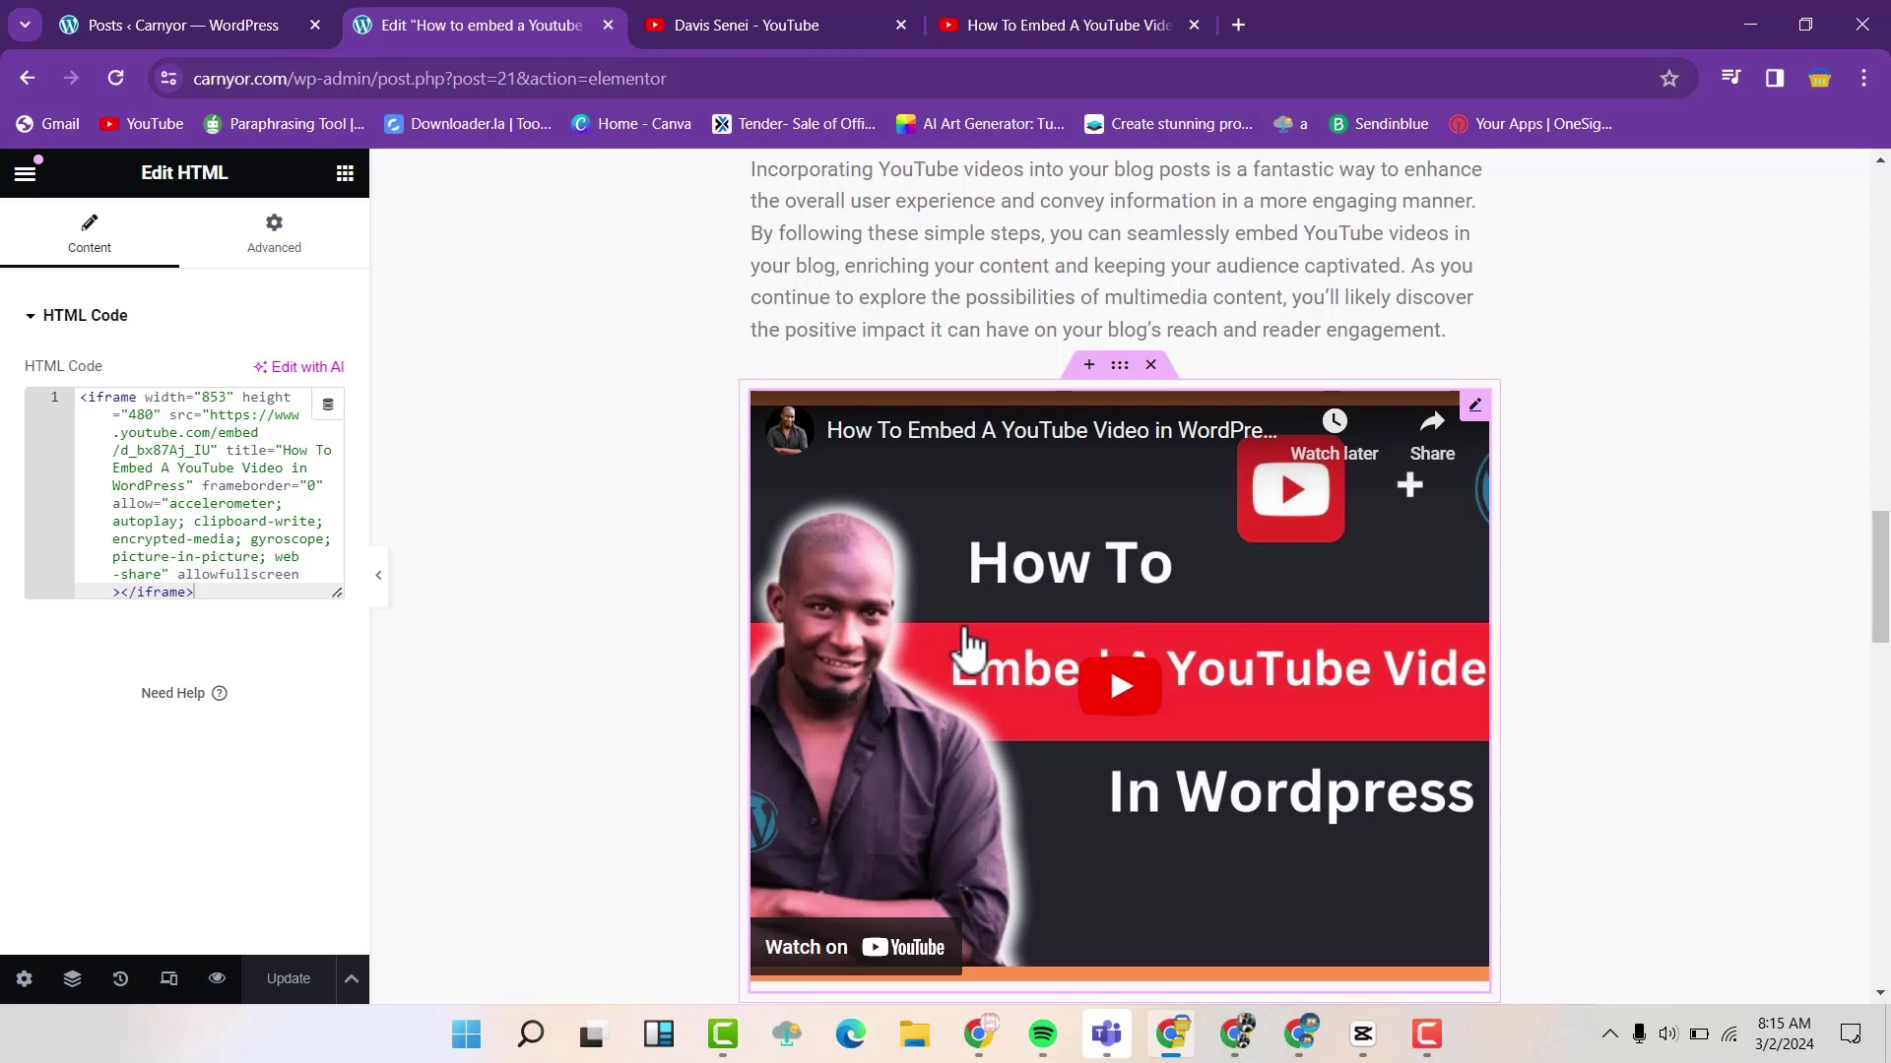
- Preview the embedded How To Embed video at tablet and mobile widths, then return to desktop
{"action": "left_click", "coordinate": [168, 981]}
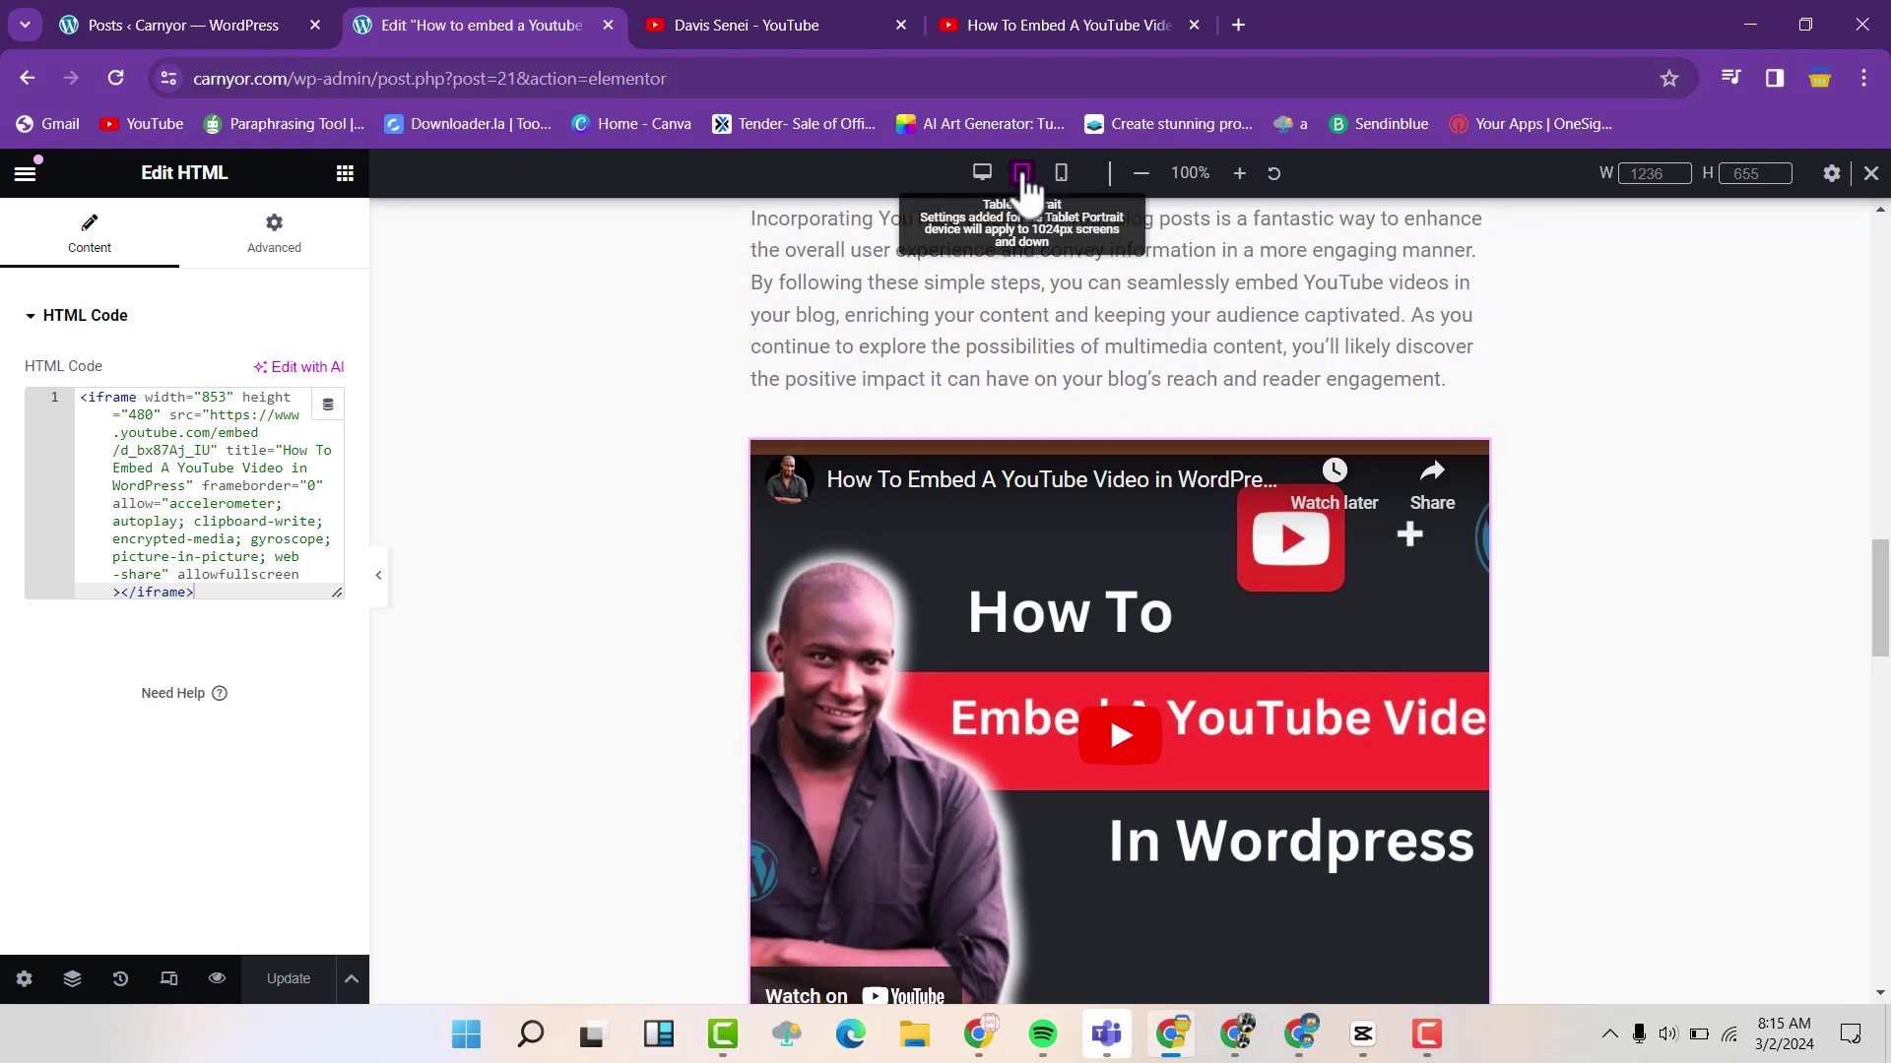
{"action": "left_click", "coordinate": [1023, 176]}
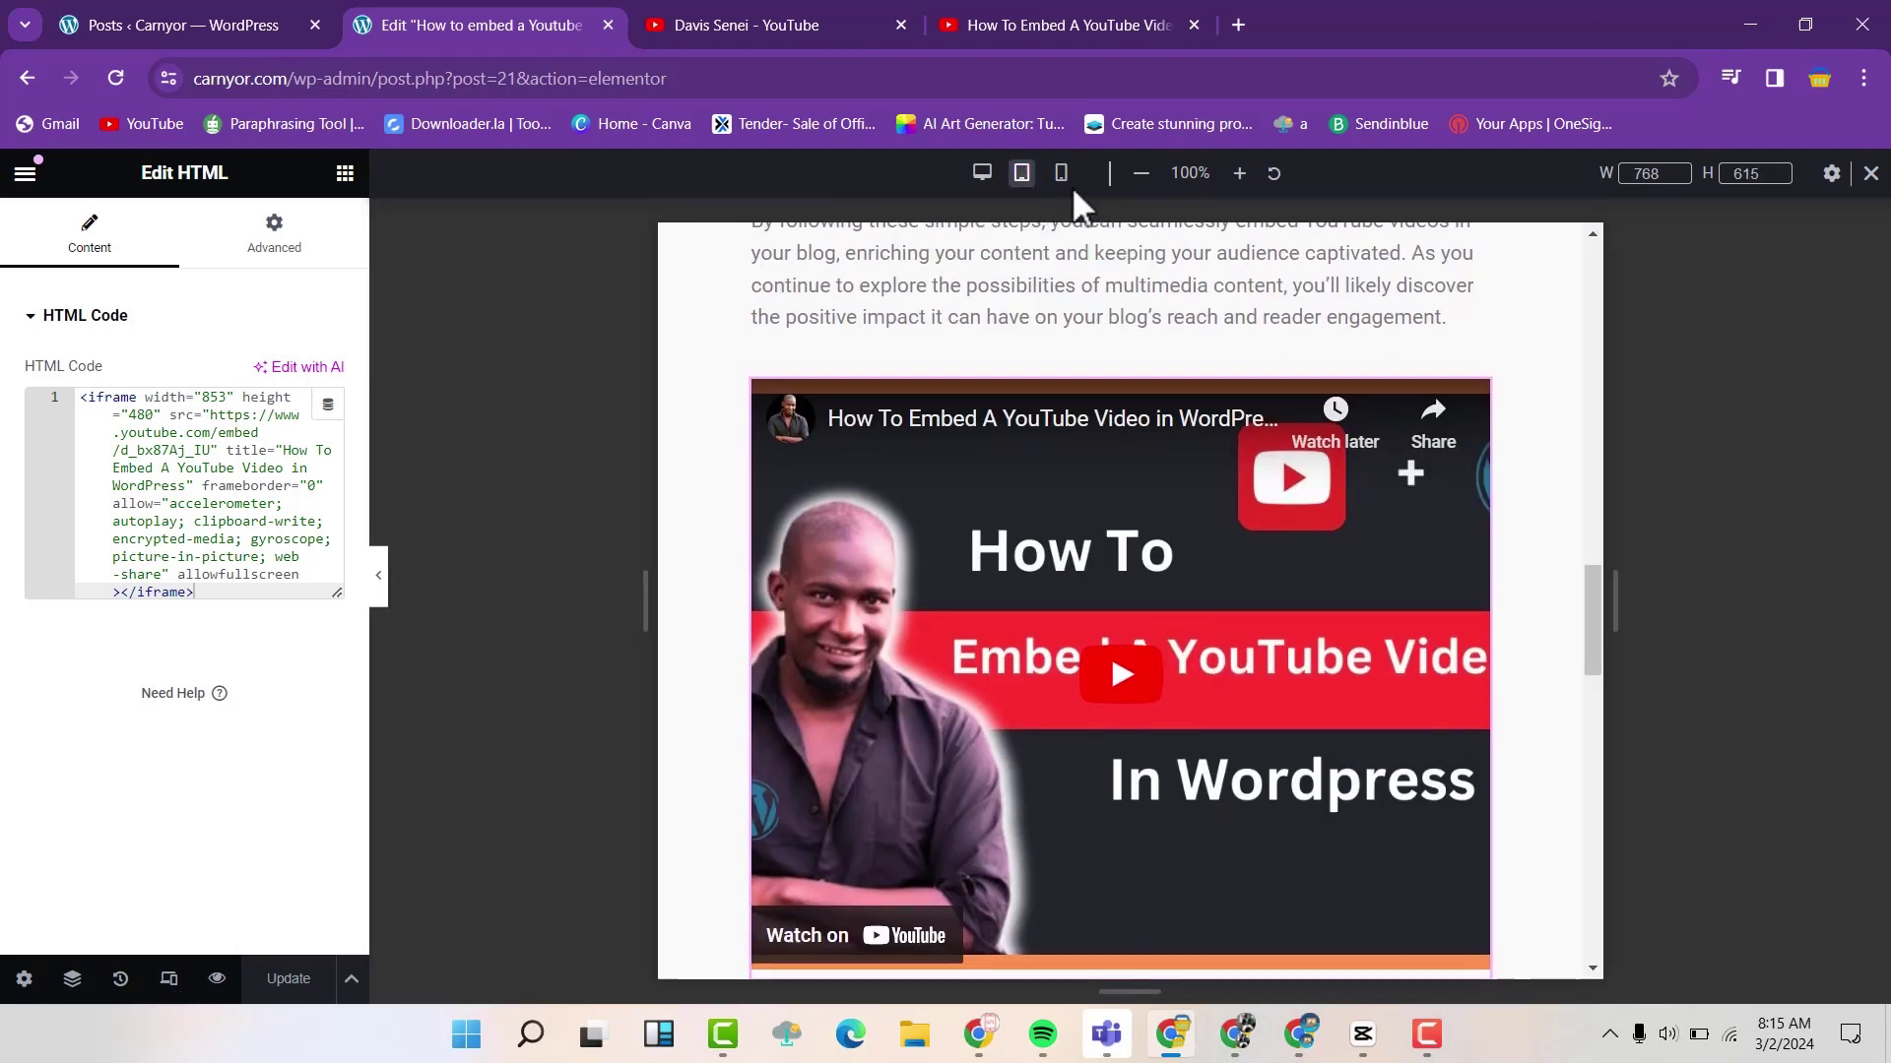
{"action": "left_click", "coordinate": [1061, 173]}
{"action": "scroll", "coordinate": [1103, 475], "scroll_direction": "down", "scroll_amount": 5}
{"action": "scroll", "coordinate": [1102, 474], "scroll_direction": "down", "scroll_amount": 8}
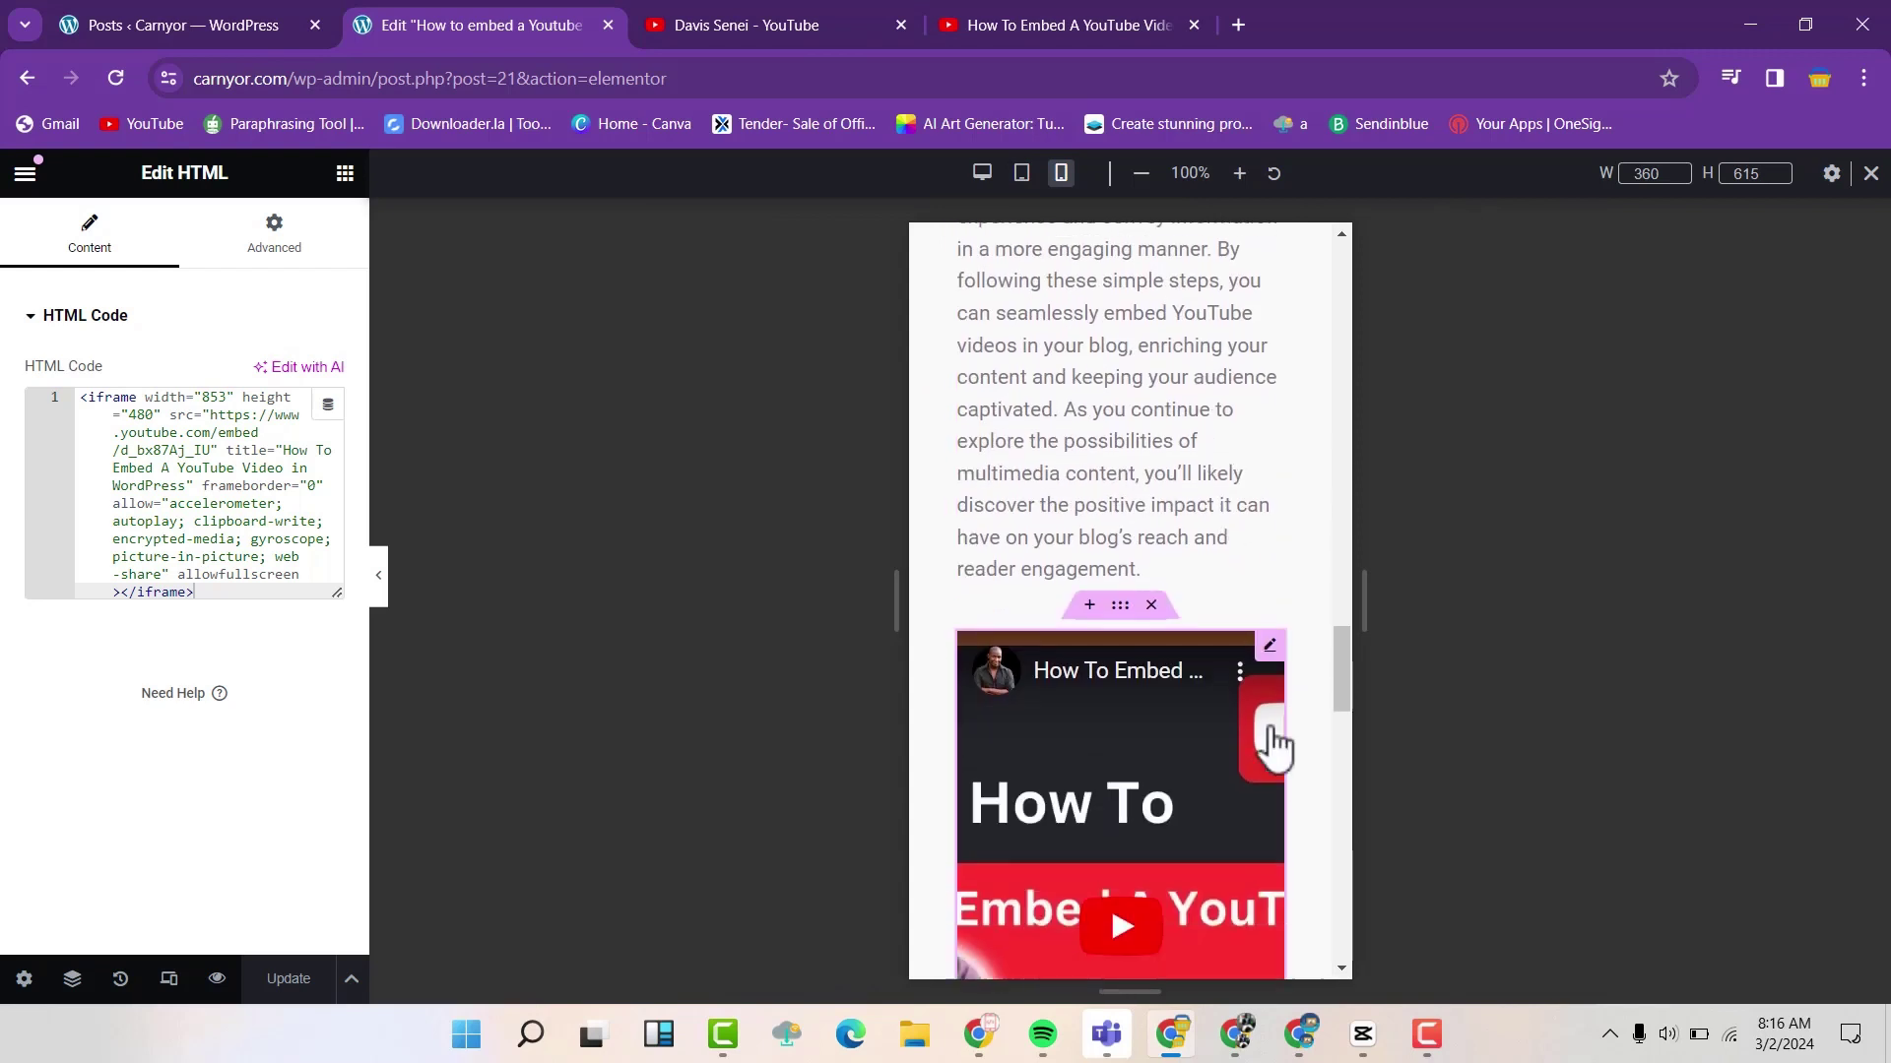
{"action": "left_click_drag", "start_coordinate": [1343, 681], "coordinate": [1322, 730]}
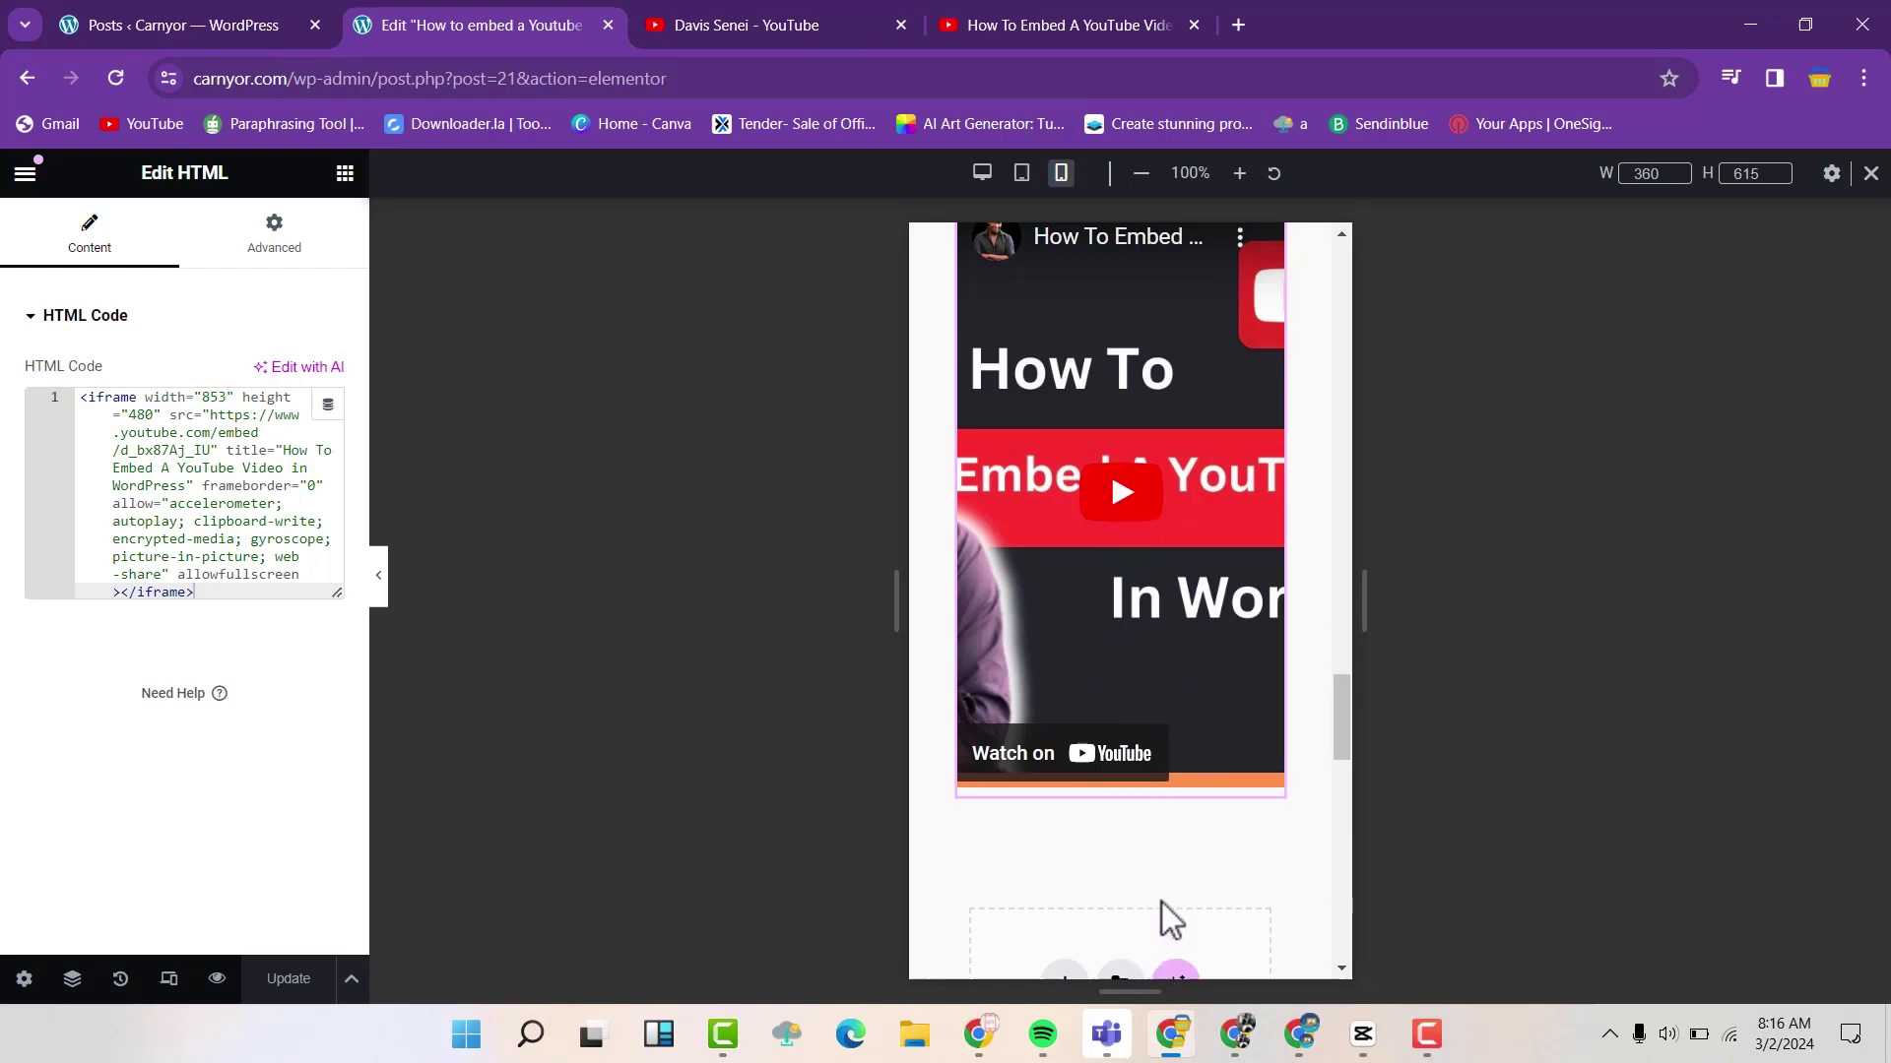
{"action": "scroll", "coordinate": [1240, 733], "scroll_direction": "up", "scroll_amount": 1}
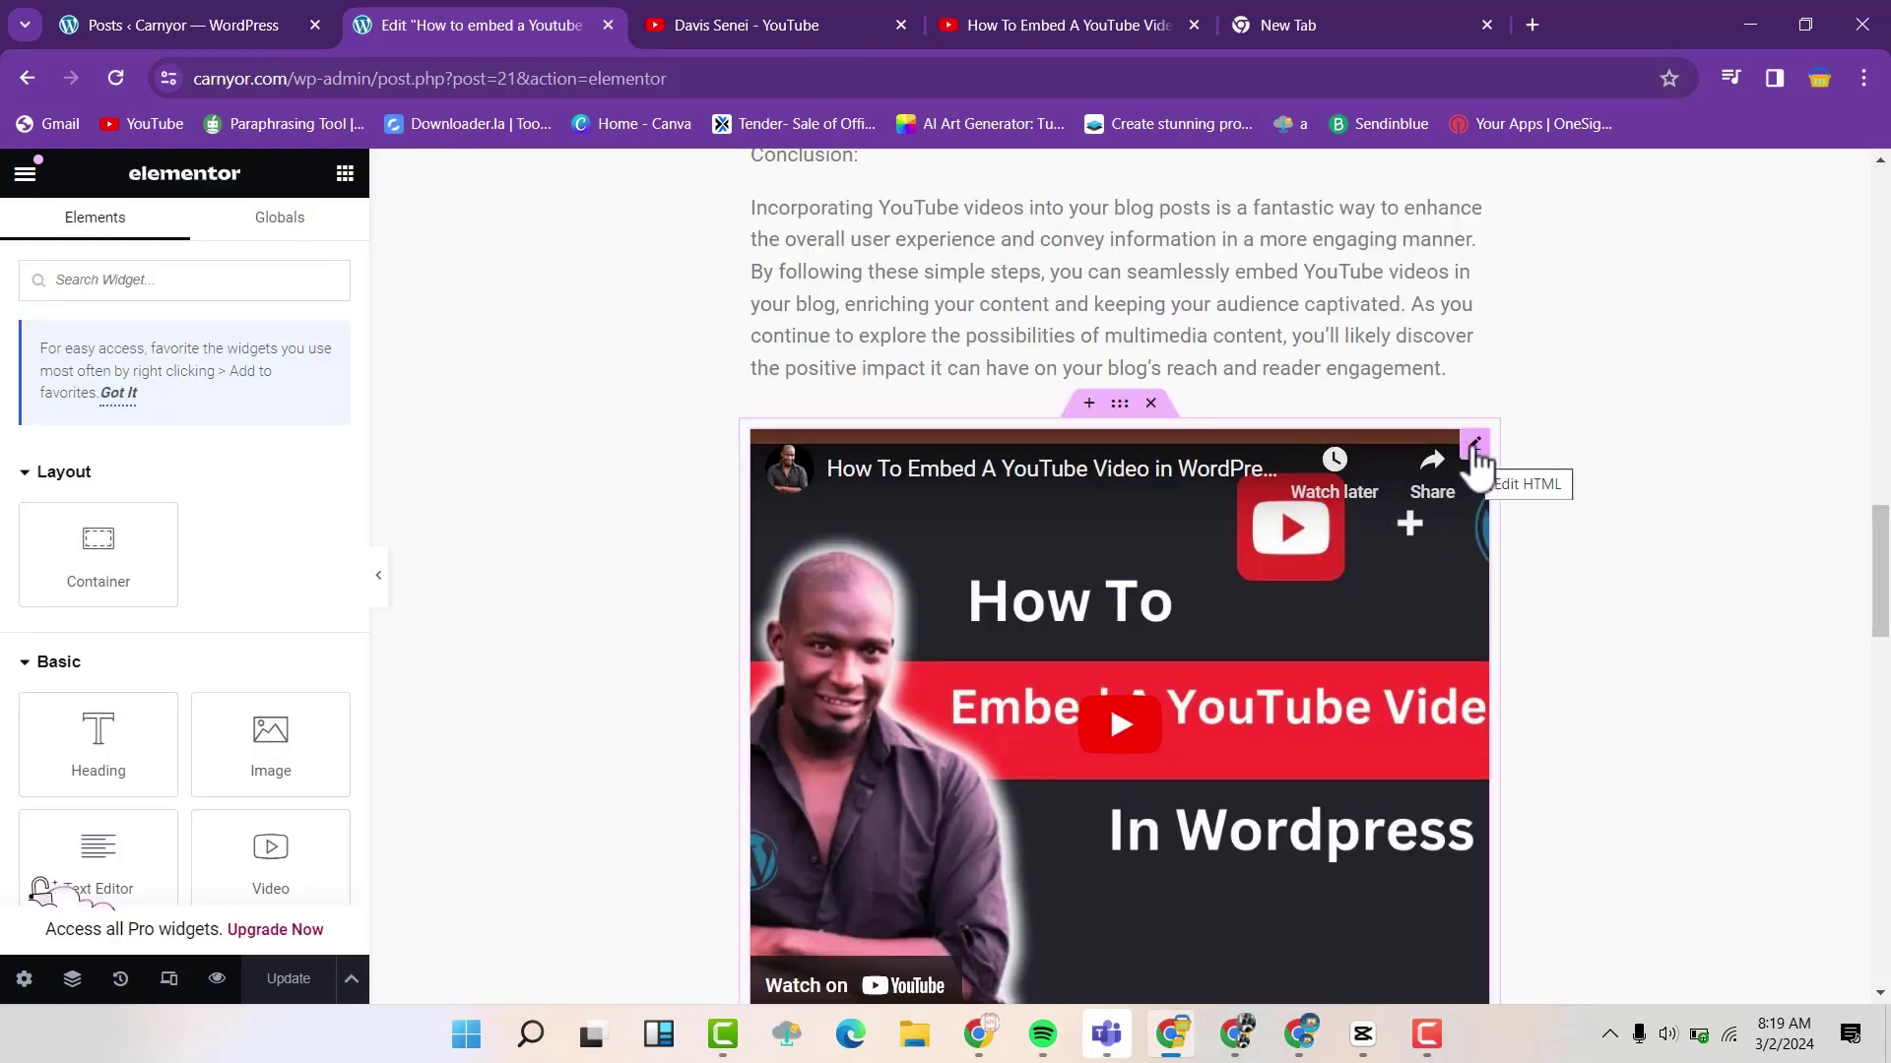
- Replace the fixed-size iframe code with the div-wrapped responsive embed code (56.23% bottom padding)
{"action": "left_click", "coordinate": [1474, 445]}
{"action": "left_click", "coordinate": [230, 503]}
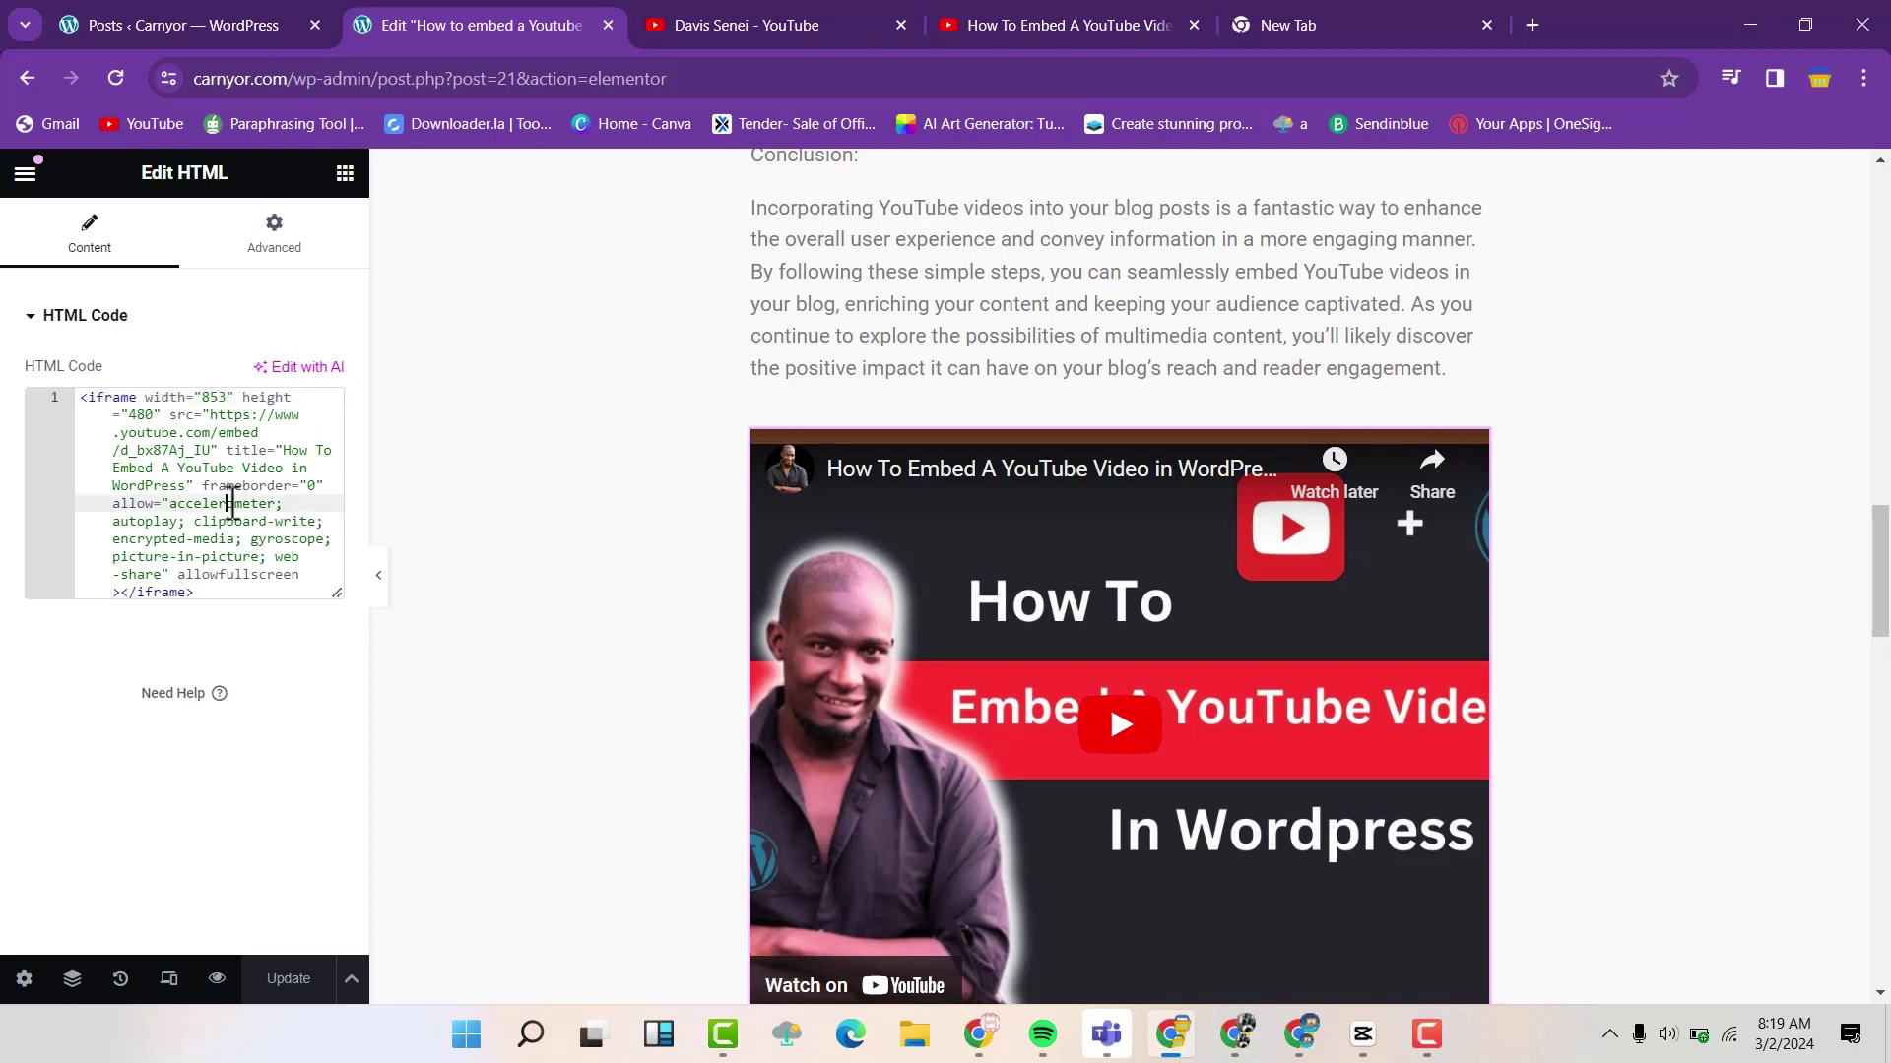
{"action": "key", "text": "ctrl+a"}
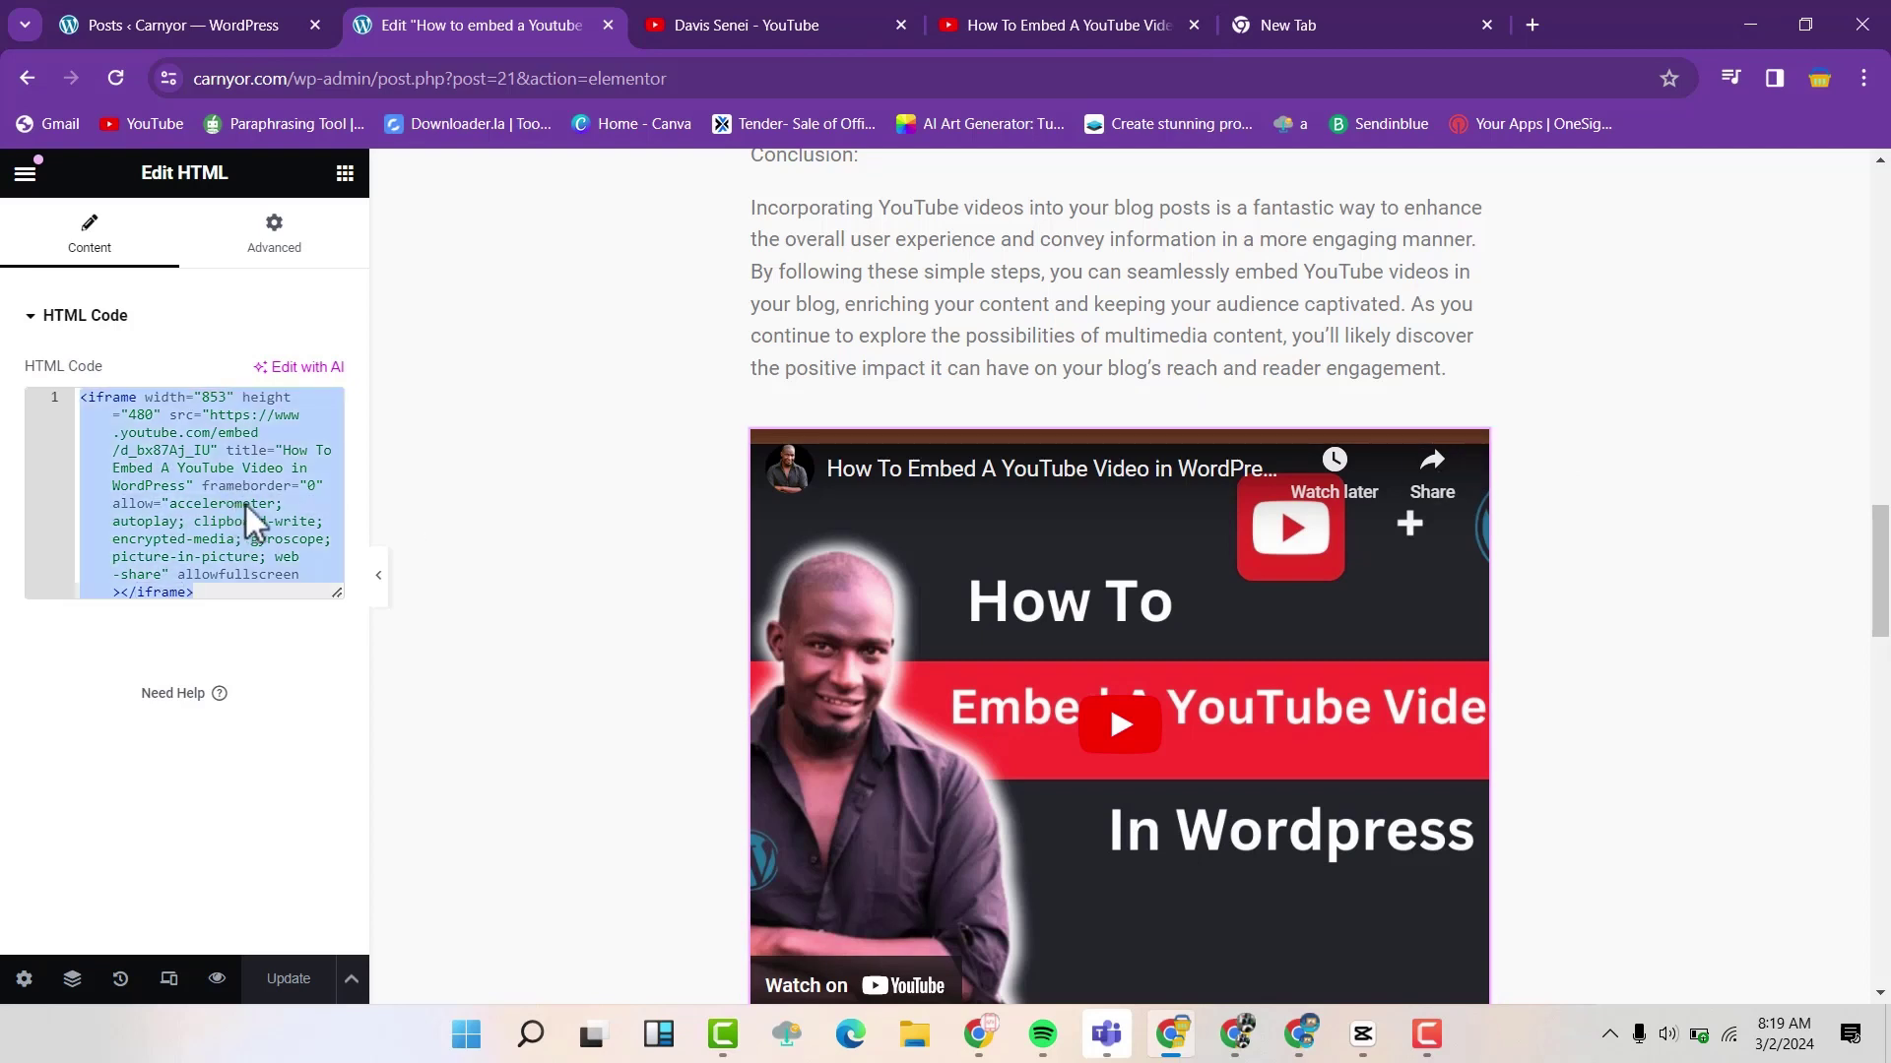
{"action": "key", "text": "BackSpace"}
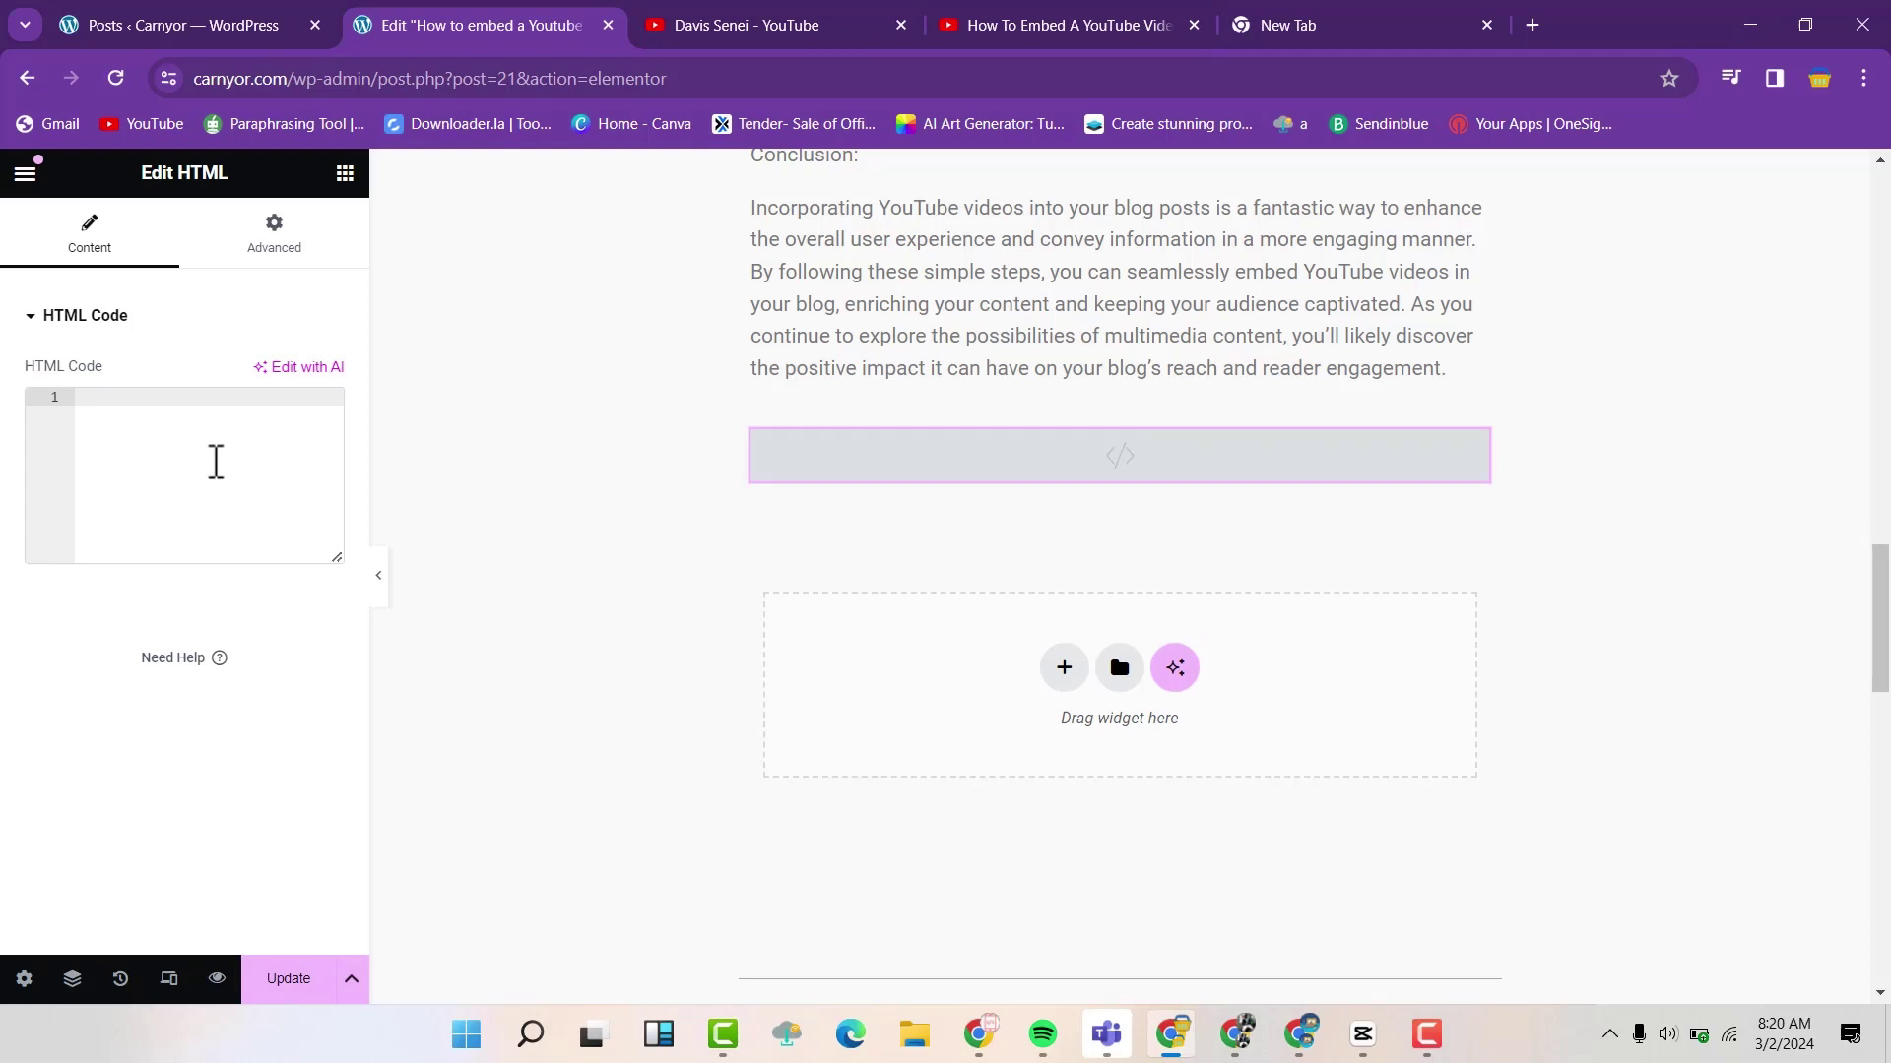
{"action": "type", "text": "<div style=\"position: relative; padding-bottom: 56.23%; height: 0; overflow: hidden;\">     <iframe         style=\"position: absolute; top: 0; left: 0; width: 100%; height: 100%;\"         src=\"https://www.youtube.com/embed/d_bx87Aj_IU\"         title=\"How To Embed A YouTube Video in WordPress\"         frameborder=\"0\"         allow=\"accelerometer; autoplay; clipboard-write; encrypted-media; gyroscope; picture-in-picture; web-share\"         allowfullscreen     ></iframe> </div>"}
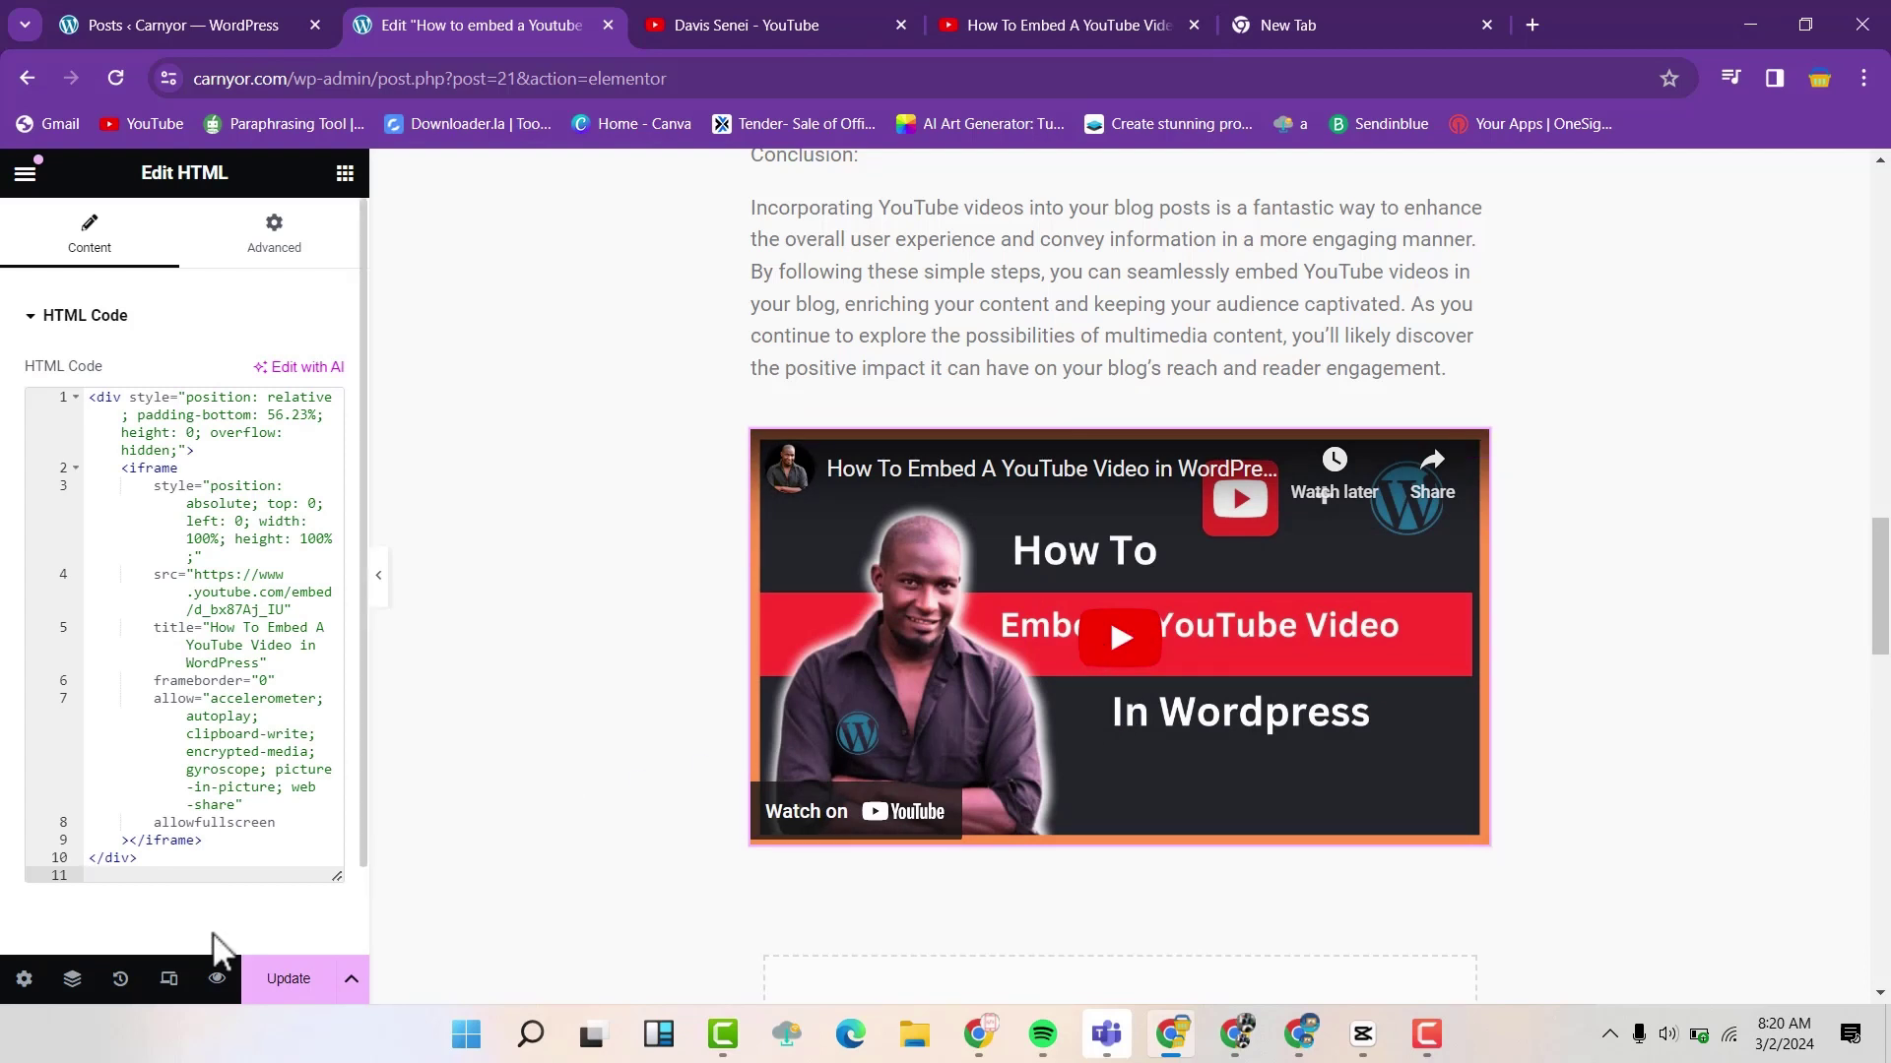
- Preview at tablet and 360-pixel mobile width to confirm the video shrinks to fit
{"action": "left_click", "coordinate": [170, 980]}
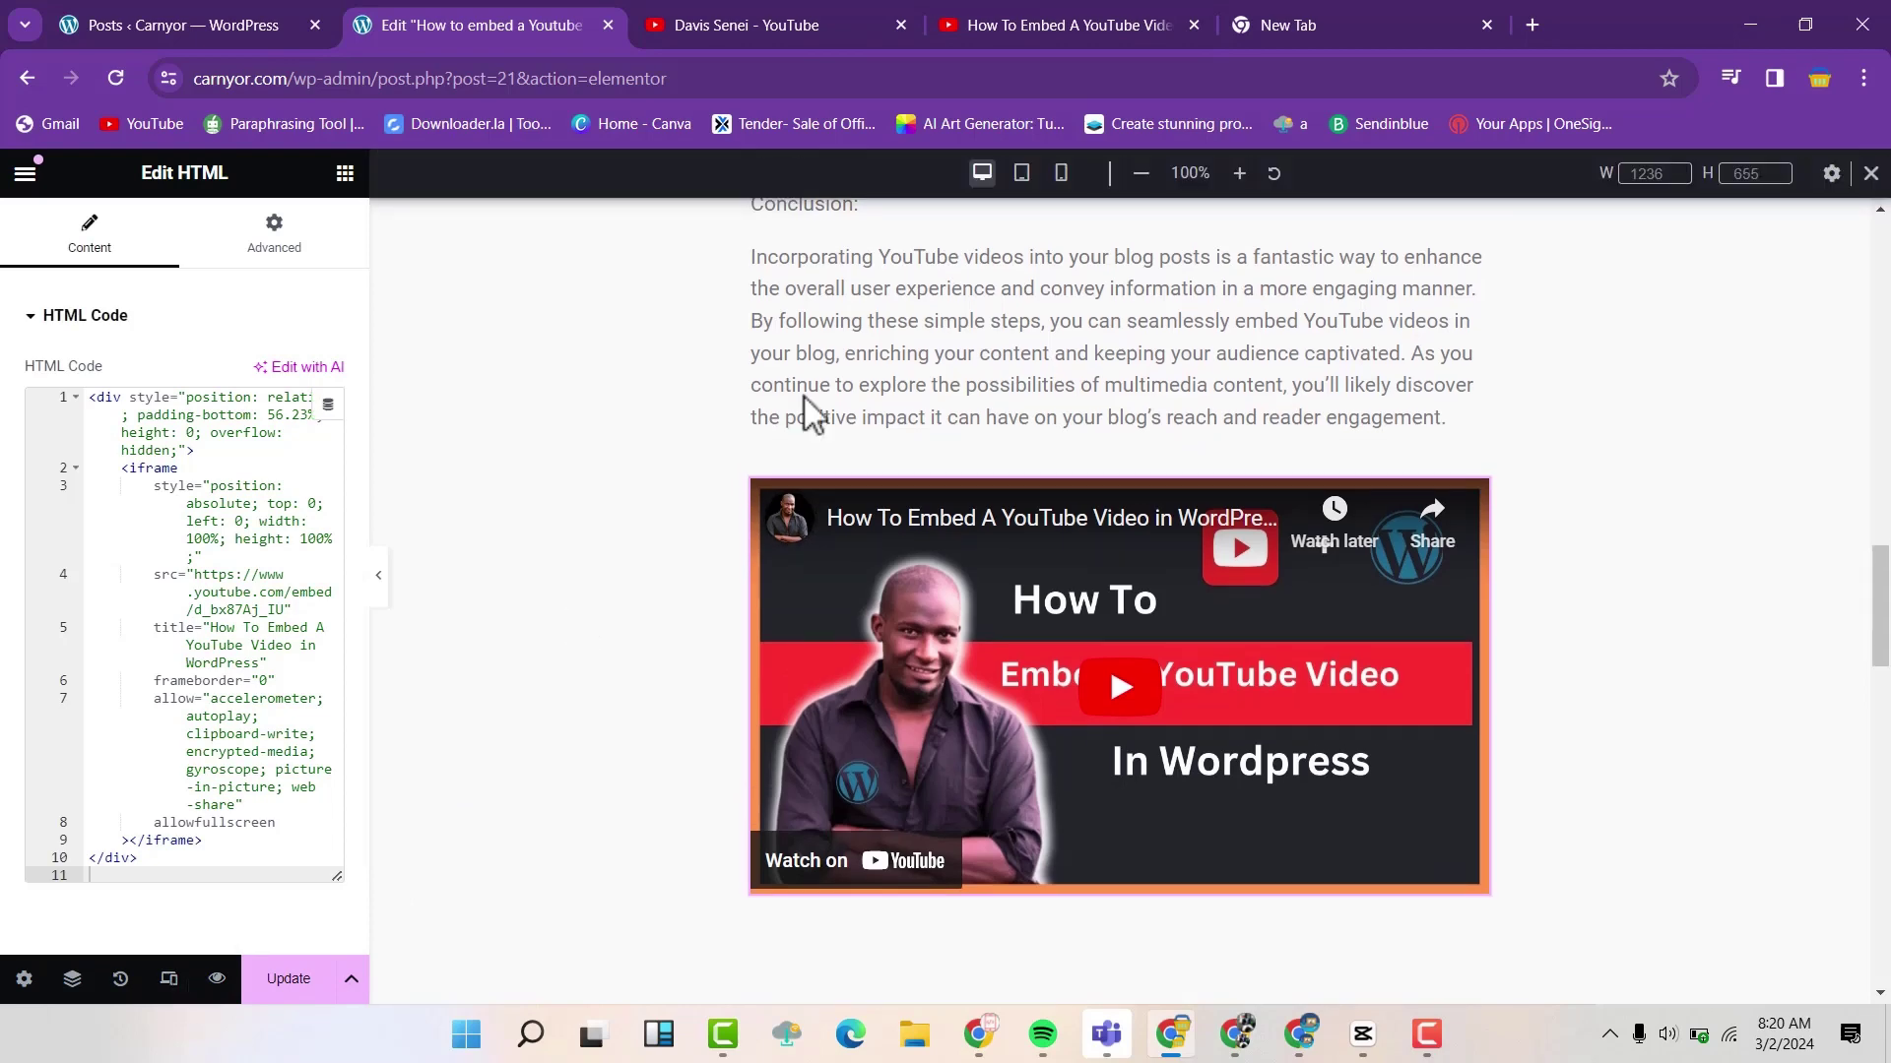
{"action": "left_click", "coordinate": [1024, 175]}
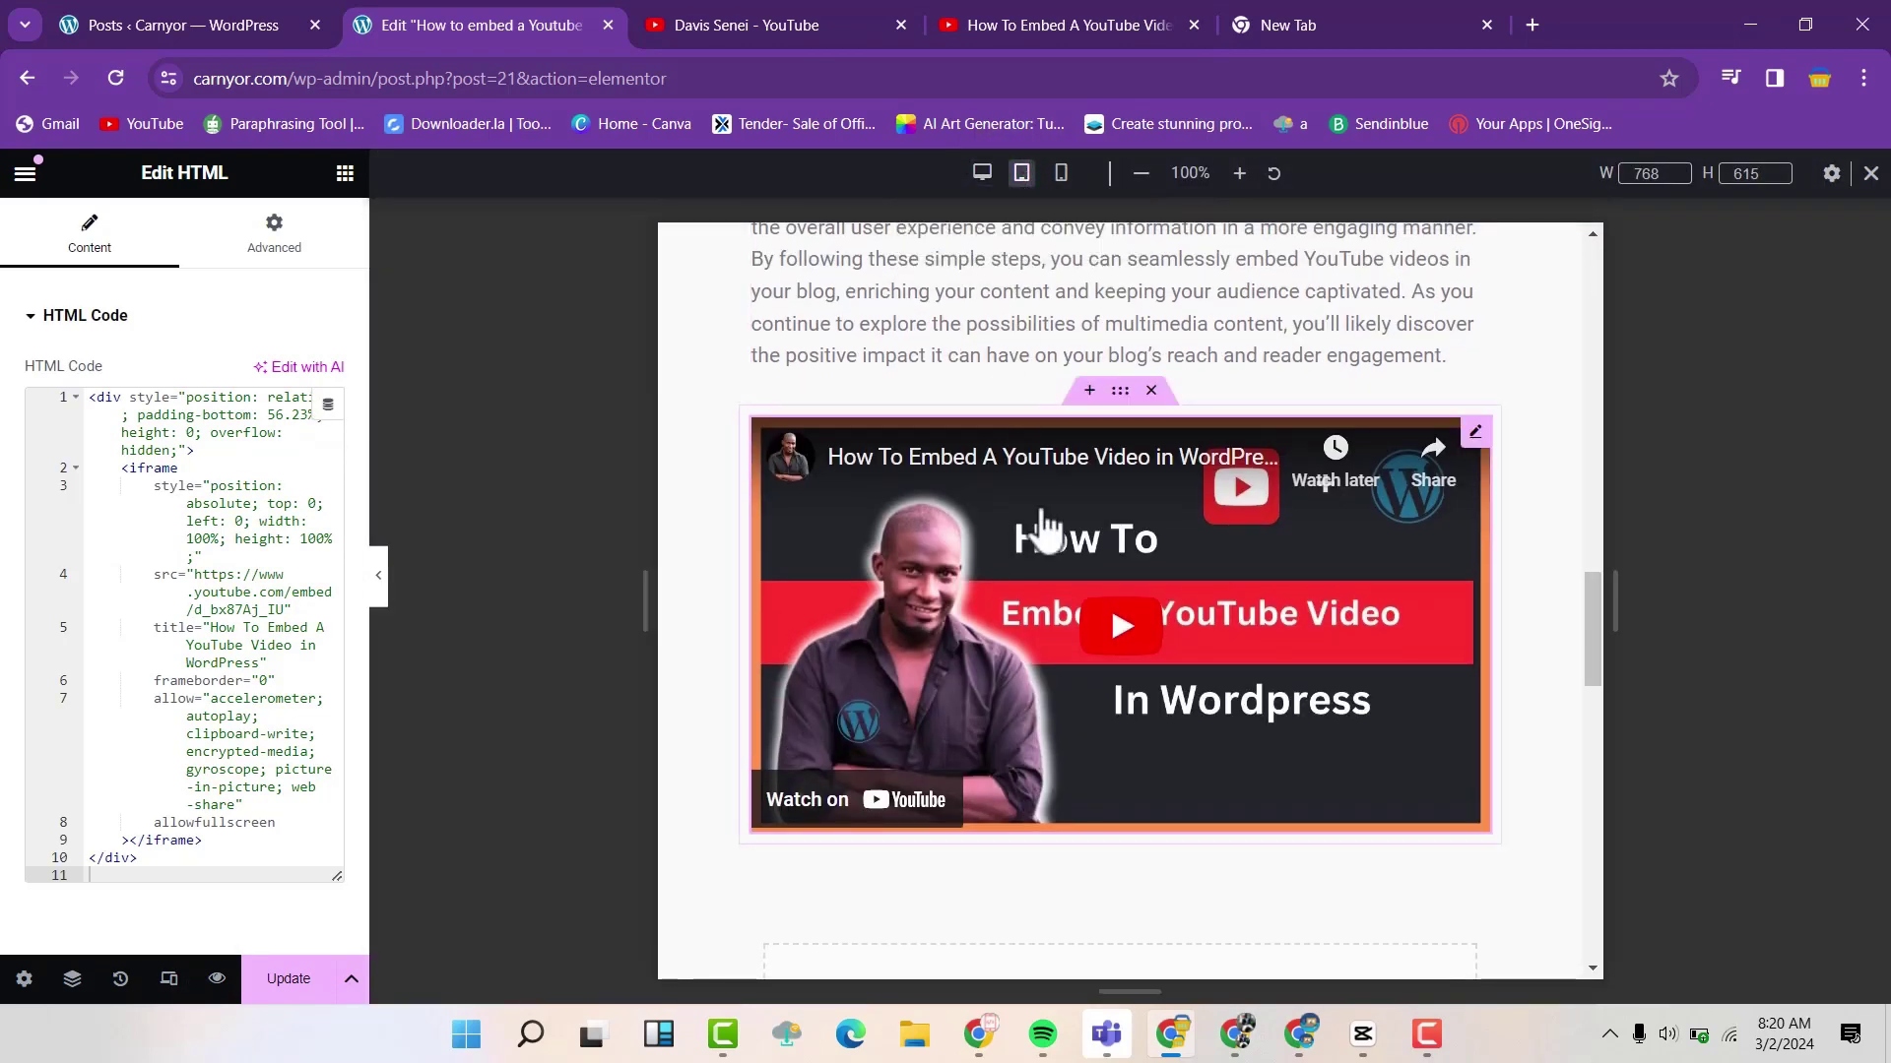
{"action": "left_click", "coordinate": [1061, 173]}
{"action": "scroll", "coordinate": [1085, 443], "scroll_direction": "down", "scroll_amount": 10}
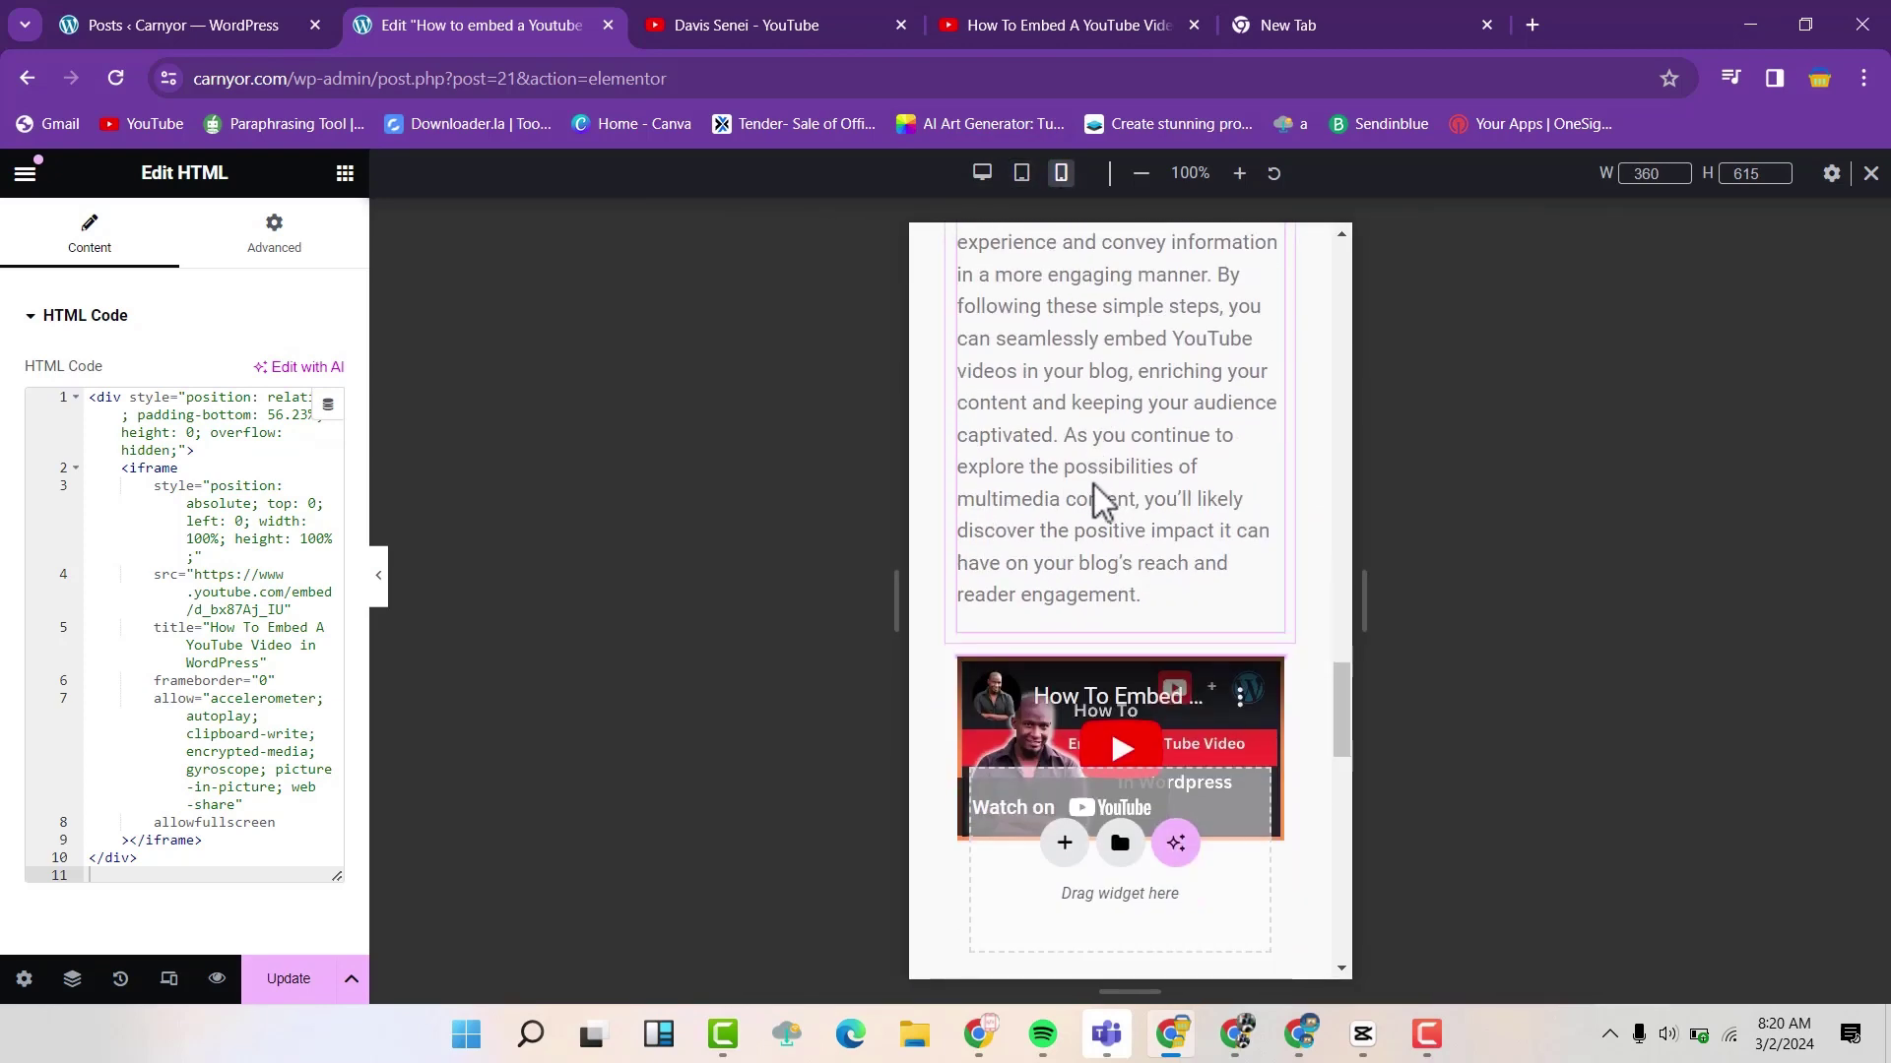
{"action": "left_click", "coordinate": [1314, 880]}
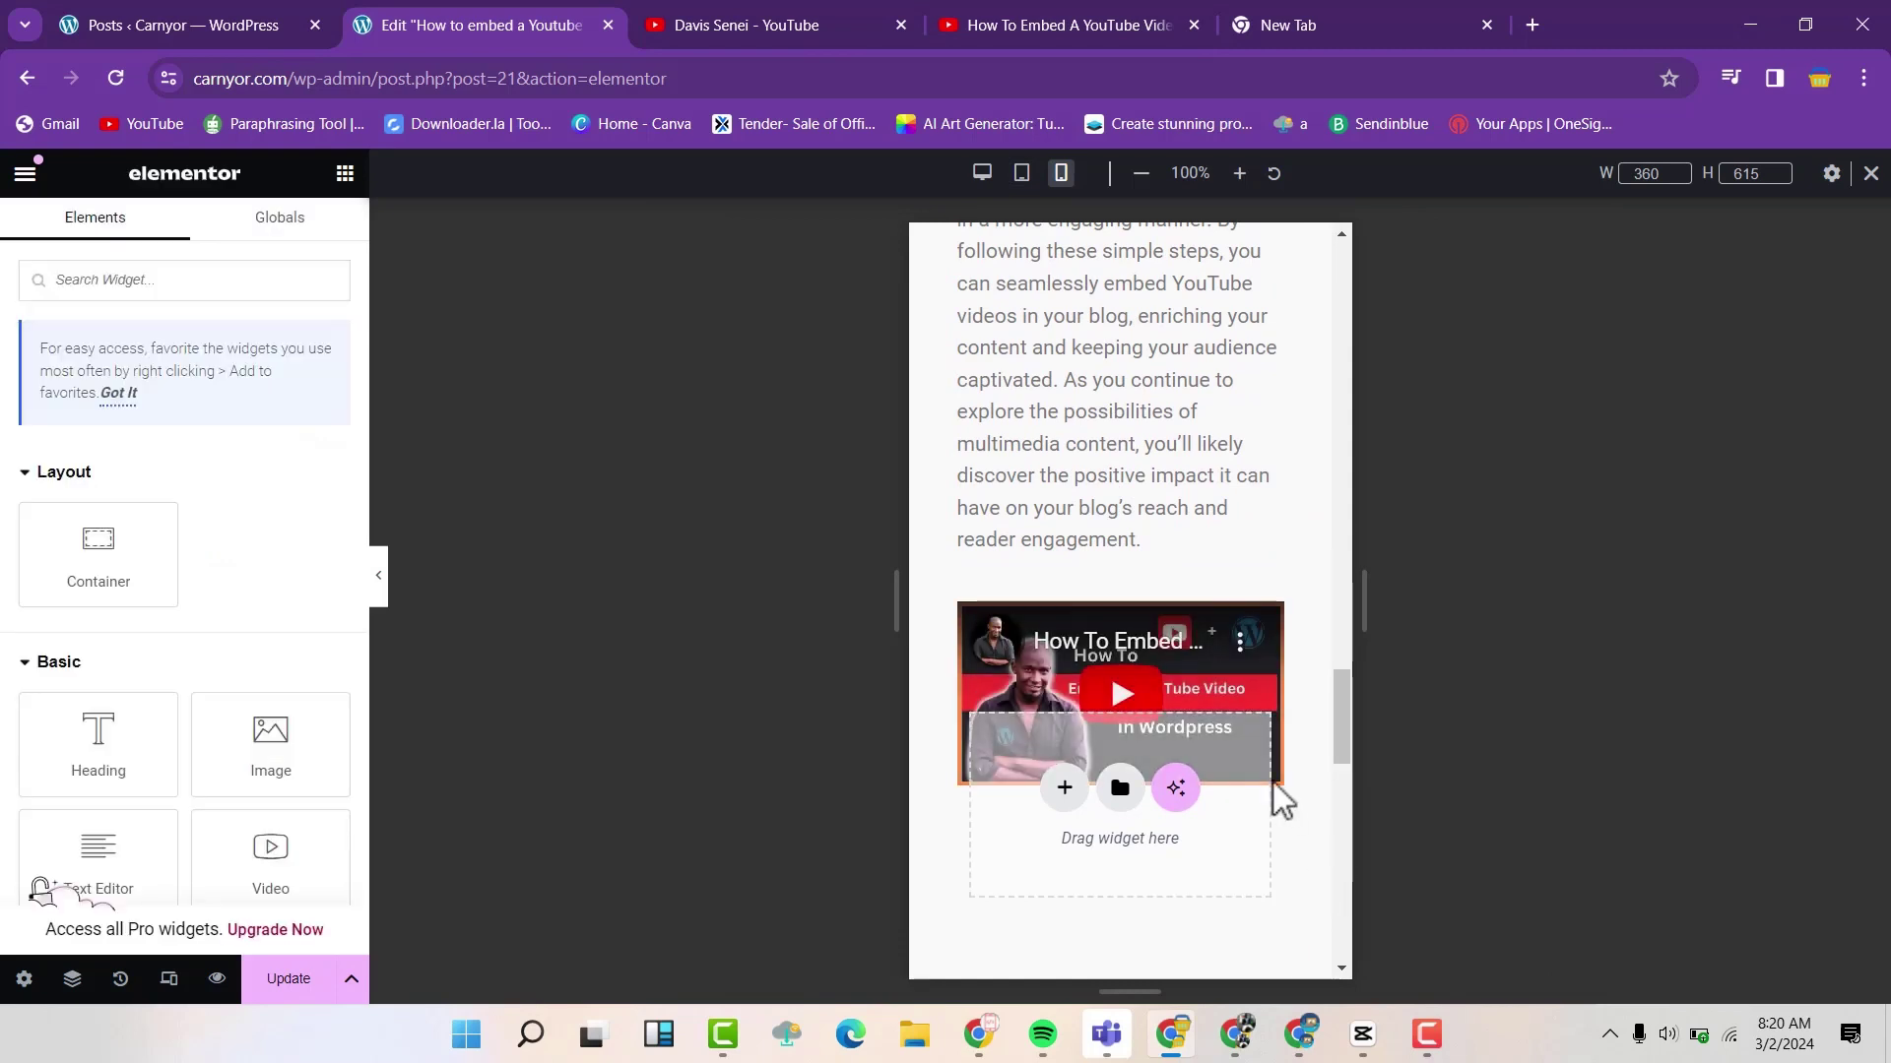